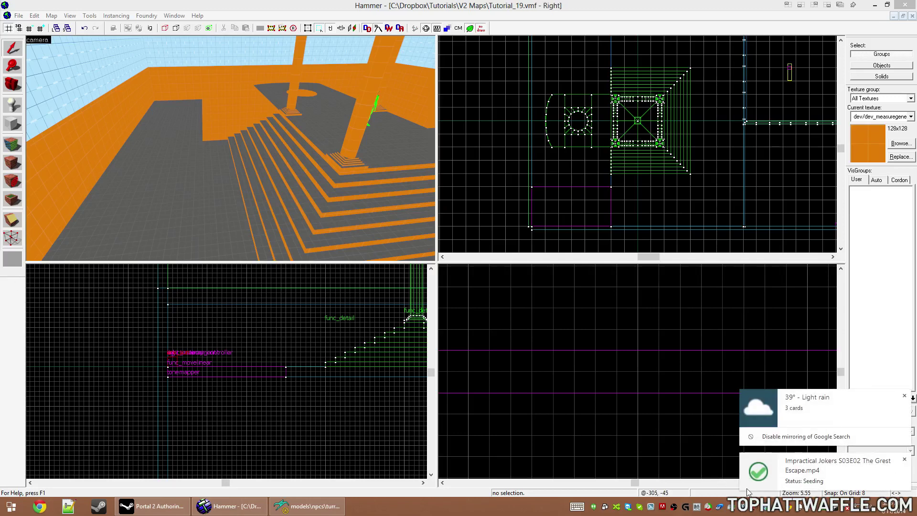
Step: Name the func_movelinear brush entity "Platform" and apply the change
click(904, 459)
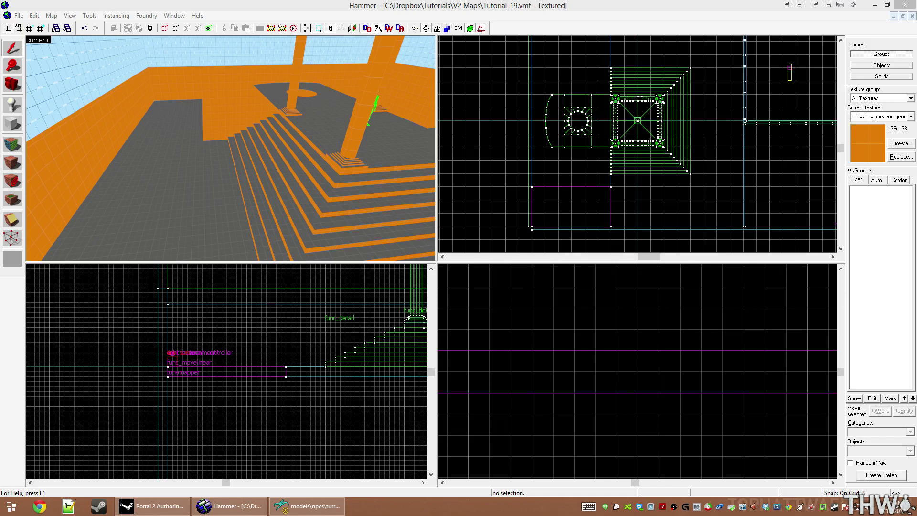
click(213, 4)
key(z)
key(w)
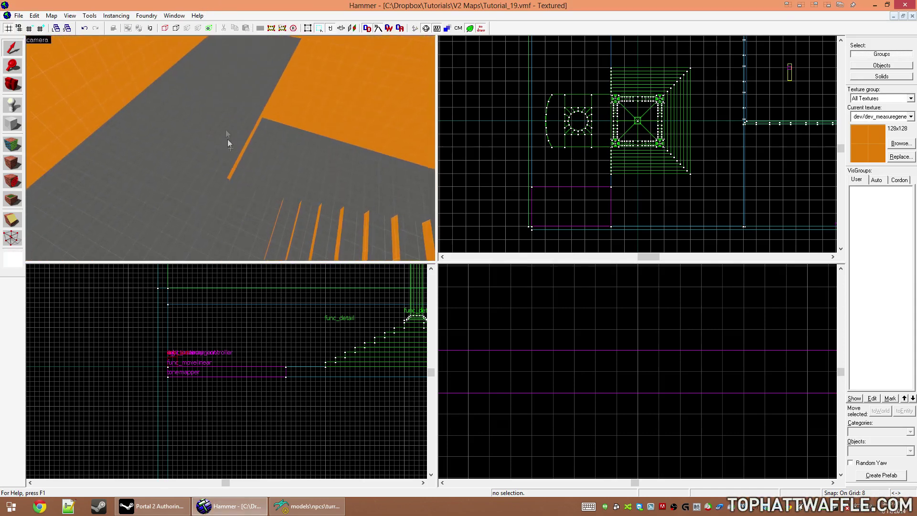
double_click(227, 142)
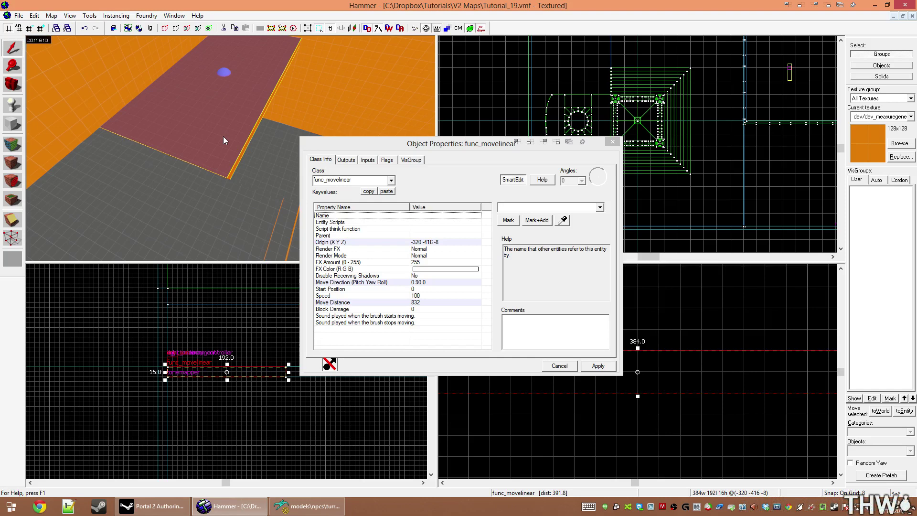
click(509, 209)
text(Platform)
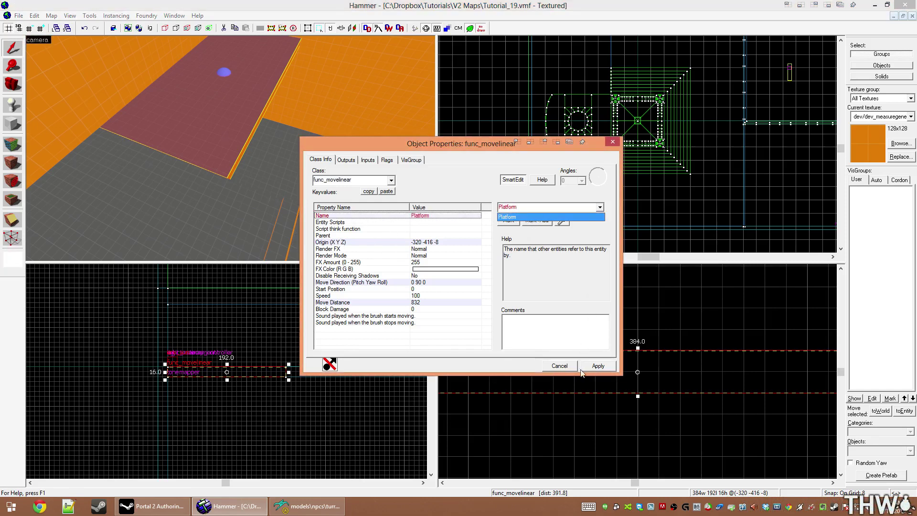
click(586, 370)
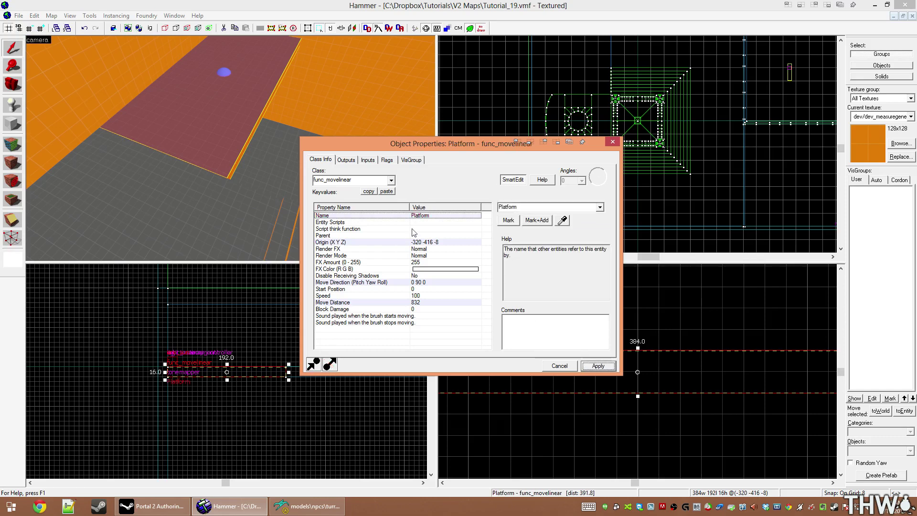
click(444, 222)
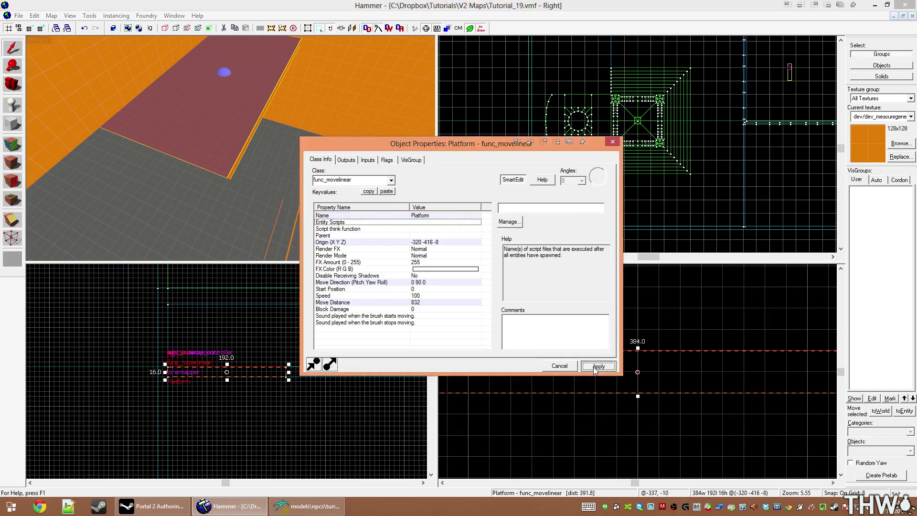
click(554, 361)
right_click(602, 309)
right_click(560, 305)
click(533, 302)
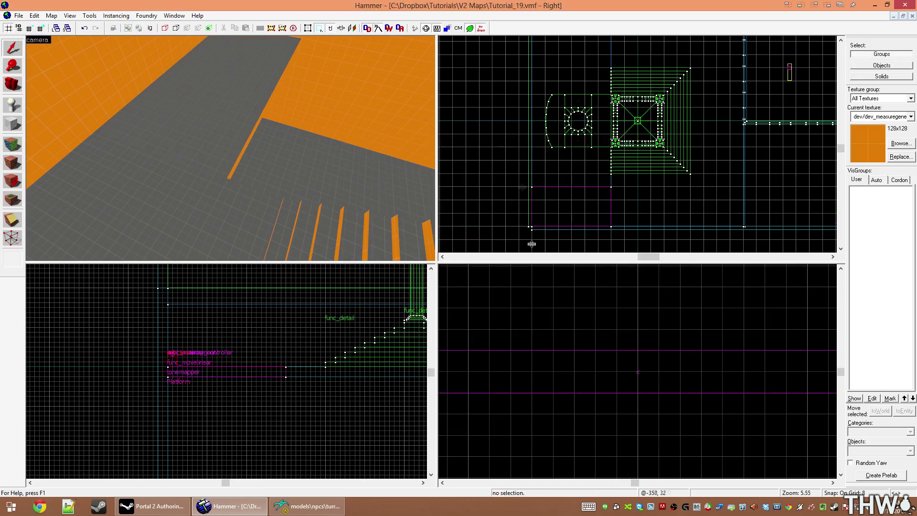
right_click(497, 154)
click(494, 136)
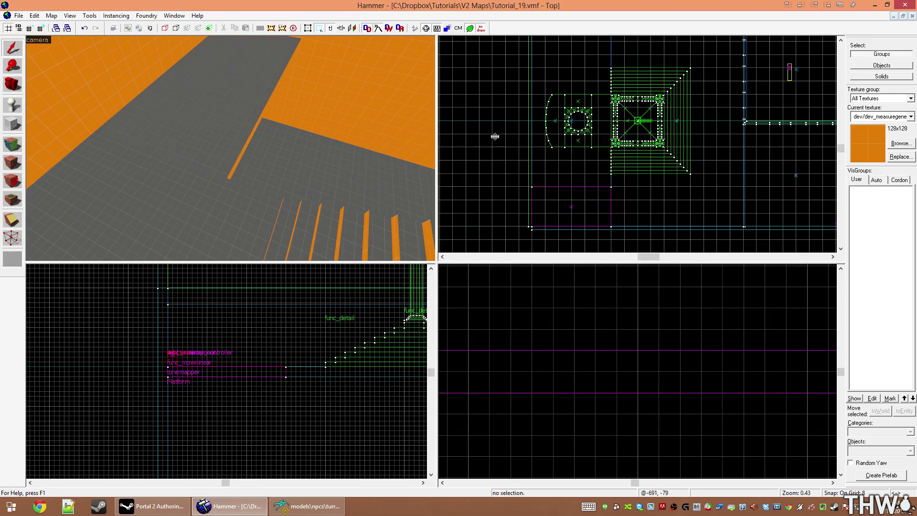
Step: Place a new point entity on the moving platform's top surface
key(z)
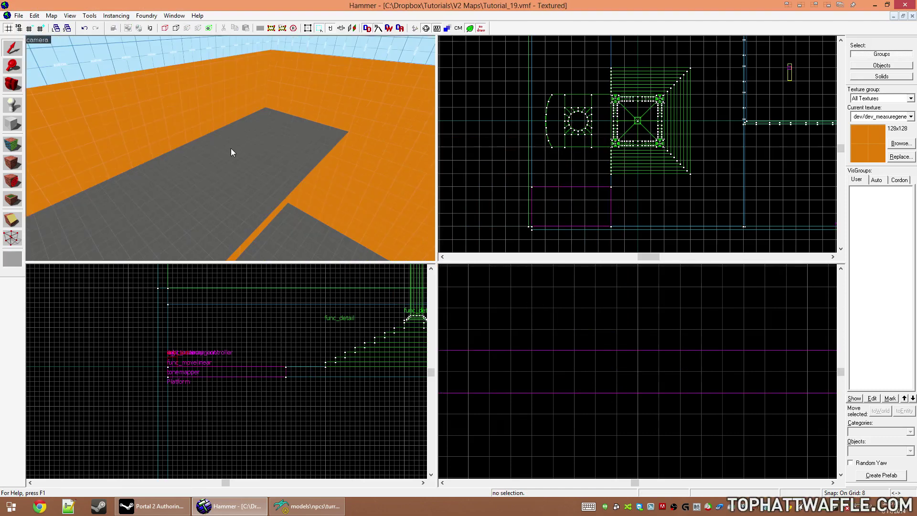
key(w)
key(z)
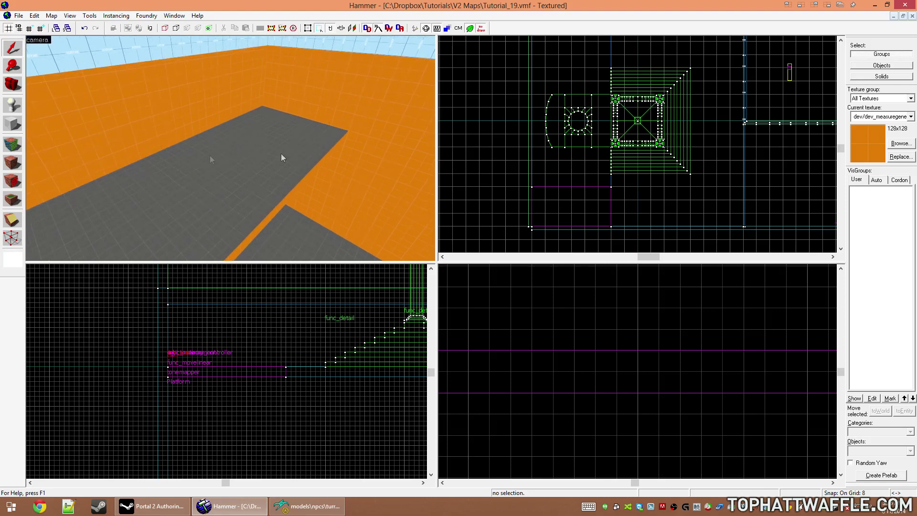
key(shift+e)
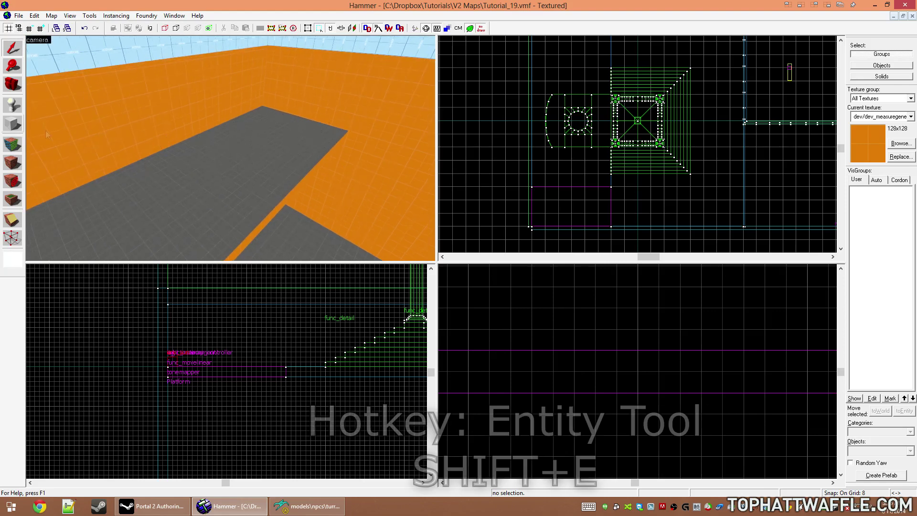
click(217, 184)
key(shift+s)
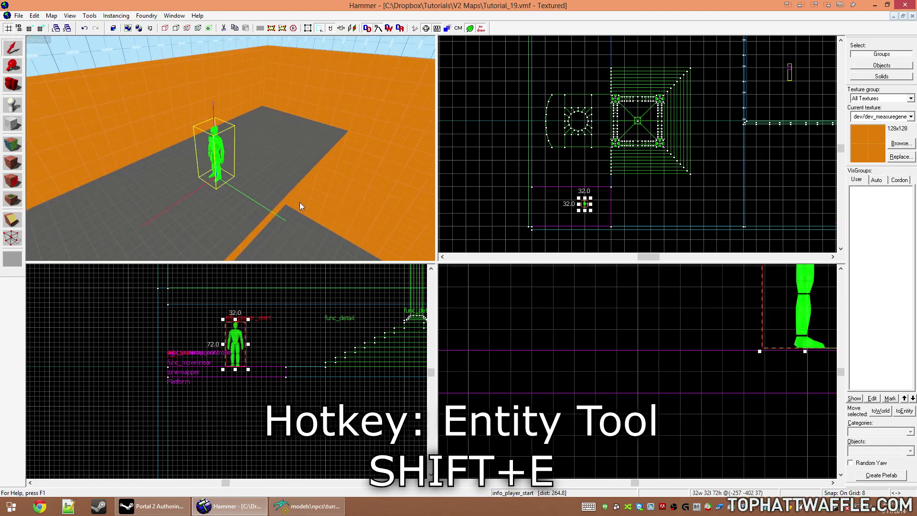
Step: Change the new entity's class to prop_dynamic
double_click(215, 152)
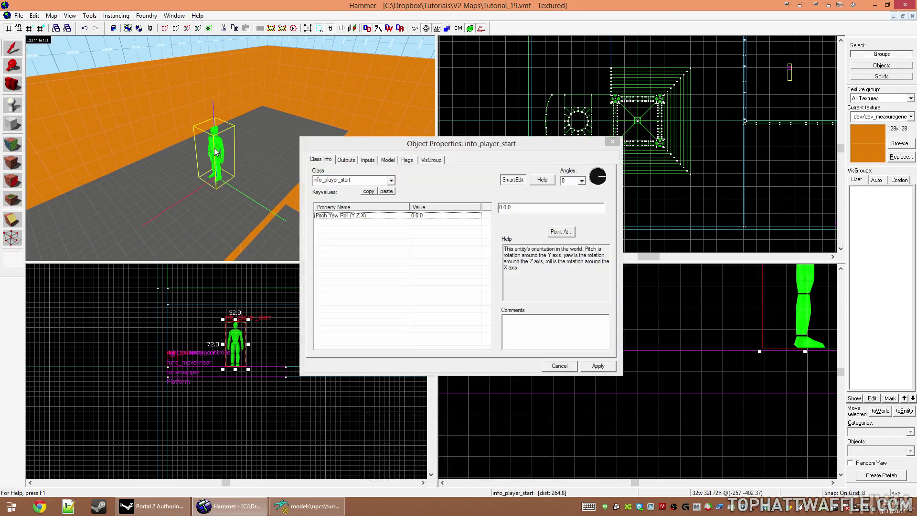
double_click(365, 180)
text(prop_dynamic)
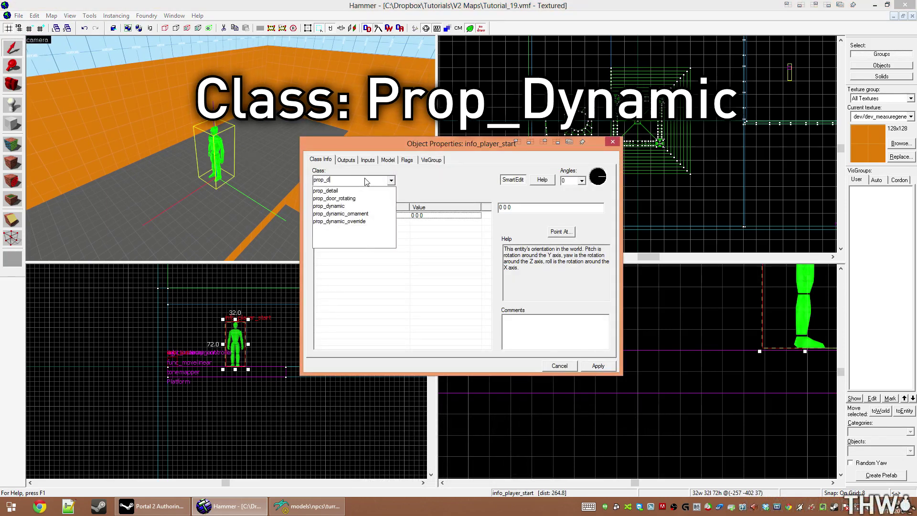
key(Return)
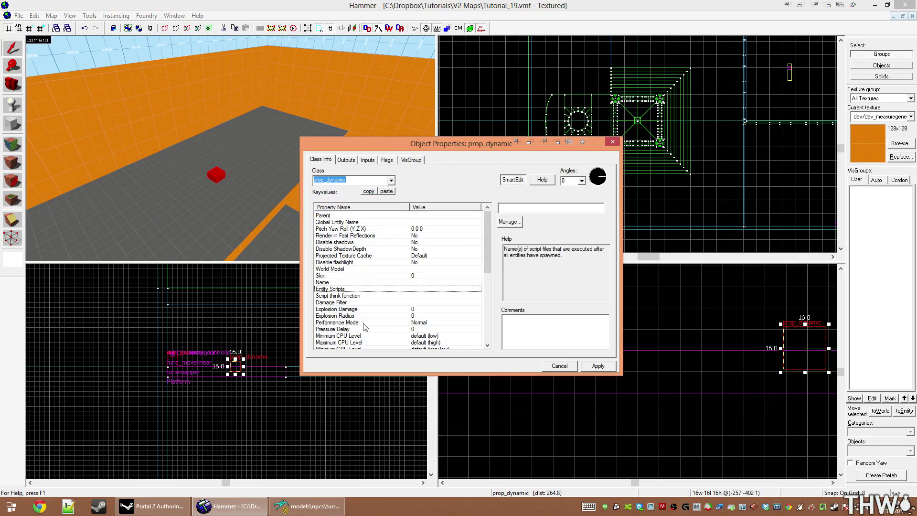
Step: Filter the models for "desk", assign lab_desk01.mdl as the prop's world model and apply it
double_click(367, 270)
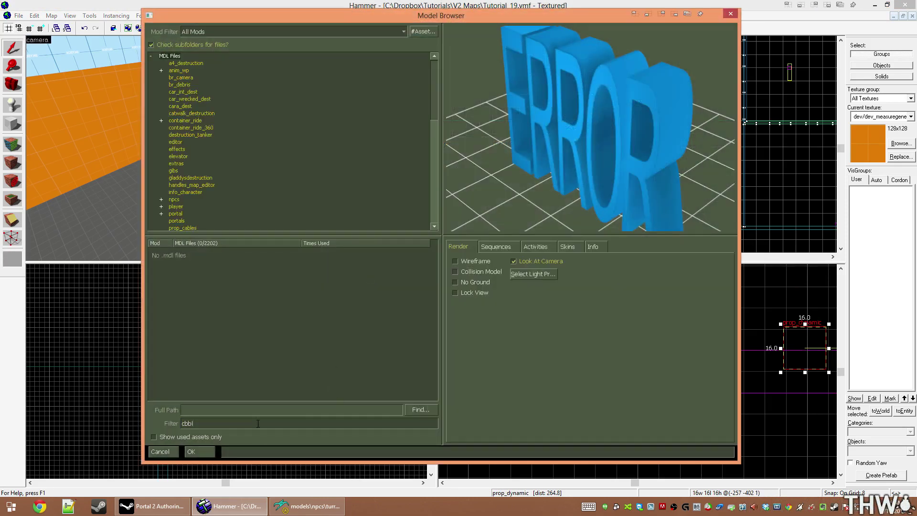
text(desk)
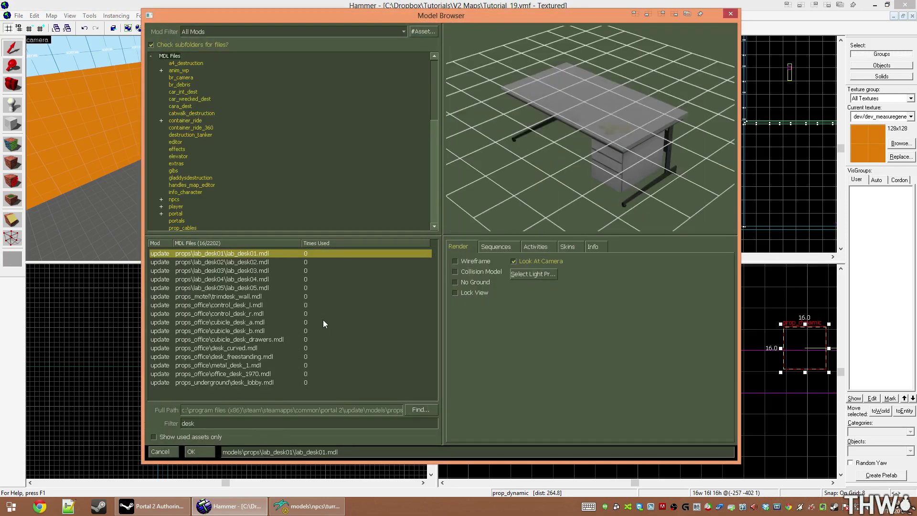
key(Down)
key(Up)
click(602, 246)
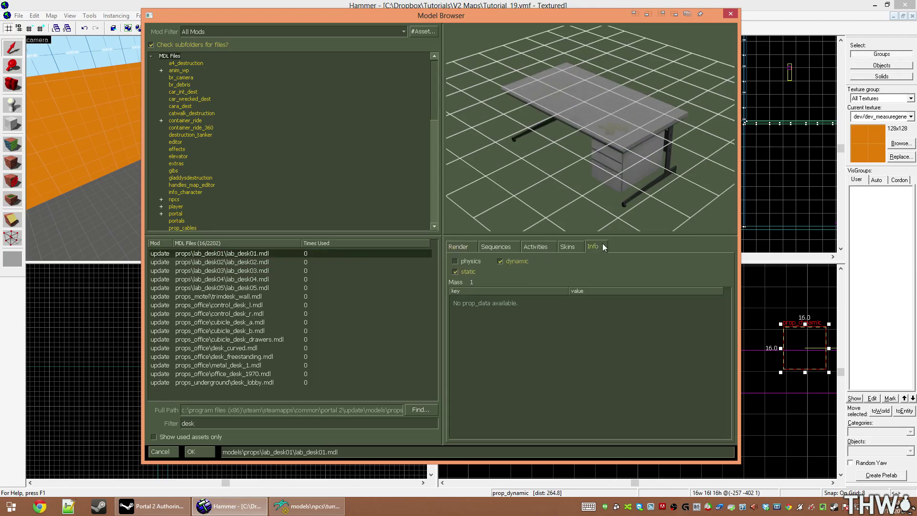
click(191, 451)
click(597, 366)
click(559, 366)
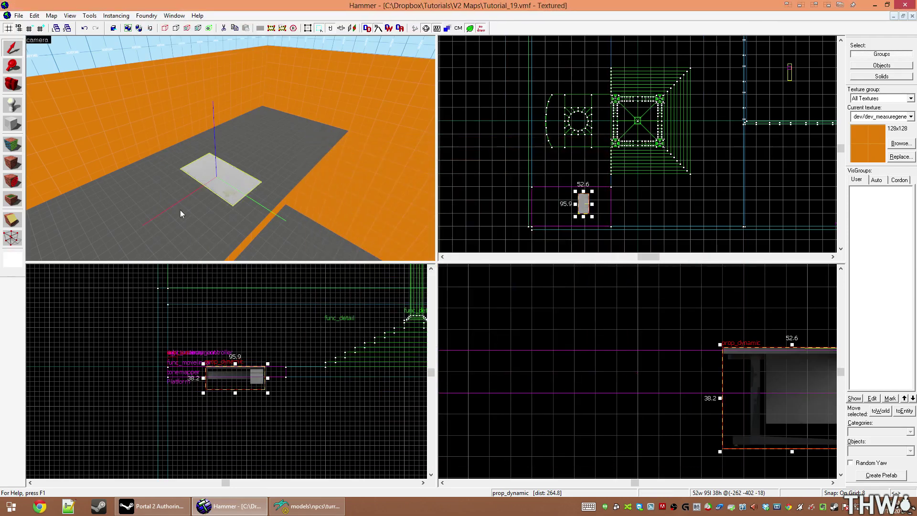
Step: Move the desk prop into the platform's far corner so that it stands on the top surface
key(ctrl+x)
key(ctrl+v)
key(ctrl+w)
key(ctrl+e)
scroll(663, 107, up, 5)
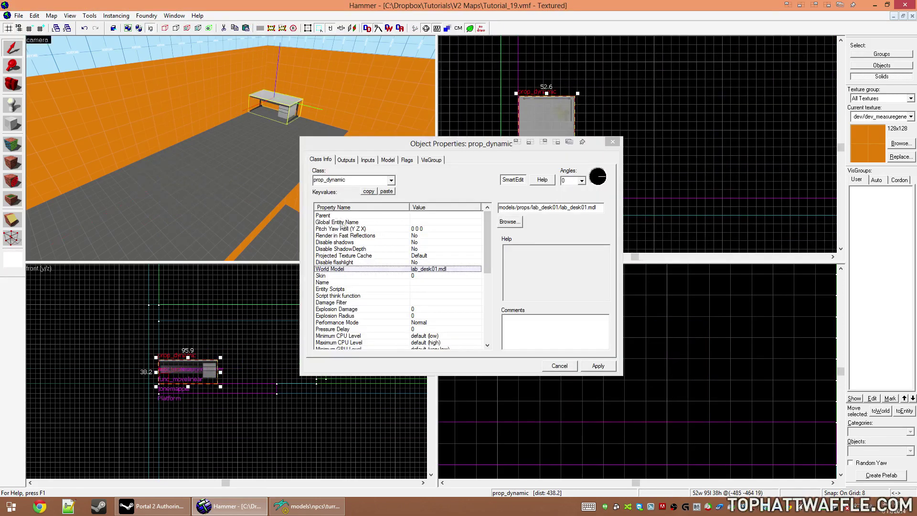
Step: Set the desk prop's Parent to Platform by picking the platform brush, and apply the change
click(320, 216)
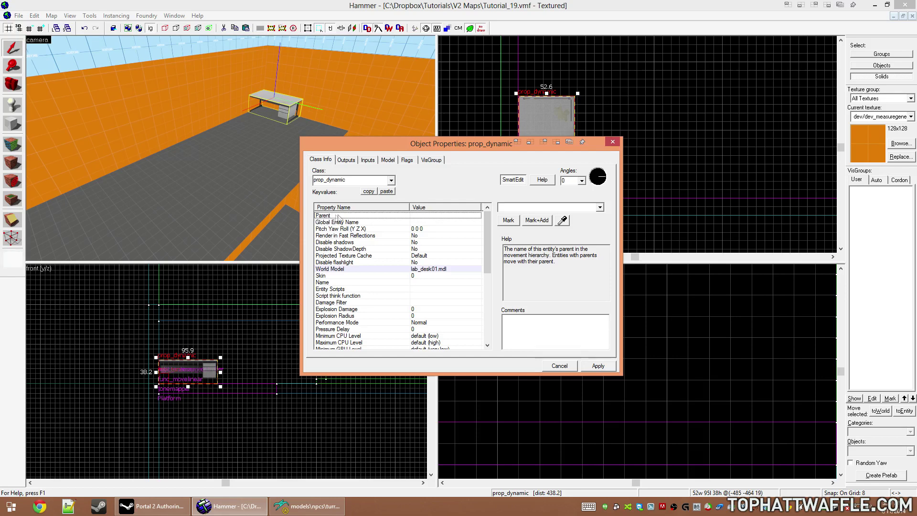
click(562, 221)
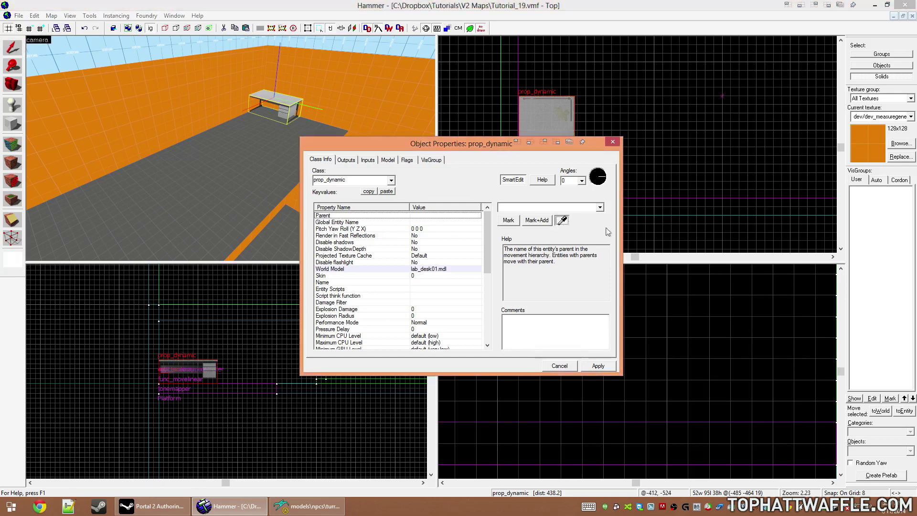
click(234, 163)
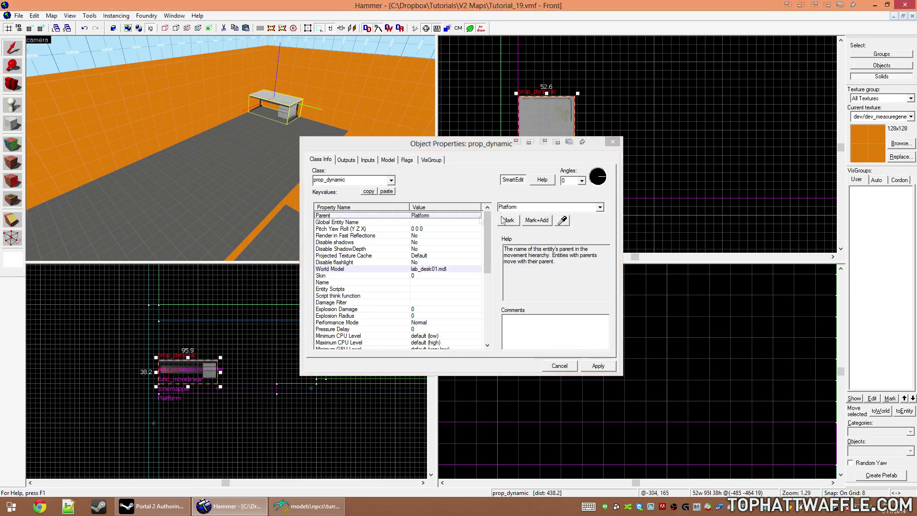
click(513, 209)
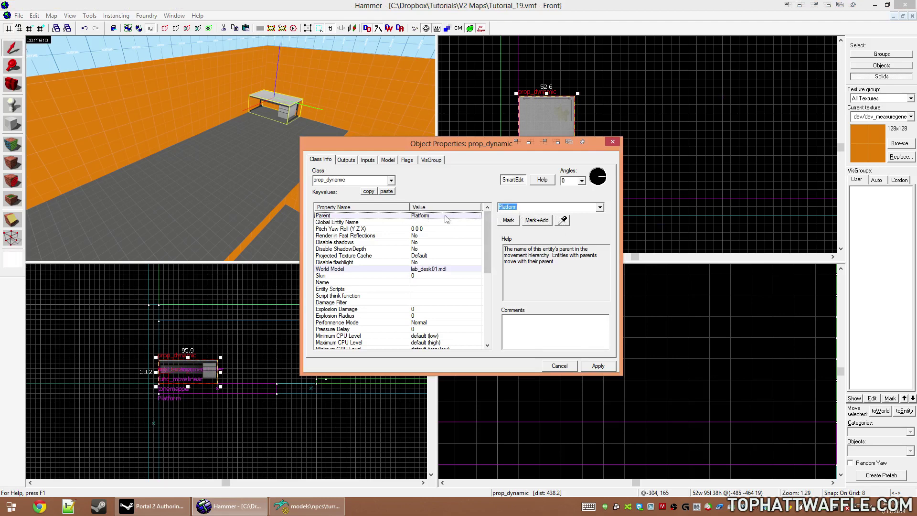
click(135, 206)
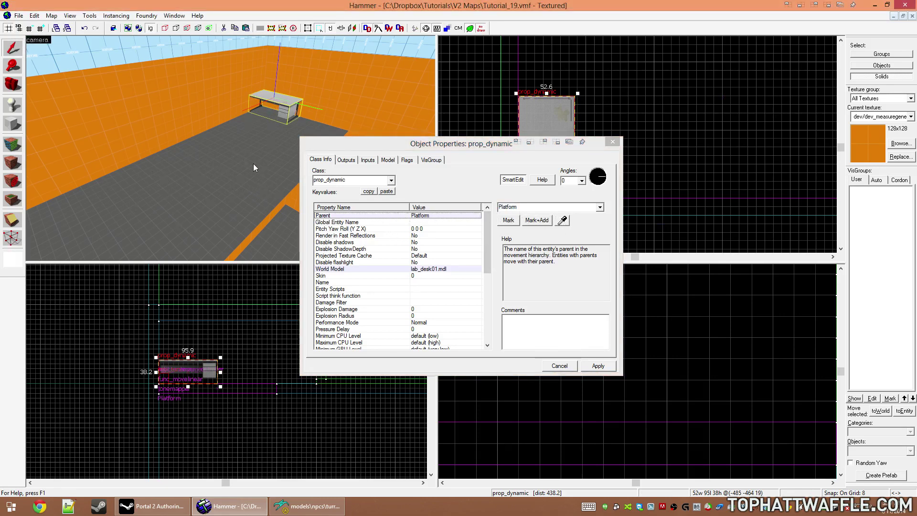
click(606, 366)
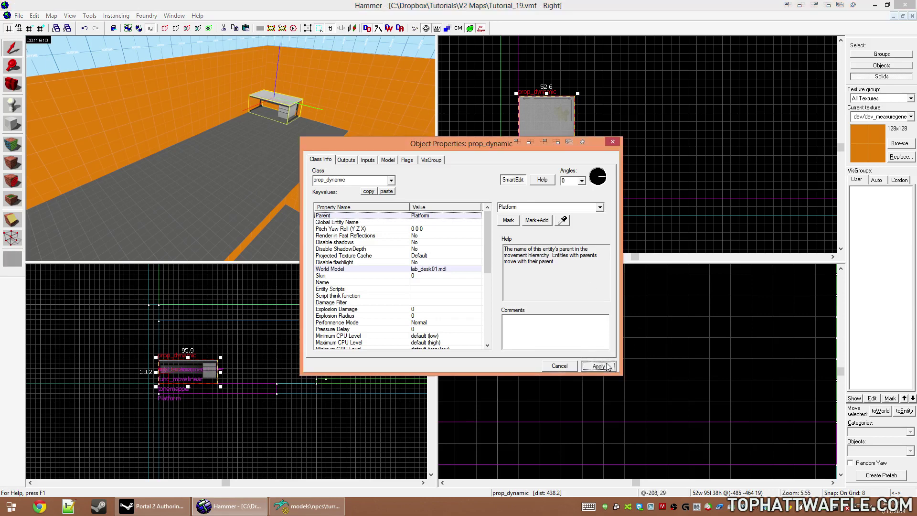
click(559, 366)
click(631, 144)
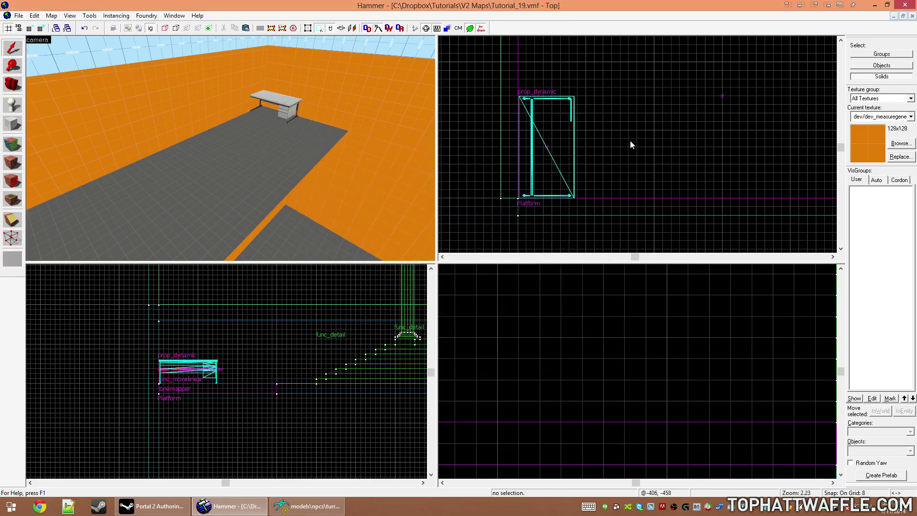
Step: Compile the map with the "Full compile - HDR only" configuration
click(411, 30)
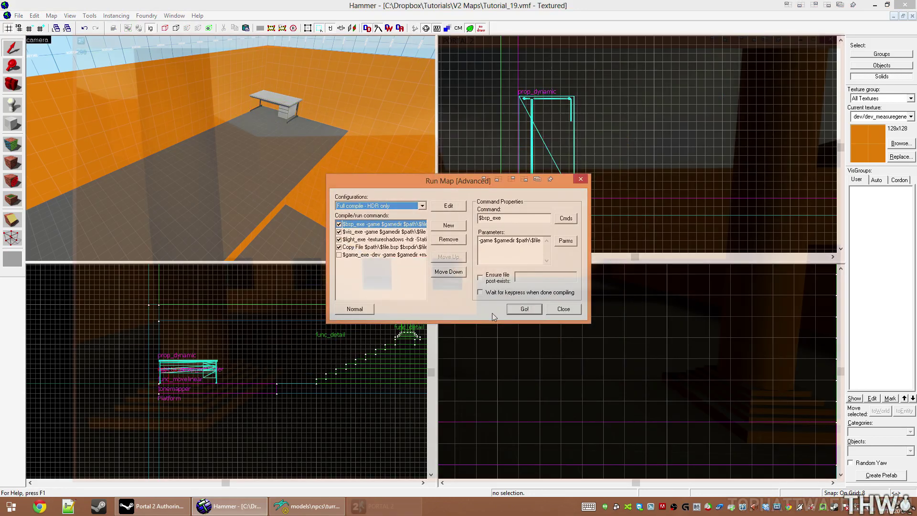
click(524, 308)
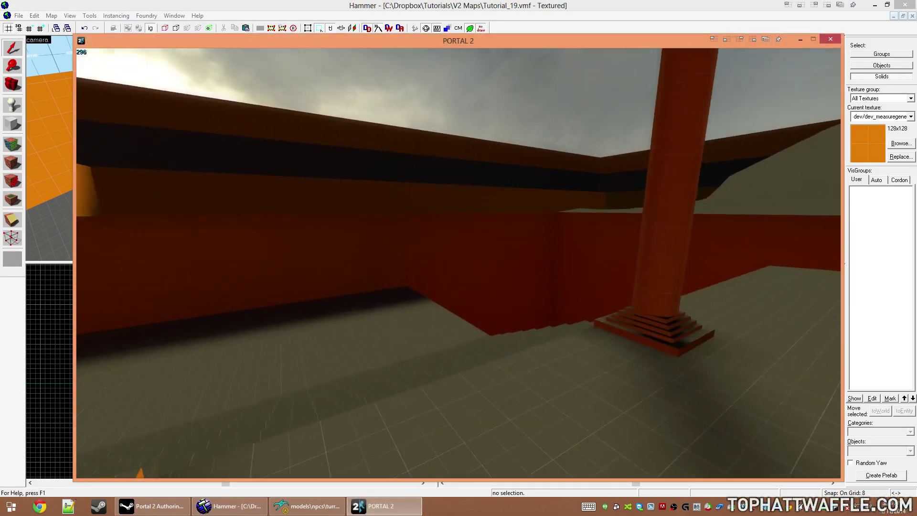
Step: Switch to Portal 2 and examine from several sides whether the parented desk travels with the moving platform
key(w)
key(w)
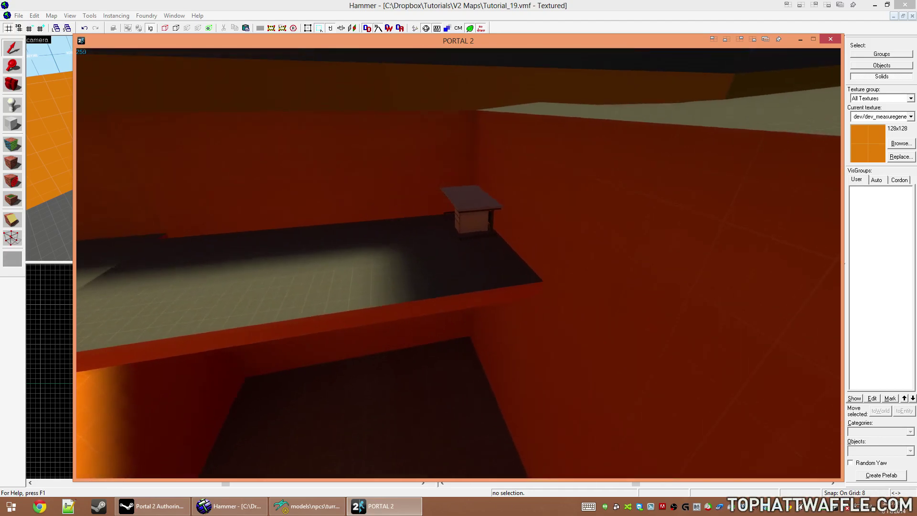
key(w)
key(w)
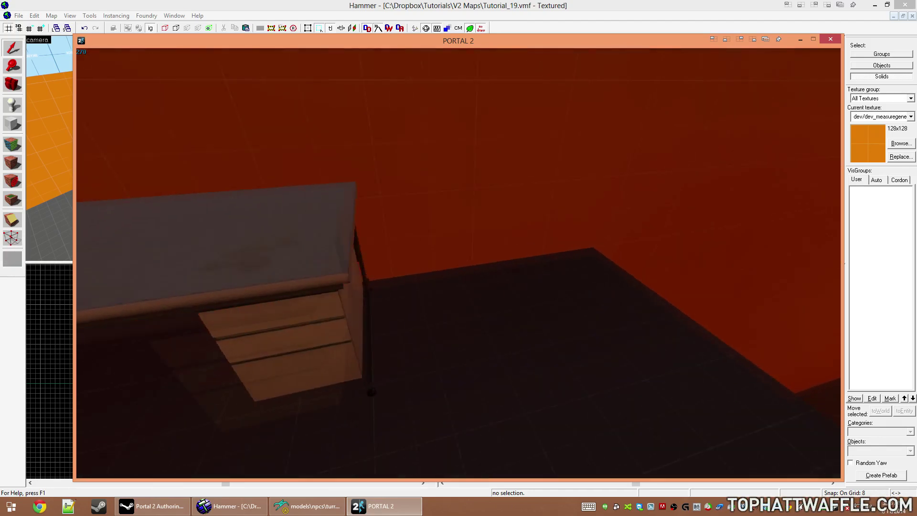
key(w)
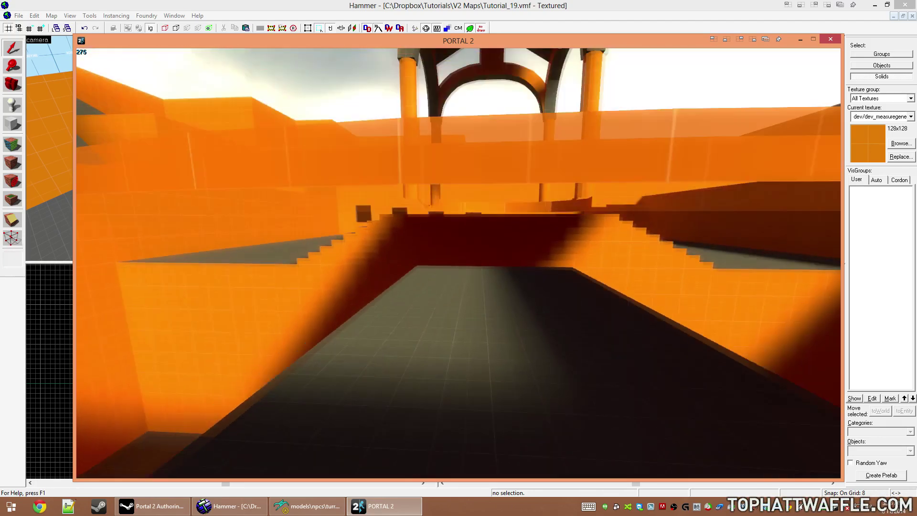
key(s)
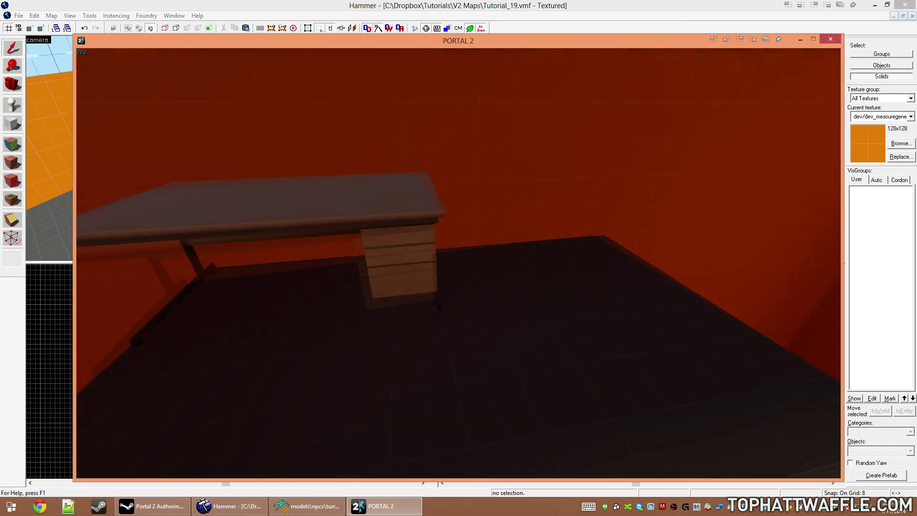
key(w)
key(a)
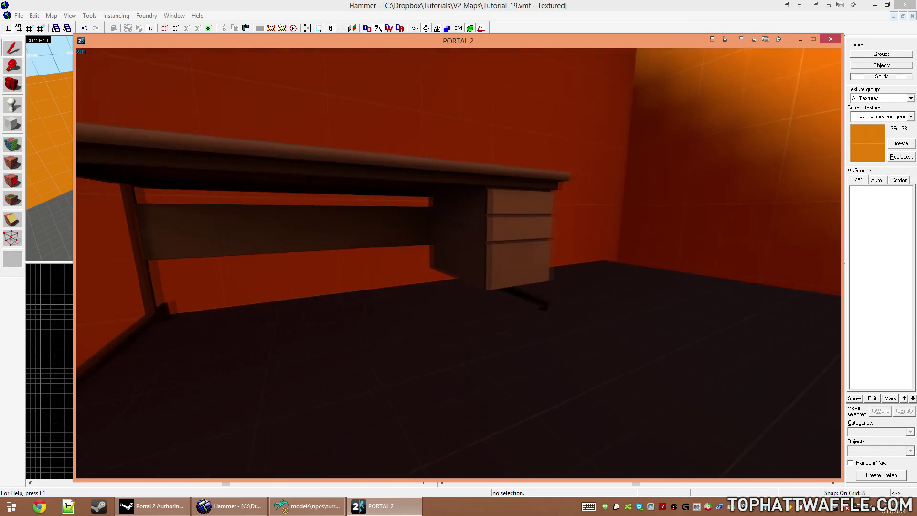
key(s)
key(w)
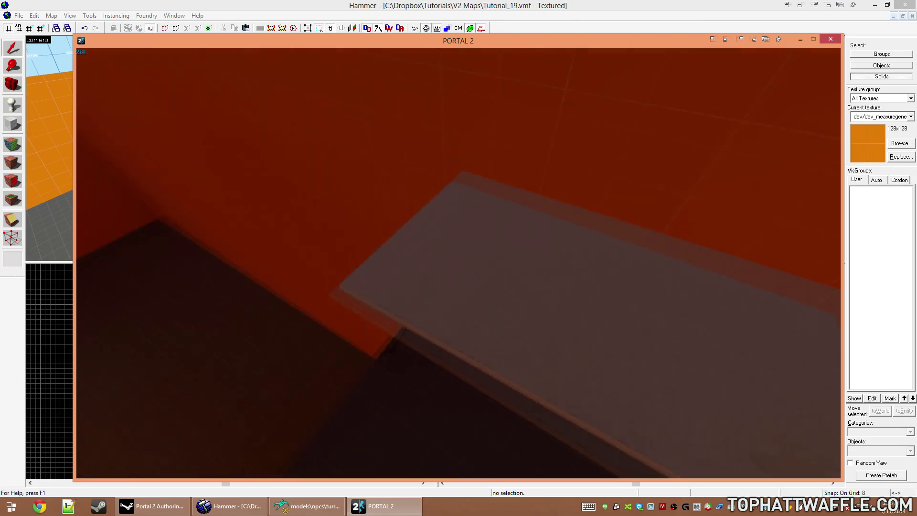
Step: Examine the parented desk in Portal 2 from above and close up at platform level while the platform moves
key(s)
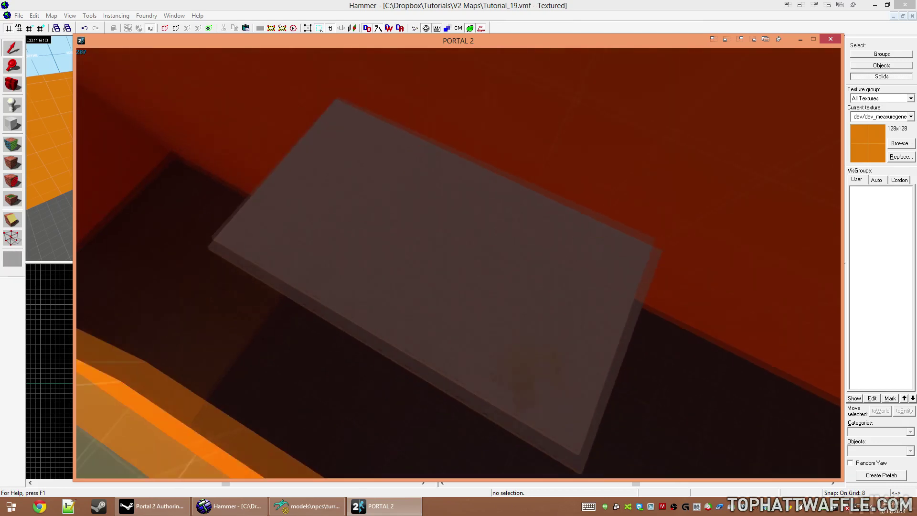
key(w)
key(s)
key(a)
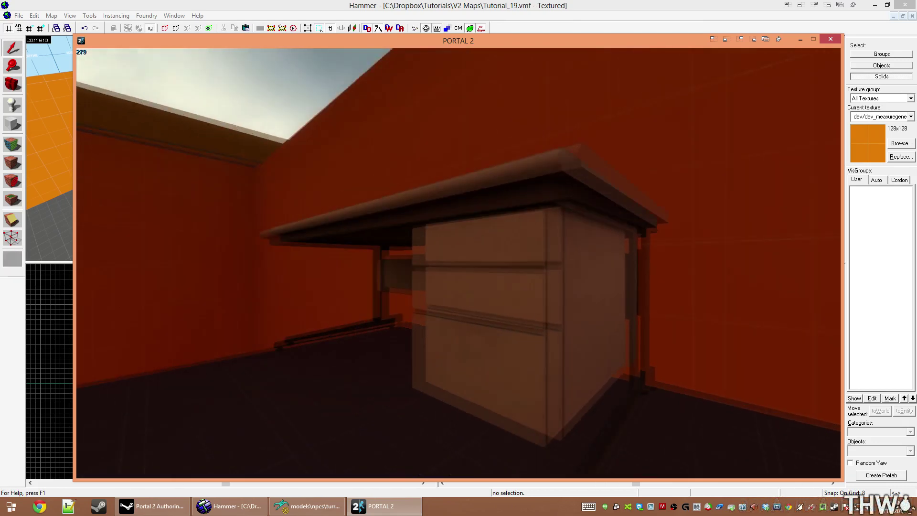
key(a)
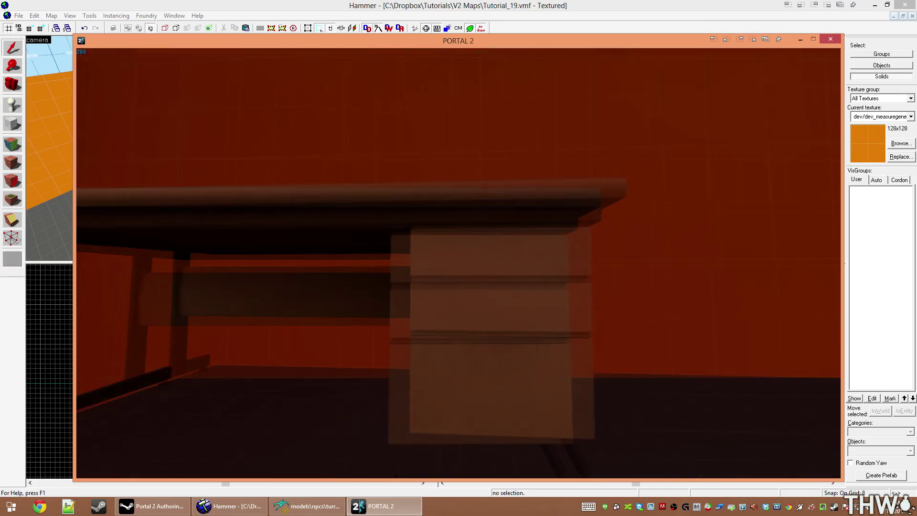
key(s)
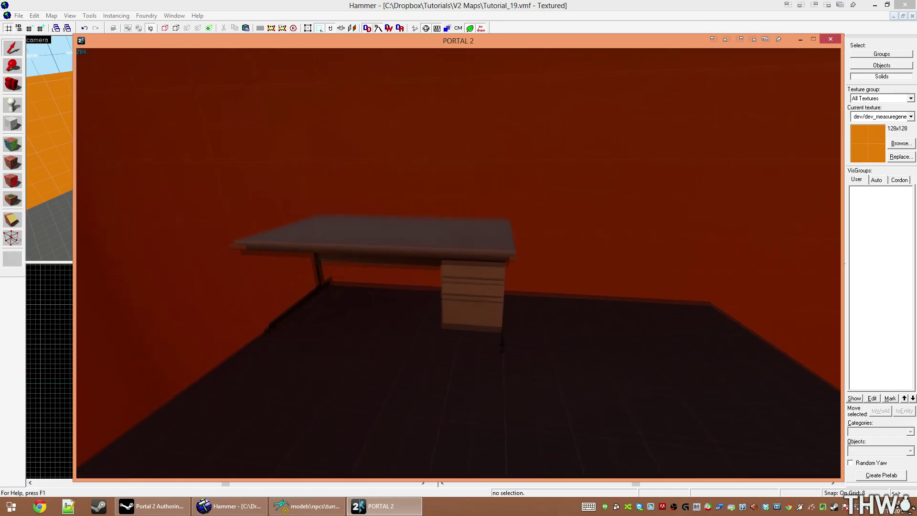
key(w)
key(a)
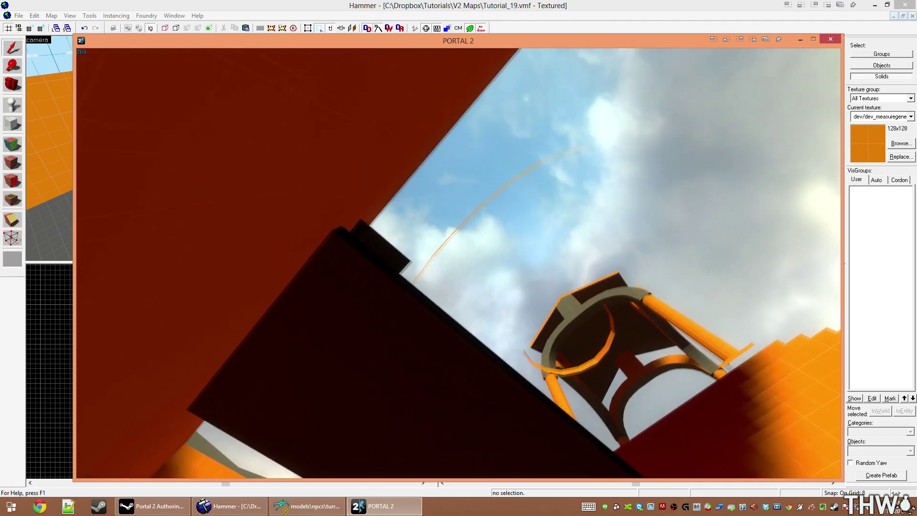
key(d)
key(w)
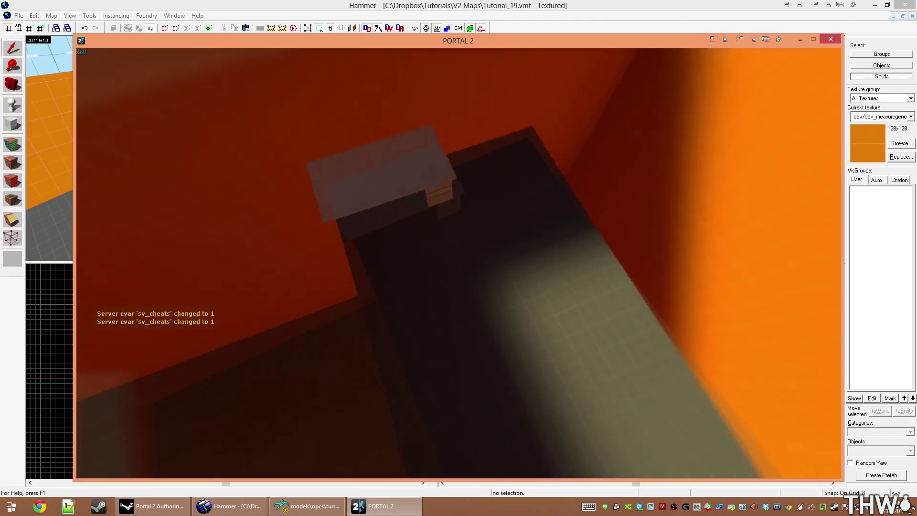
Step: Stand on the parented desk and ride it with the moving platform, looking around the room, and return to Hammer
key(w)
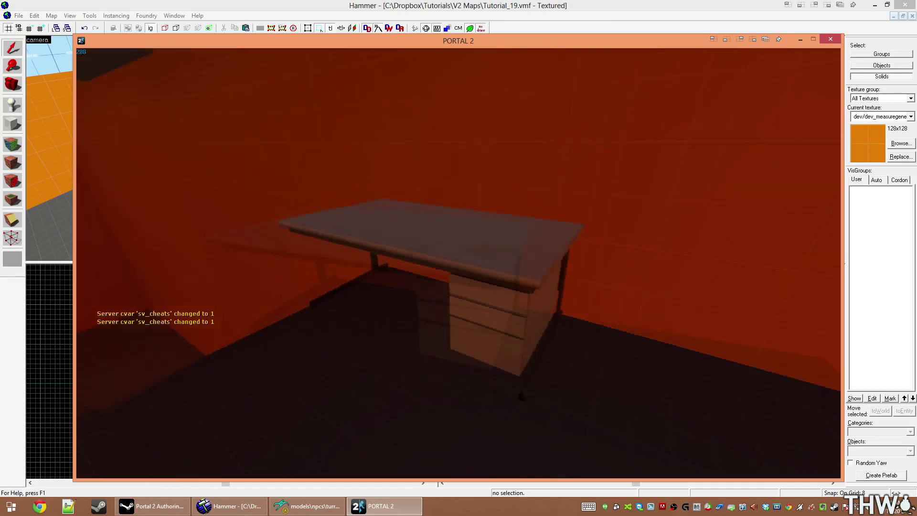
key(w)
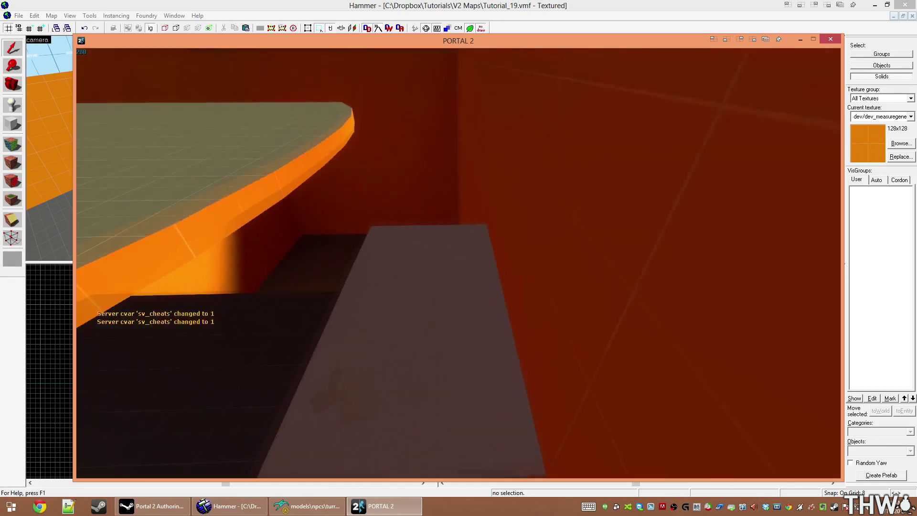
key(w)
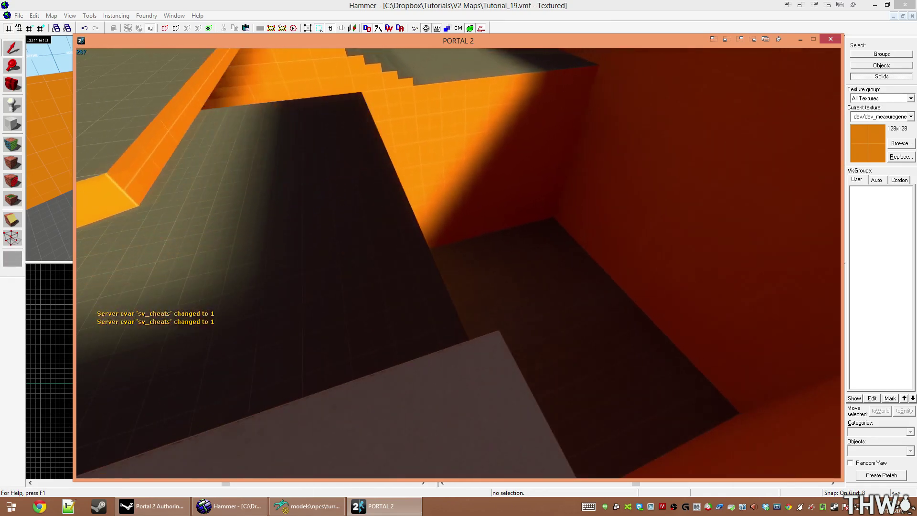
key(a)
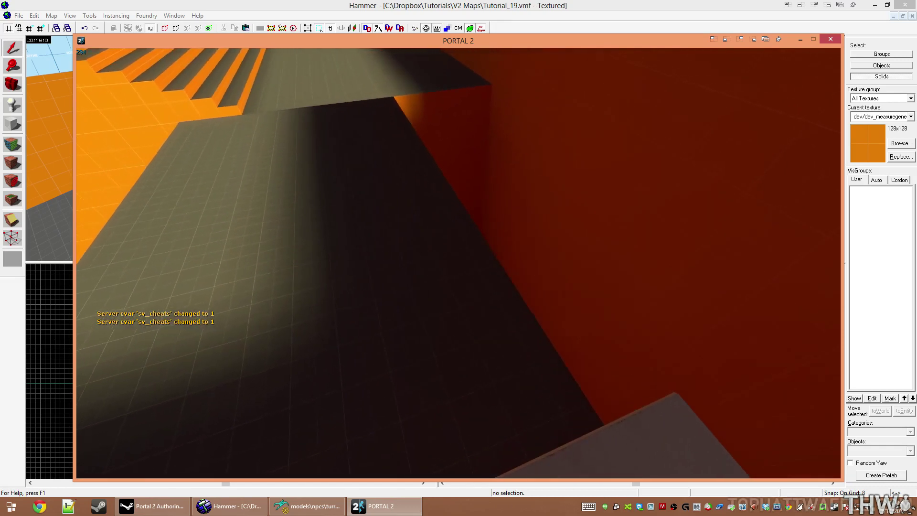
key(s)
key(s)
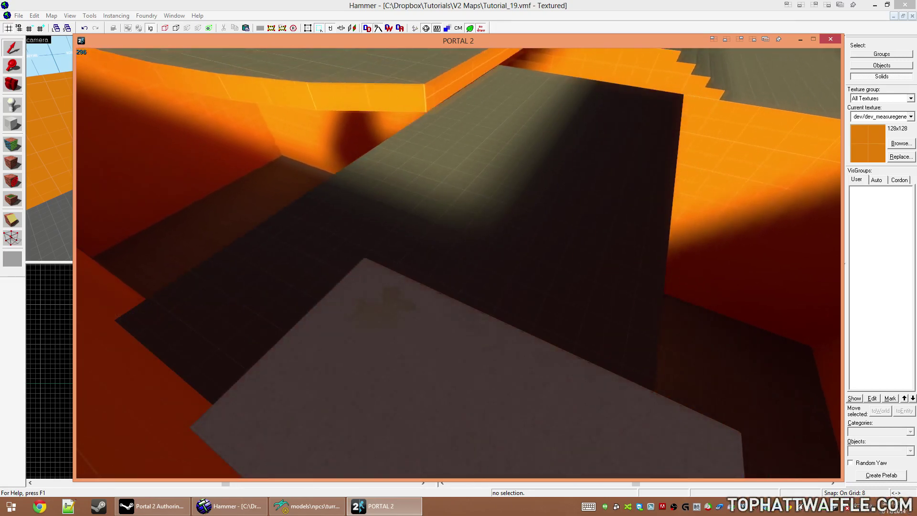
key(a)
key(grave)
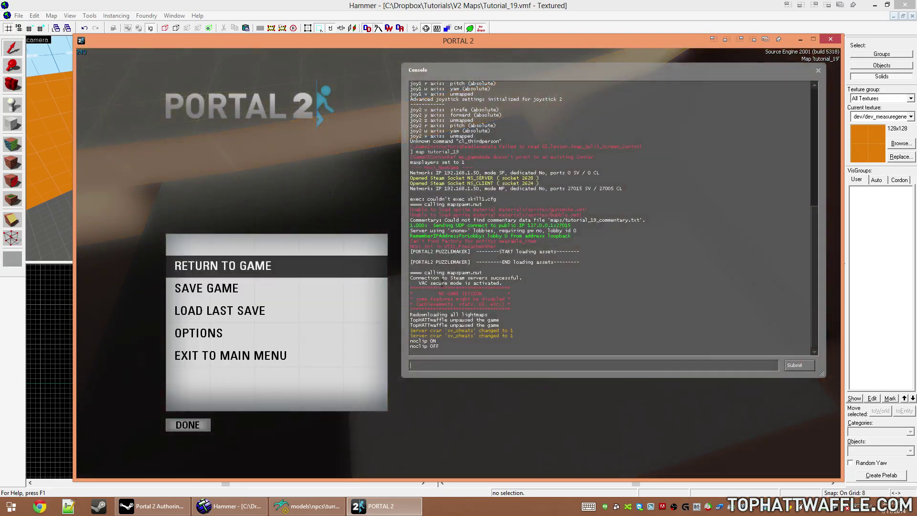
key(alt+Tab)
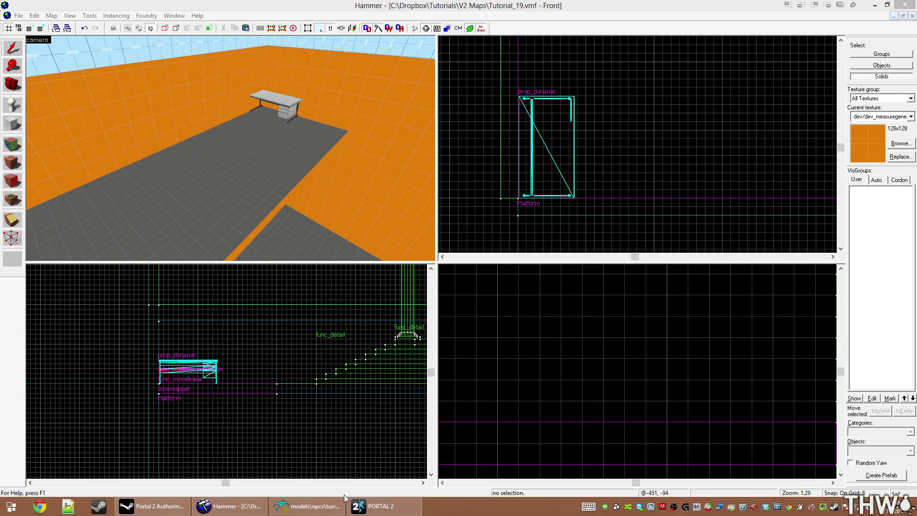
Step: Switch to the Model Viewer and load arm64x64_interior.mdl from models\anim_wp\room_transform
click(152, 505)
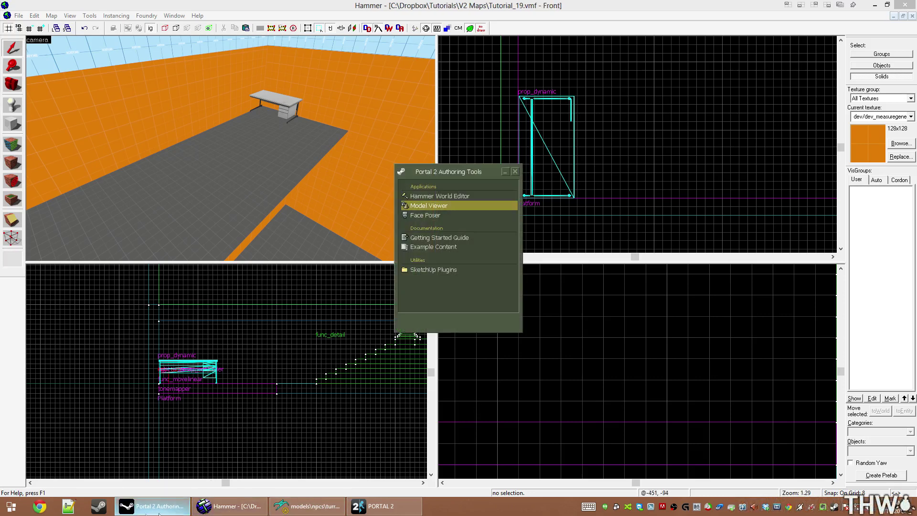
double_click(453, 210)
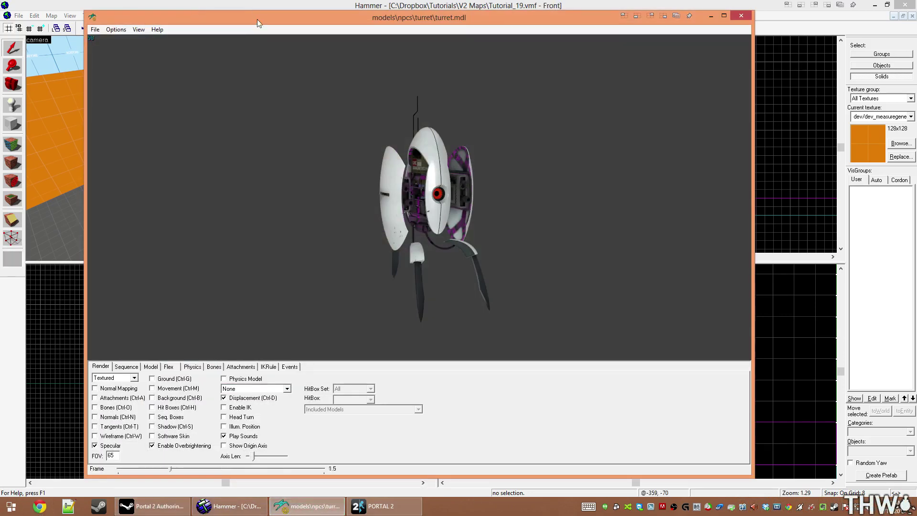
drag(257, 19, 311, 16)
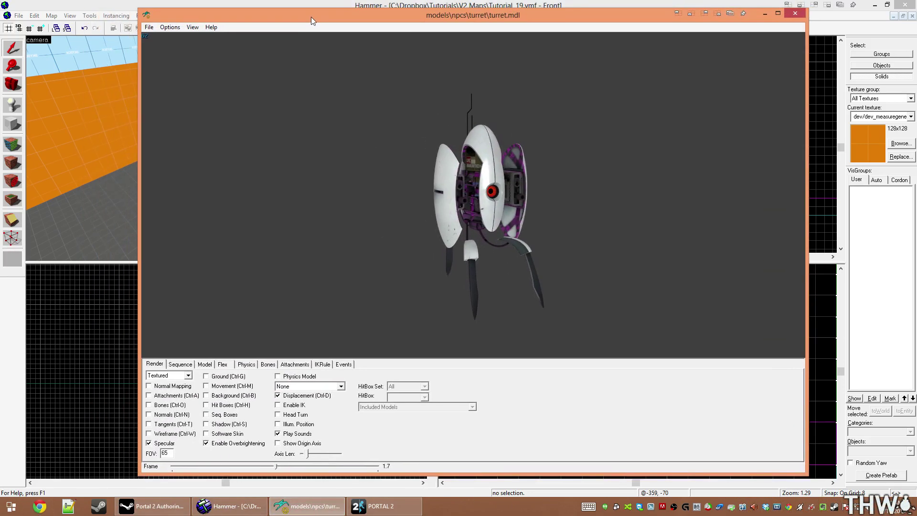
click(149, 27)
click(165, 36)
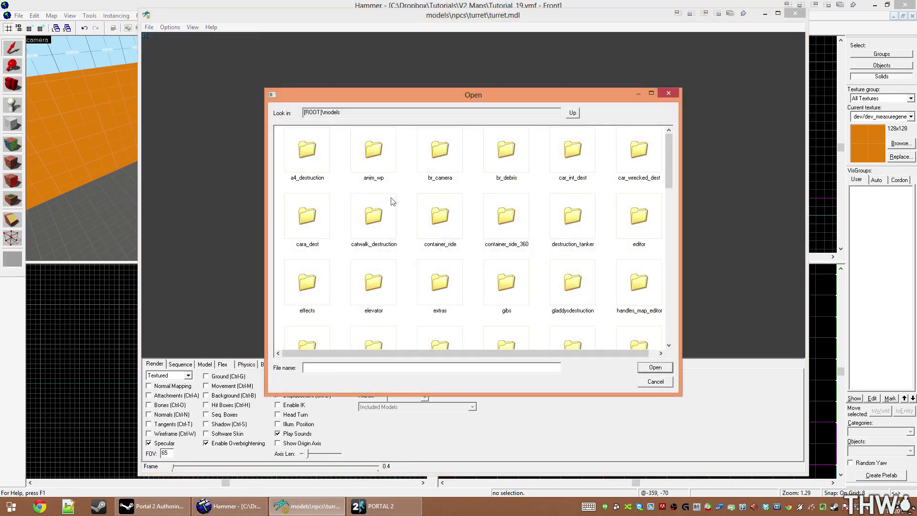
double_click(373, 160)
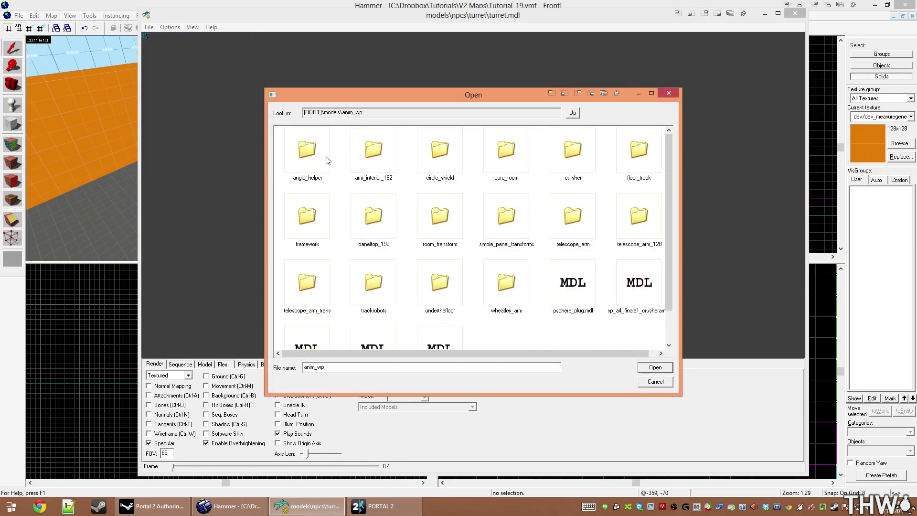
double_click(439, 219)
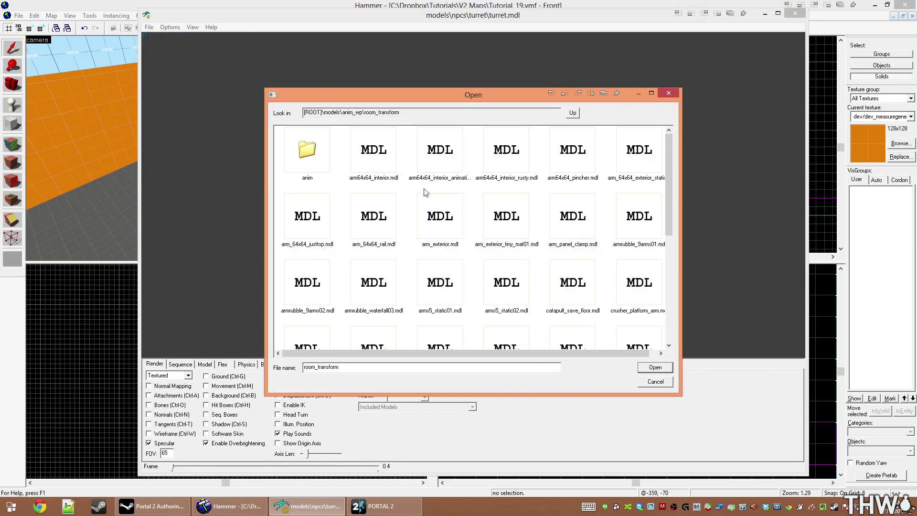
double_click(376, 154)
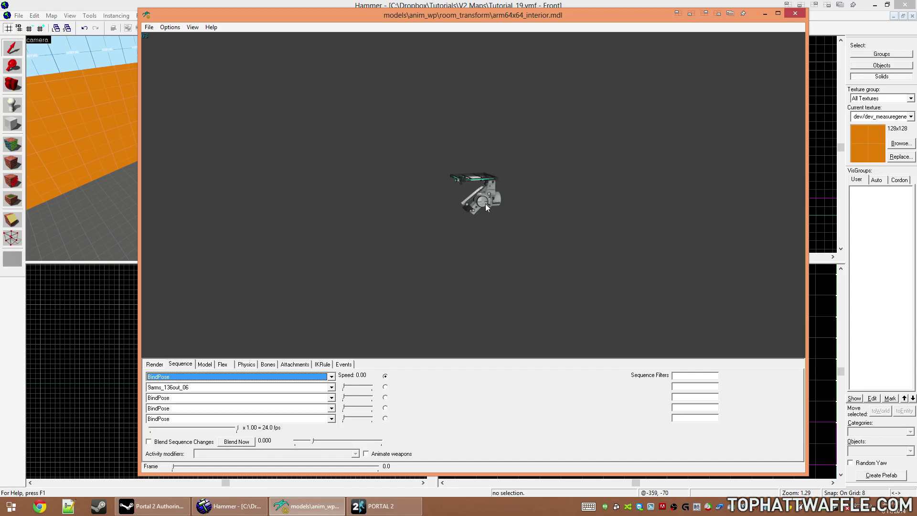
Step: Show the arm model's attachment points and select panel_attach
drag(485, 203, 481, 132)
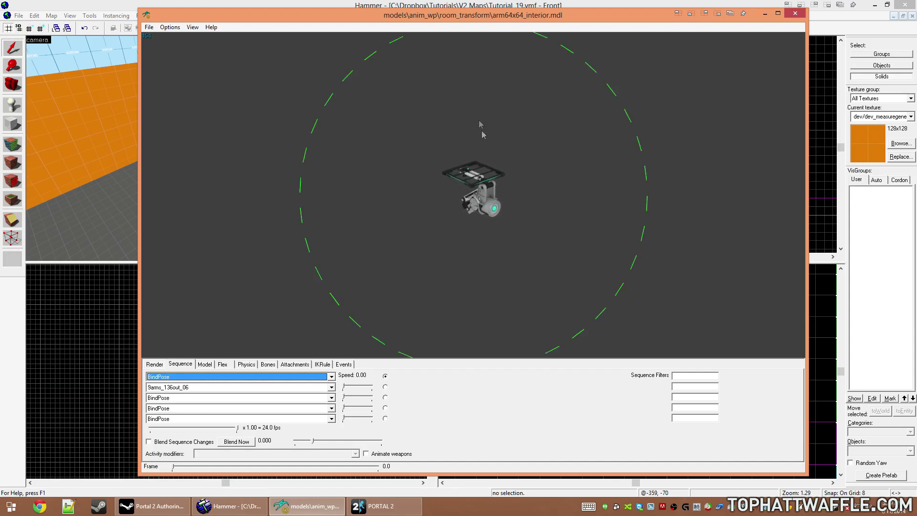
right_drag(471, 58, 475, 135)
drag(506, 157, 527, 188)
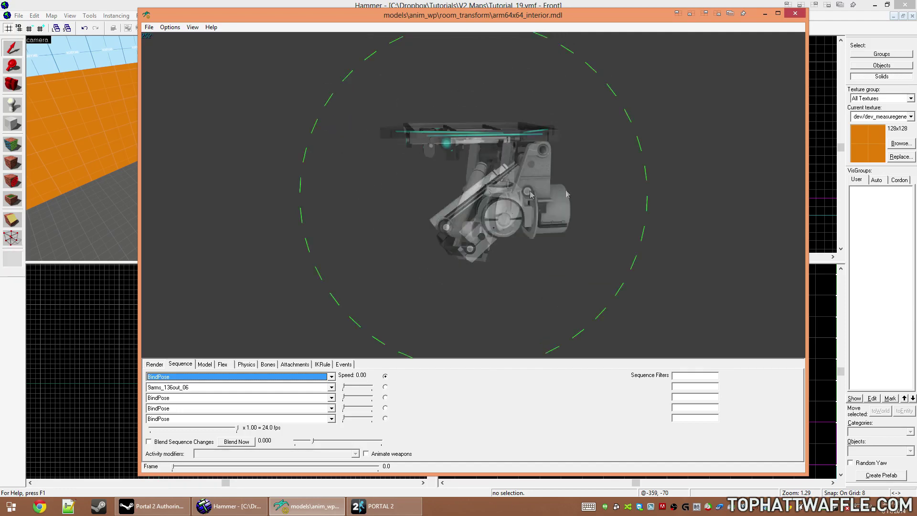
drag(529, 191, 454, 107)
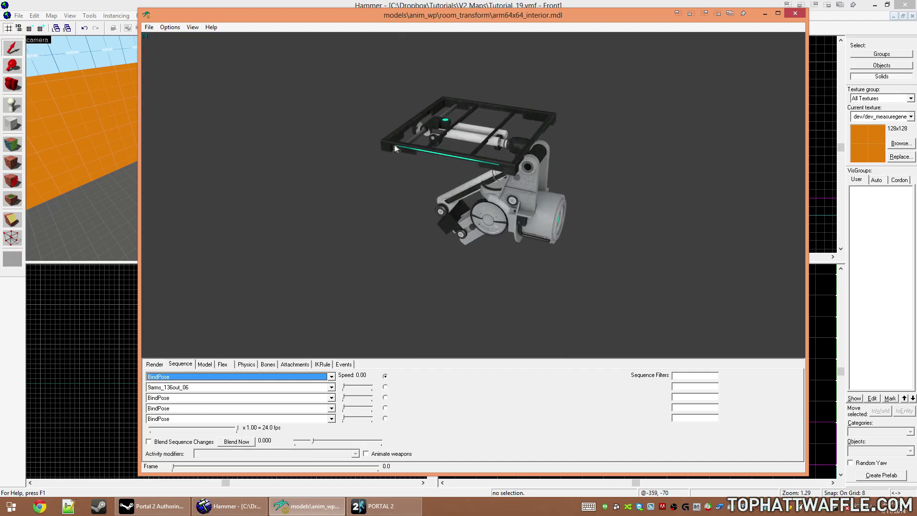
drag(567, 201, 566, 232)
click(294, 365)
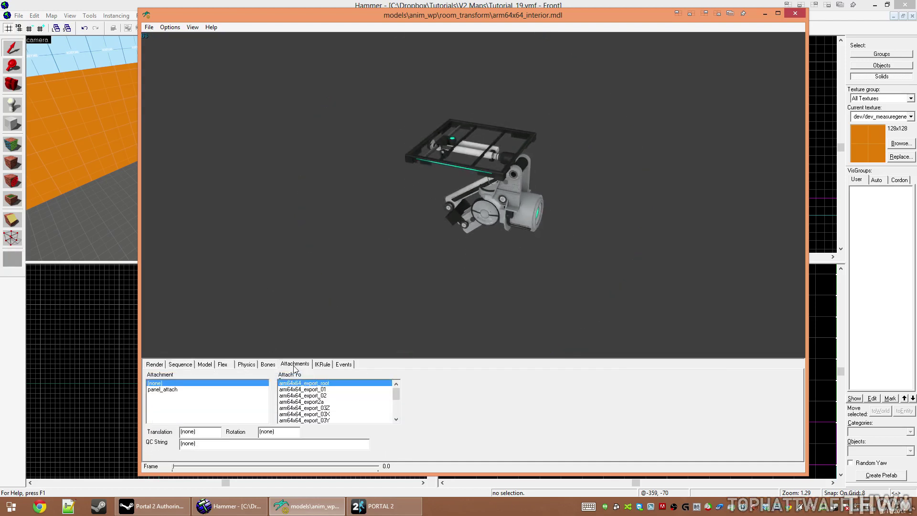
click(159, 391)
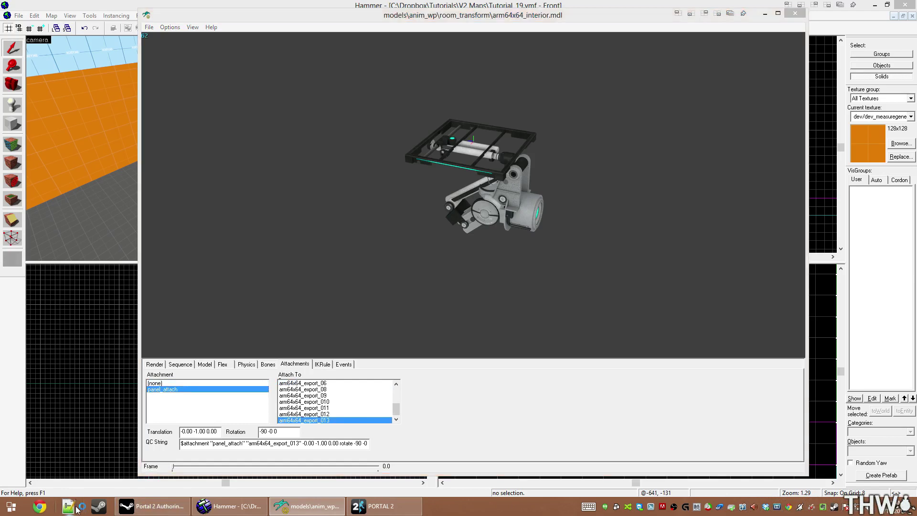
Step: Open Notepad, note the attachment name panel_attach, and shrink its window and move it out of the way
click(9, 509)
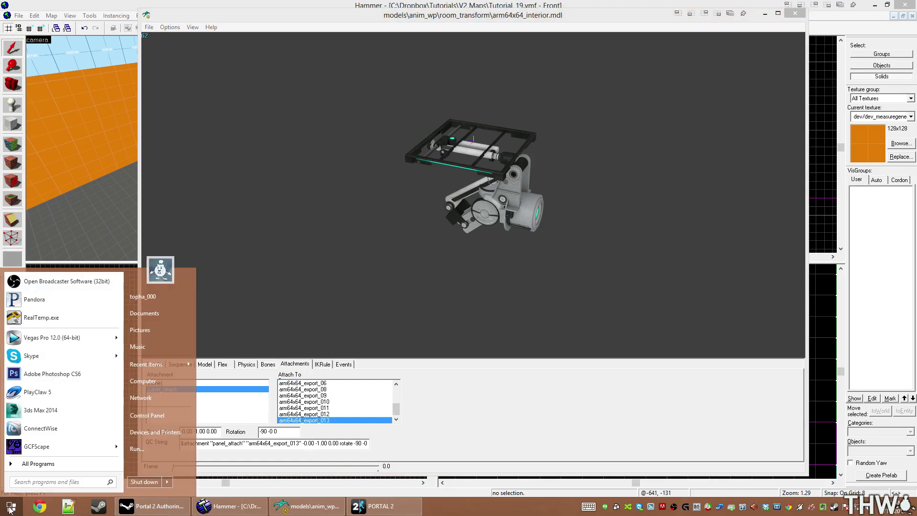
text(note)
key(Return)
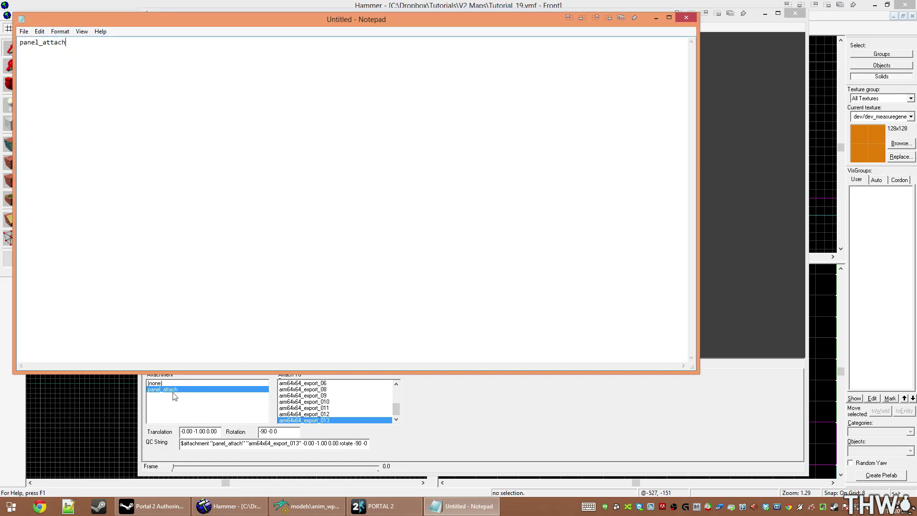
drag(685, 364, 125, 81)
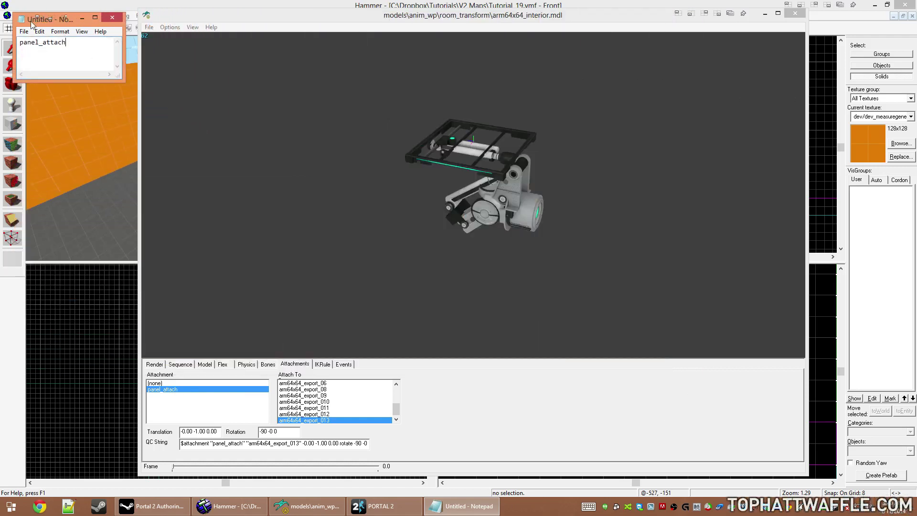
drag(31, 24, 916, 48)
Step: Switch repeatedly between no attachment and panel_attach to examine where the attachment point sits on the arm's panel
drag(488, 231, 426, 244)
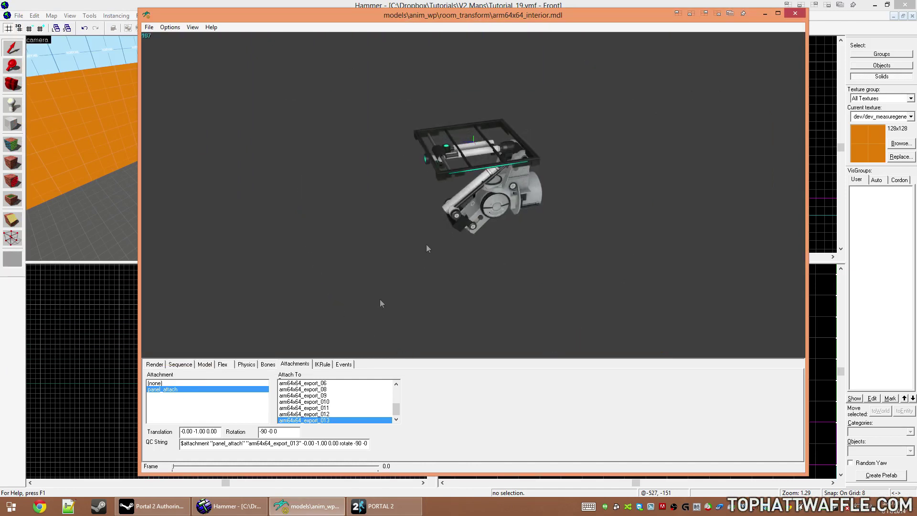
click(166, 383)
key(Down)
key(Up)
key(Down)
key(Up)
key(Down)
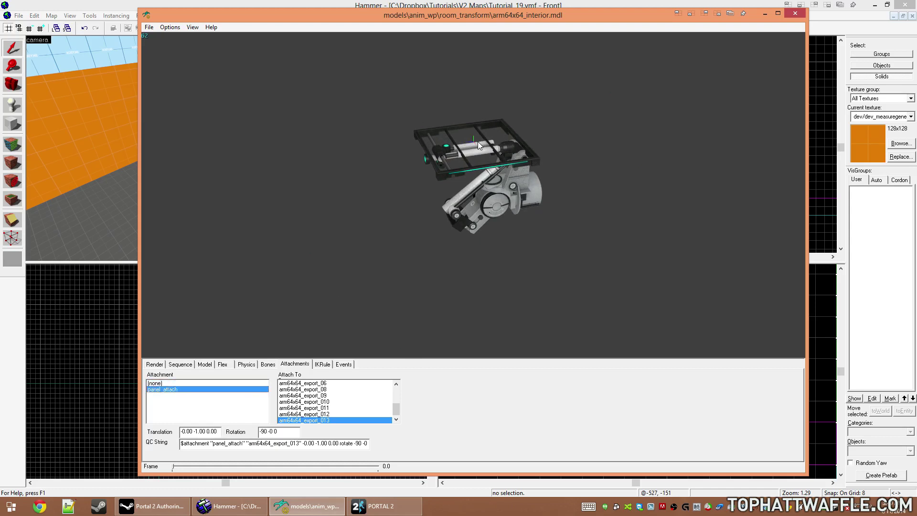
key(Up)
key(Down)
drag(461, 196, 497, 189)
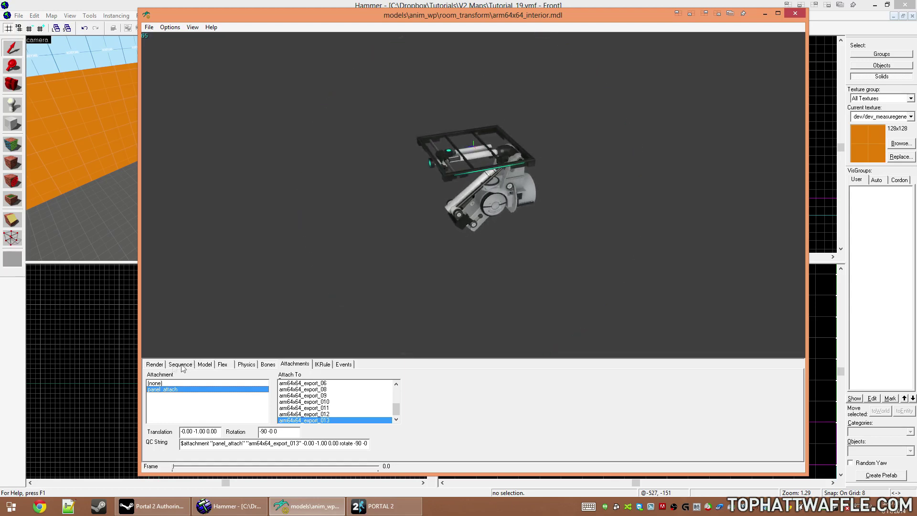
Step: Play the testanim sequence on the arm model and view the whole arm's motion
click(180, 364)
click(314, 377)
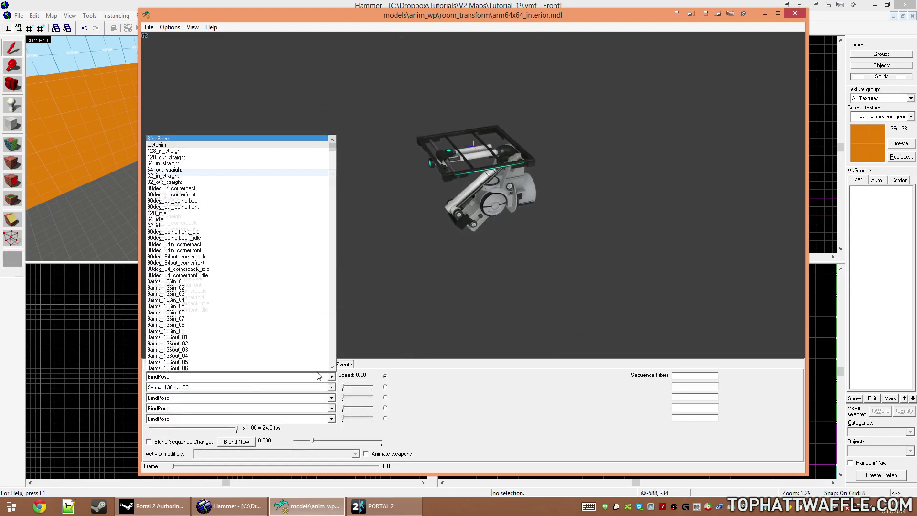
click(174, 149)
drag(511, 181, 527, 334)
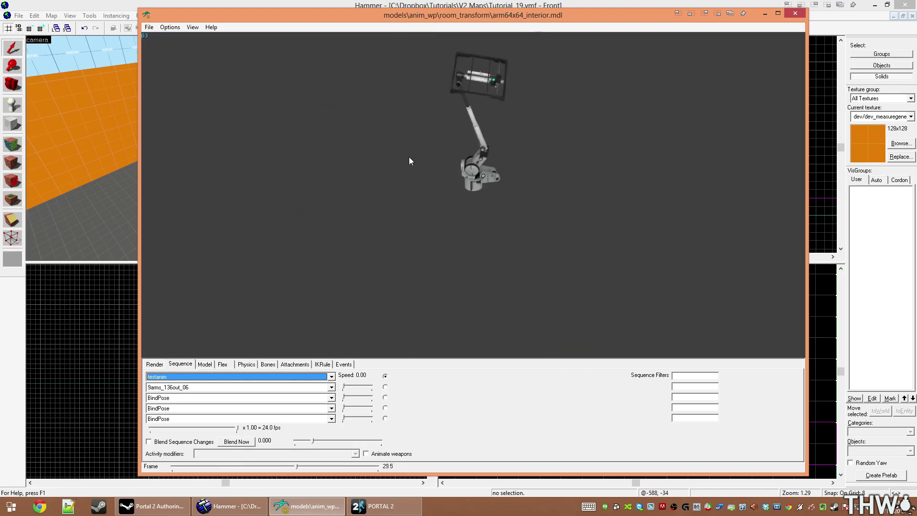
Step: Switch to Hammer, place a copy of the desk prop beside the original, and filter its model choices by "arm"
key(alt+Tab)
click(269, 109)
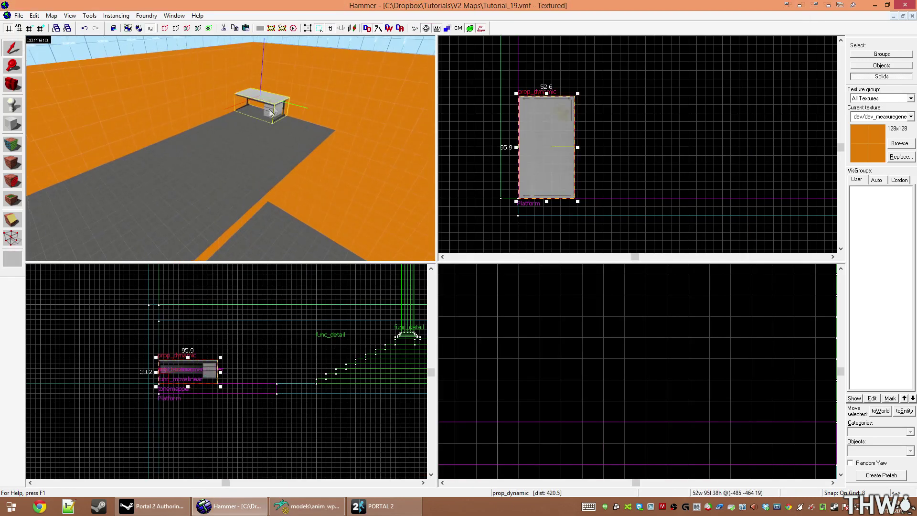
key(alt+Return)
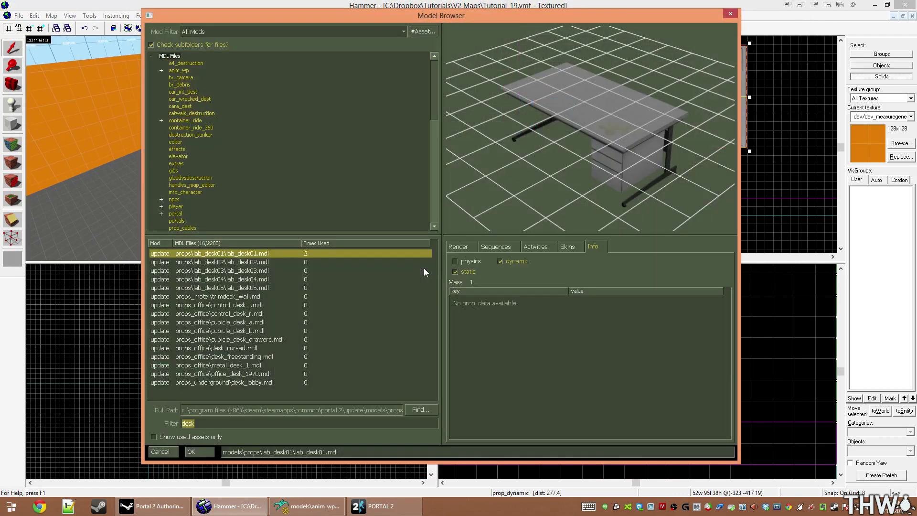
text(arm)
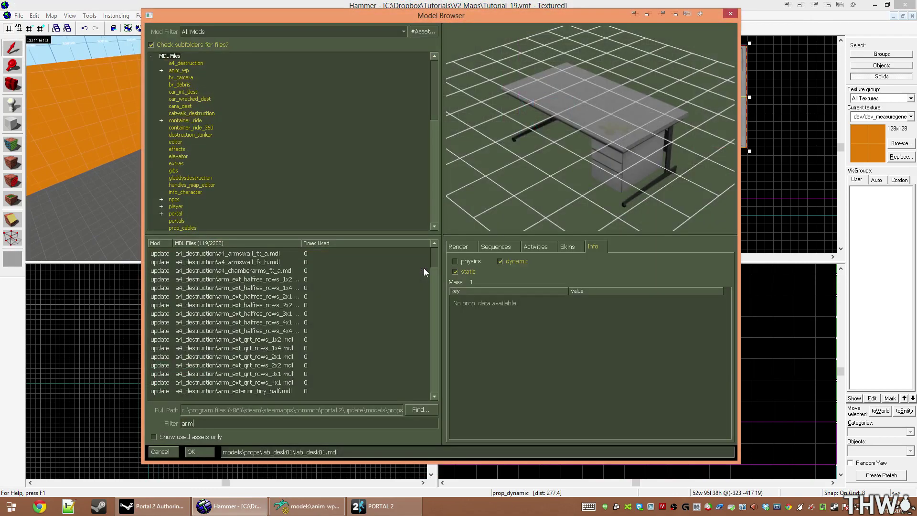
Step: Choose models/anim_wp/room_transform/arm64x64_interior.mdl as the copied prop's world model and apply it
click(280, 271)
scroll(285, 310, down, 7)
click(289, 347)
key(Up)
key(Up)
key(Up)
key(Up)
key(Up)
key(Up)
key(Up)
key(Up)
key(Down)
key(Down)
key(Down)
key(Down)
key(Down)
key(Down)
key(Down)
key(Down)
key(Down)
key(Down)
key(Down)
key(Down)
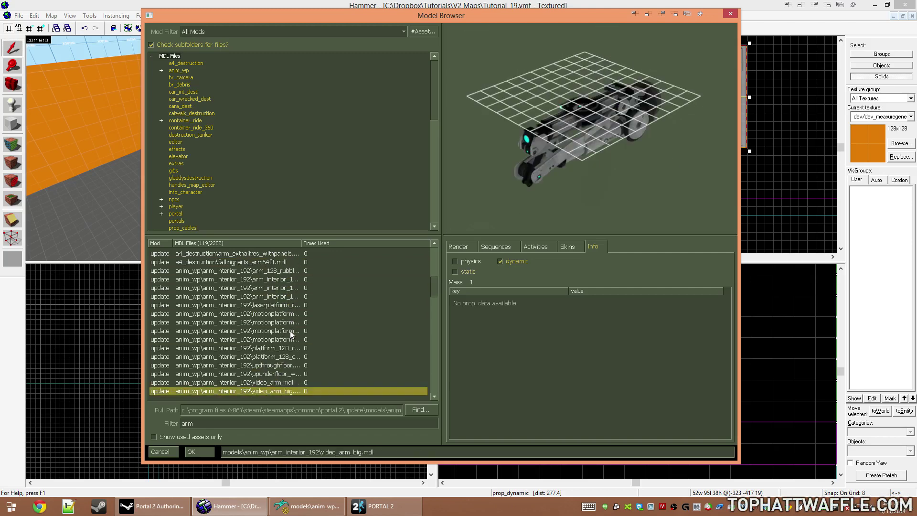
key(Up)
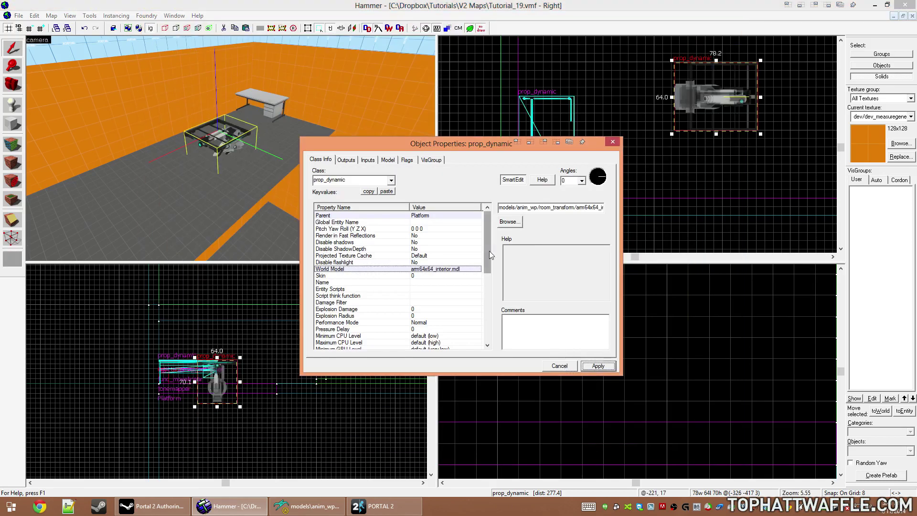
click(598, 365)
click(559, 365)
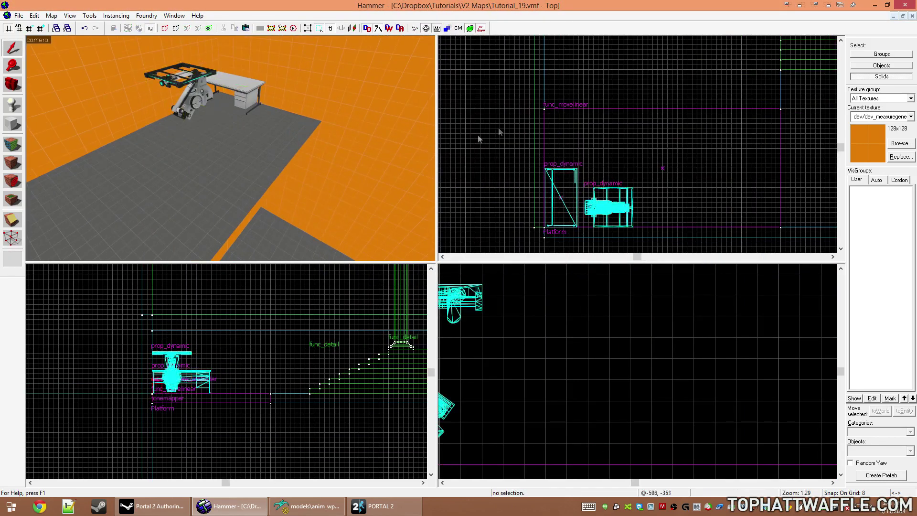
Step: Draw a 64 by 64 block over the arm's panel frame and reduce it to a slab about 2 units high at the top
click(466, 291)
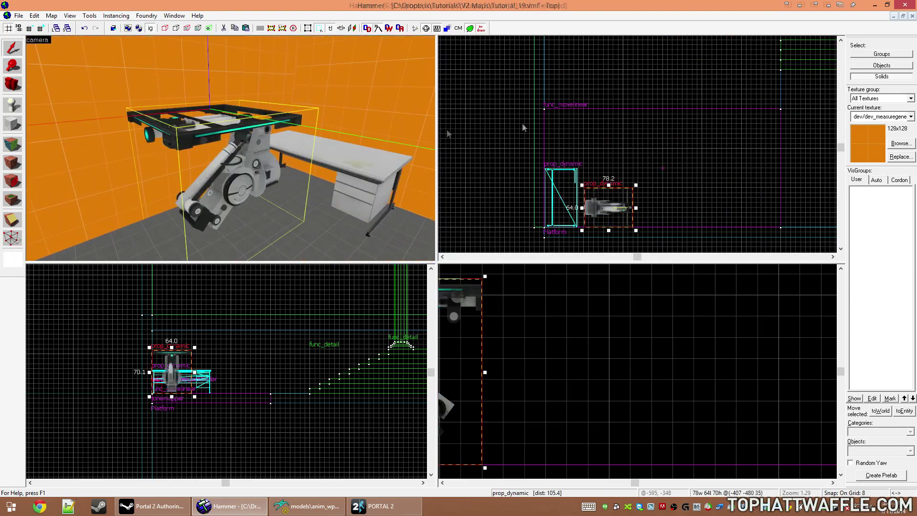
key(shift+b)
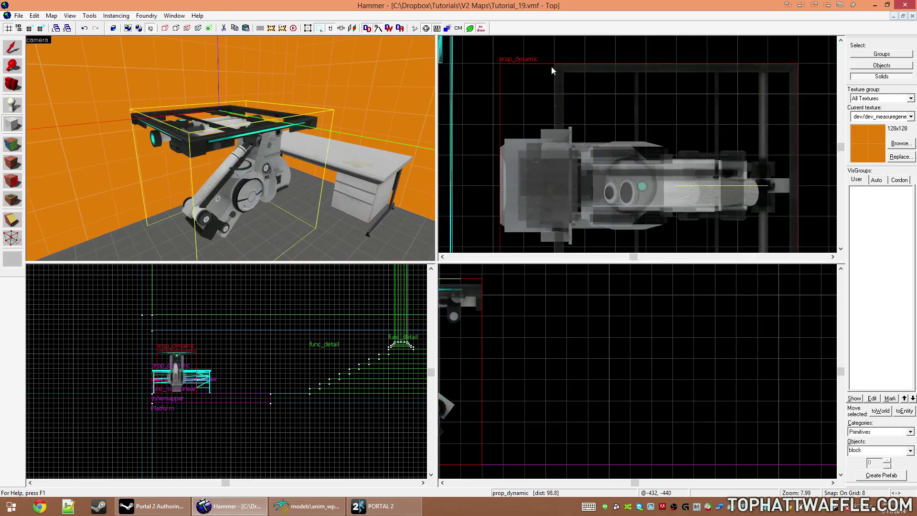
scroll(662, 76, down, 4)
drag(556, 68, 714, 162)
scroll(693, 191, up, 1)
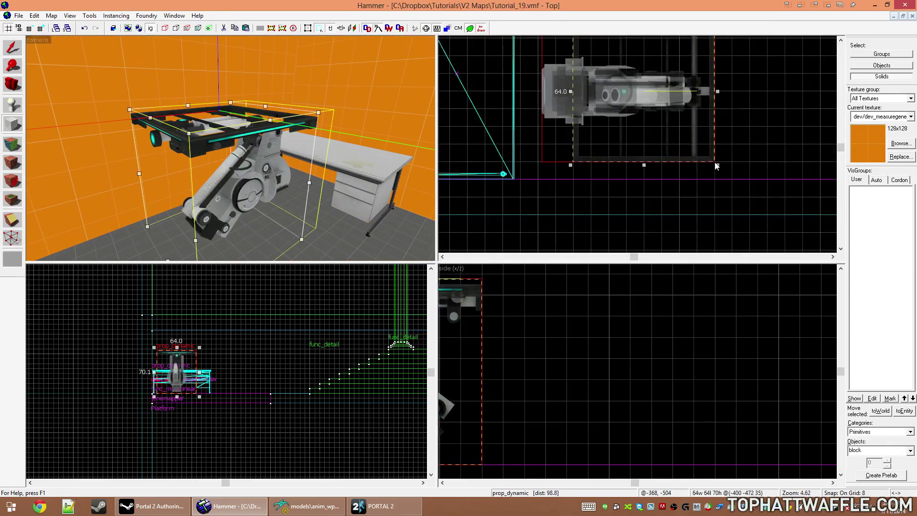
scroll(687, 324, down, 7)
scroll(604, 388, up, 1)
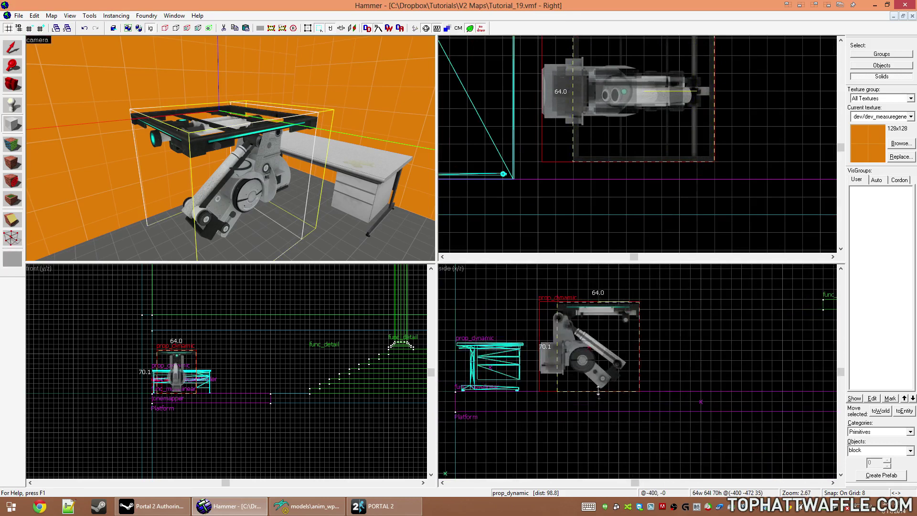
drag(599, 395, 602, 303)
scroll(608, 313, up, 10)
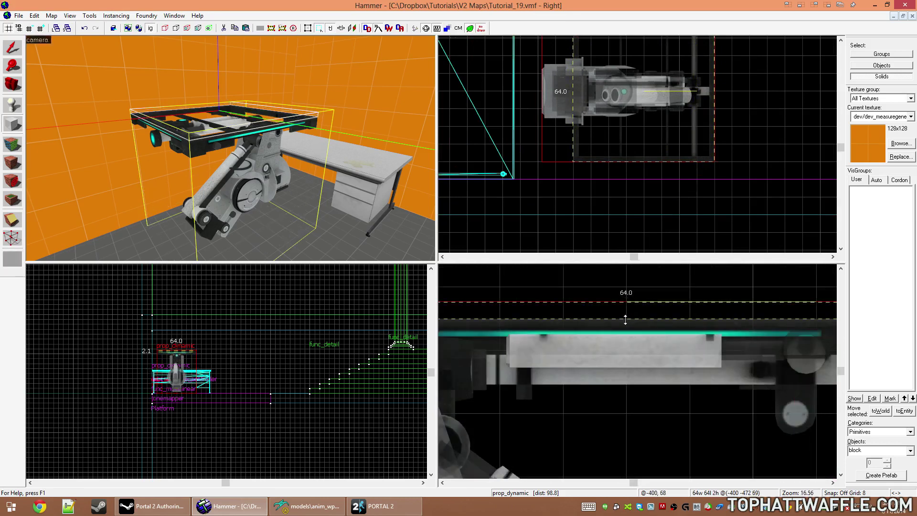
Step: Browse the panel, white and black textures and apply metal/black_wall_metal_002a to all faces of the slab
key(shift+a)
click(454, 286)
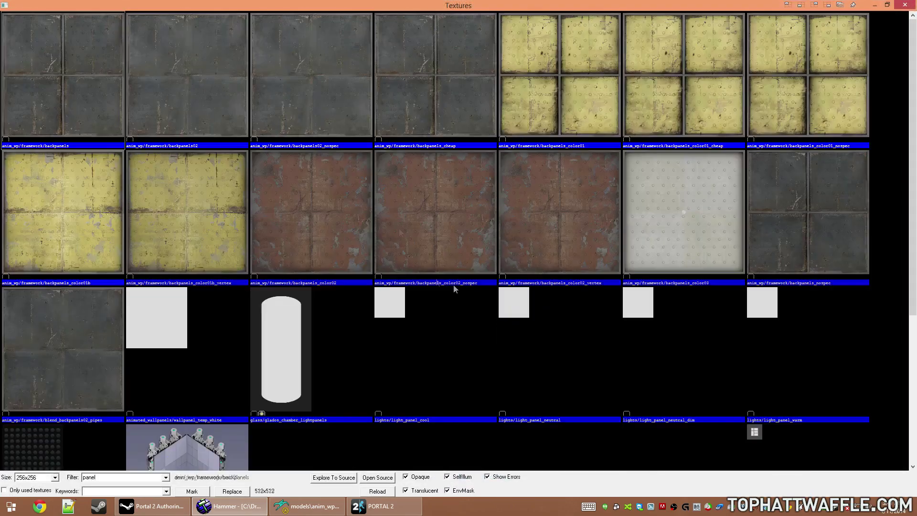
double_click(454, 287)
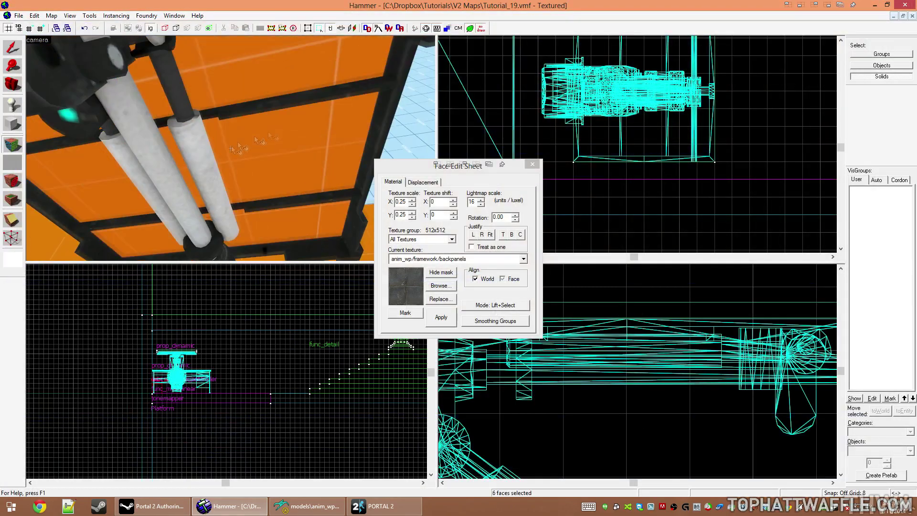
click(441, 285)
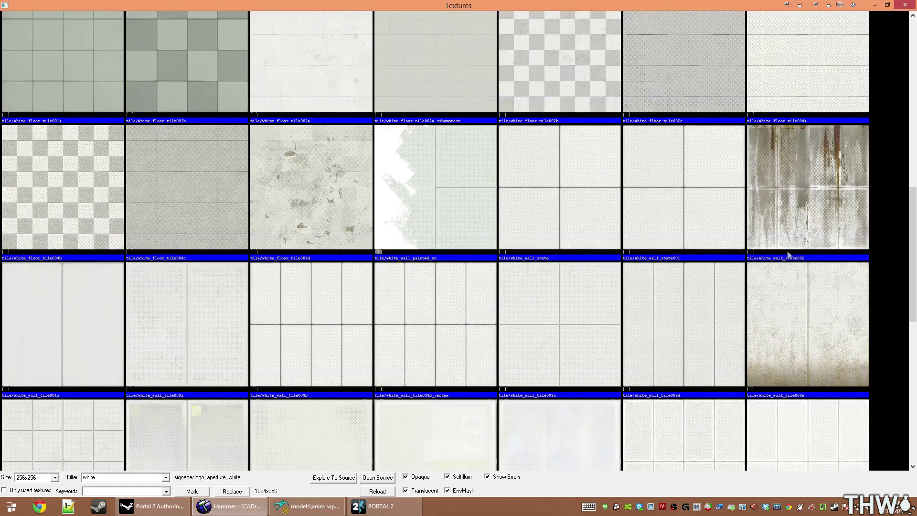
scroll(79, 265, down, 6)
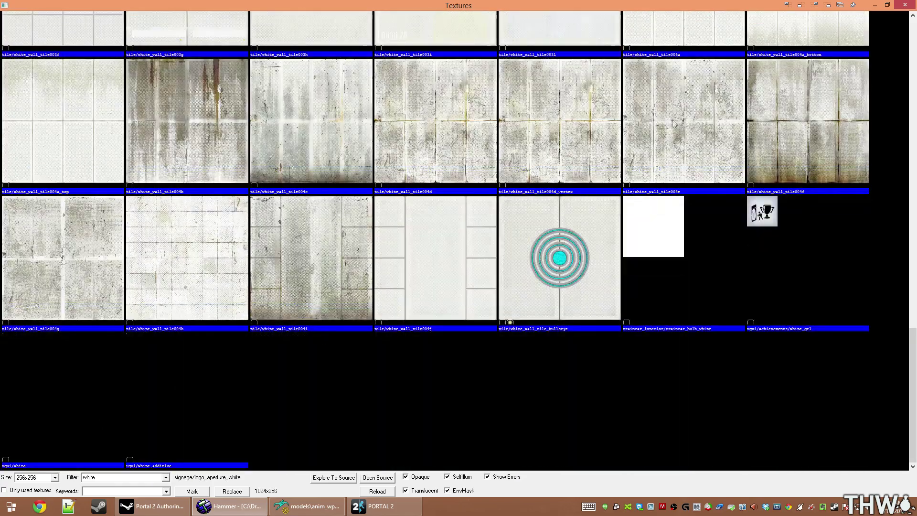
double_click(119, 477)
text(black)
click(335, 215)
scroll(482, 287, down, 3)
double_click(318, 165)
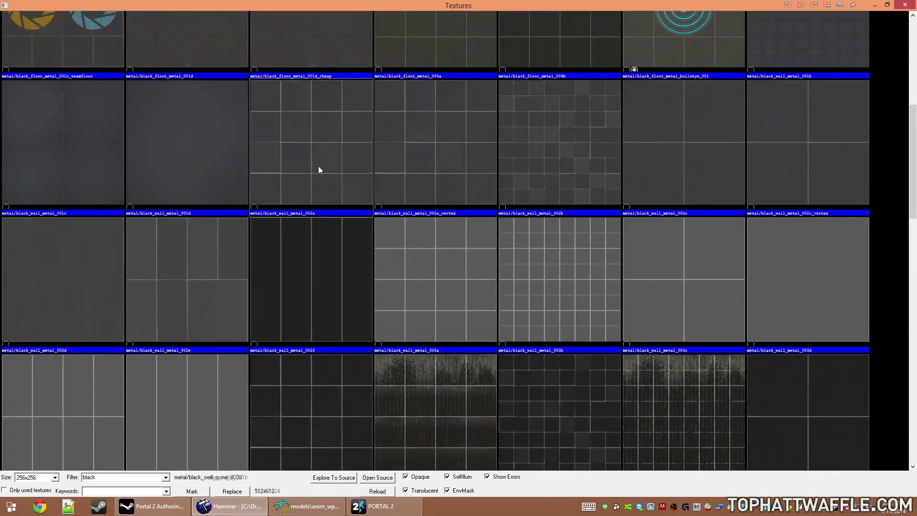
key(z)
key(z)
key(shift+s)
key(z)
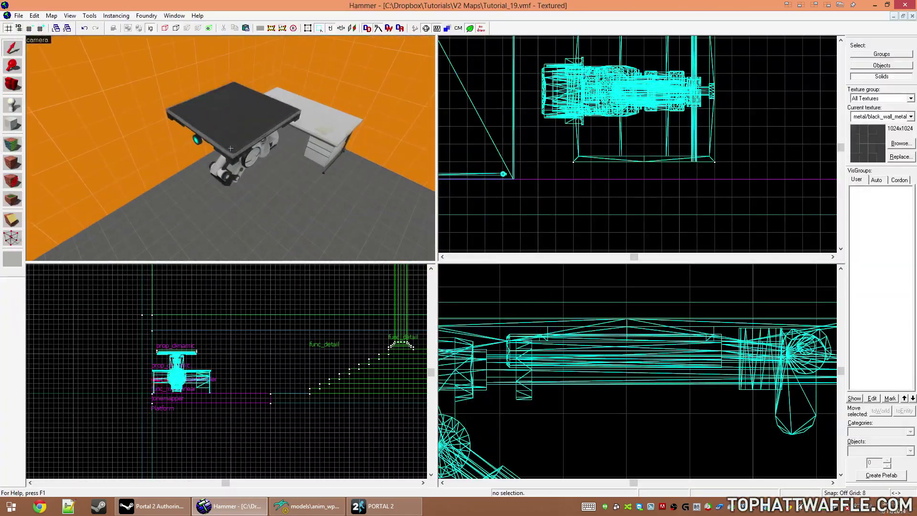
Step: Select the slab on top of the arm and tie it to an entity of class func_brush
drag(246, 154, 230, 148)
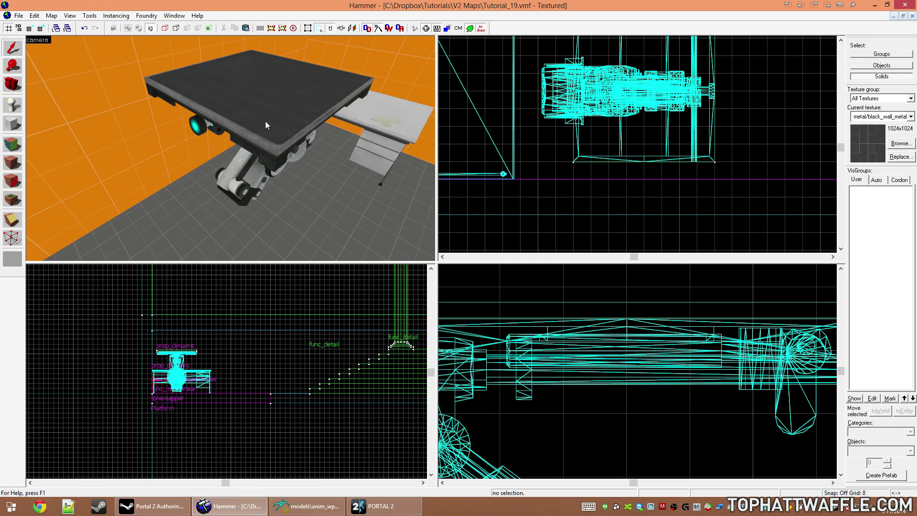
drag(265, 122, 263, 133)
click(263, 133)
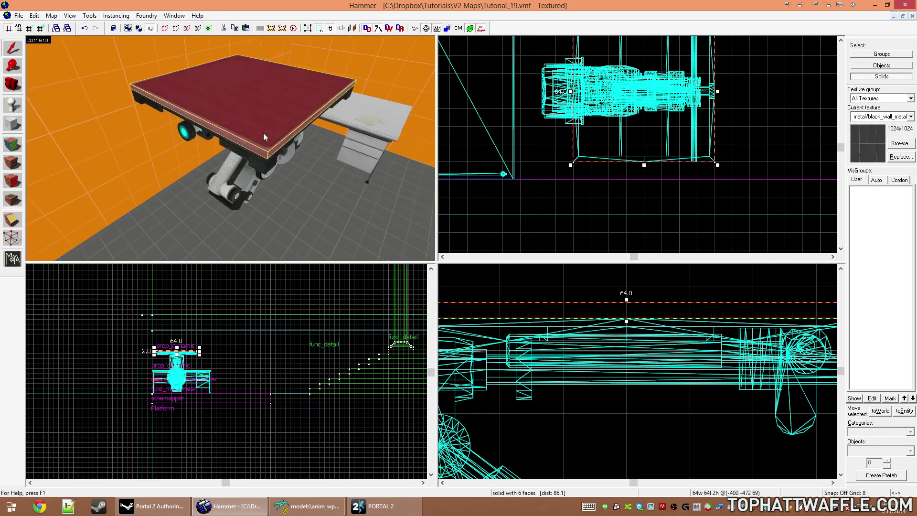
key(ctrl+t)
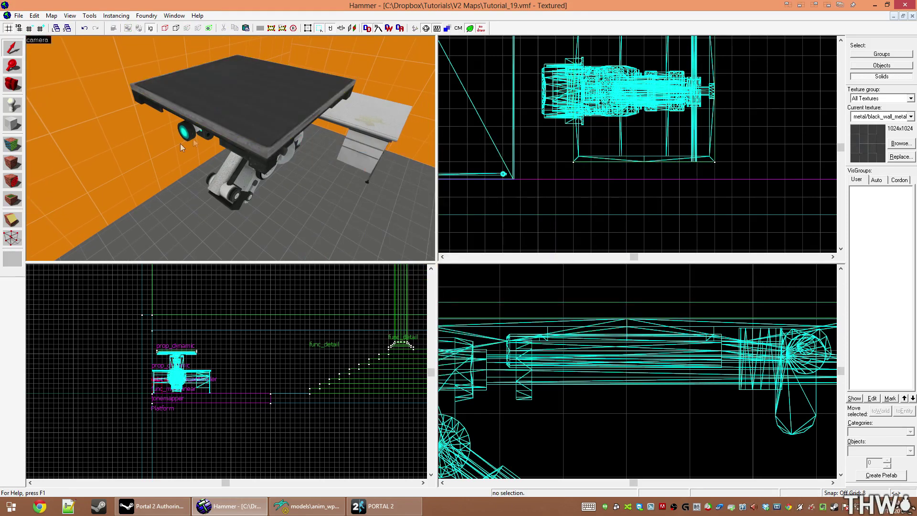
click(225, 92)
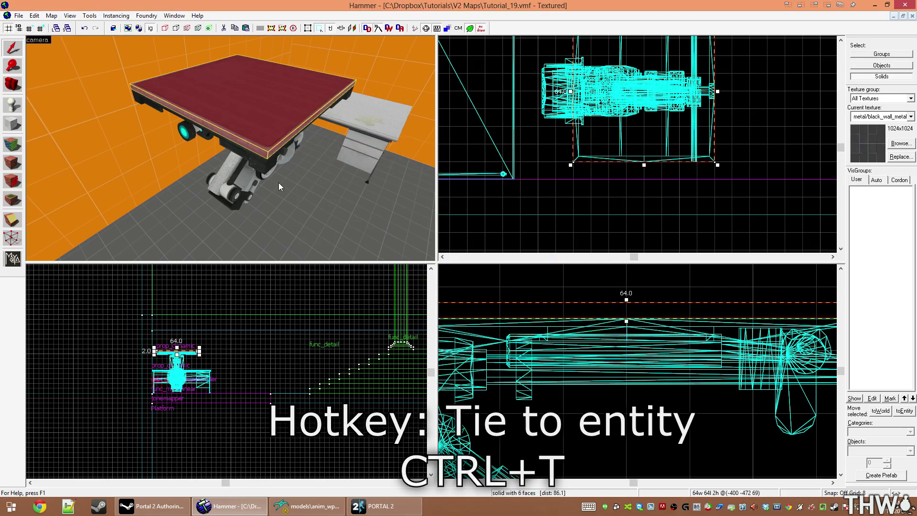
key(ctrl+t)
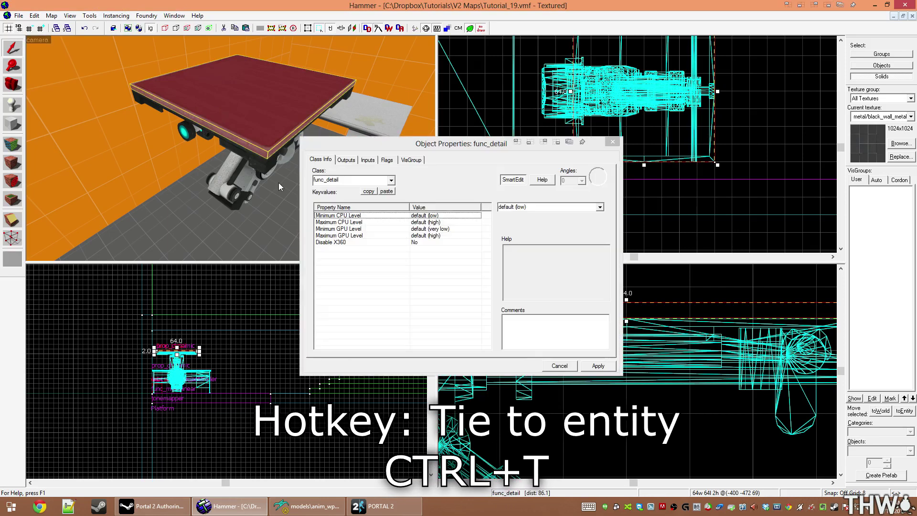
click(368, 180)
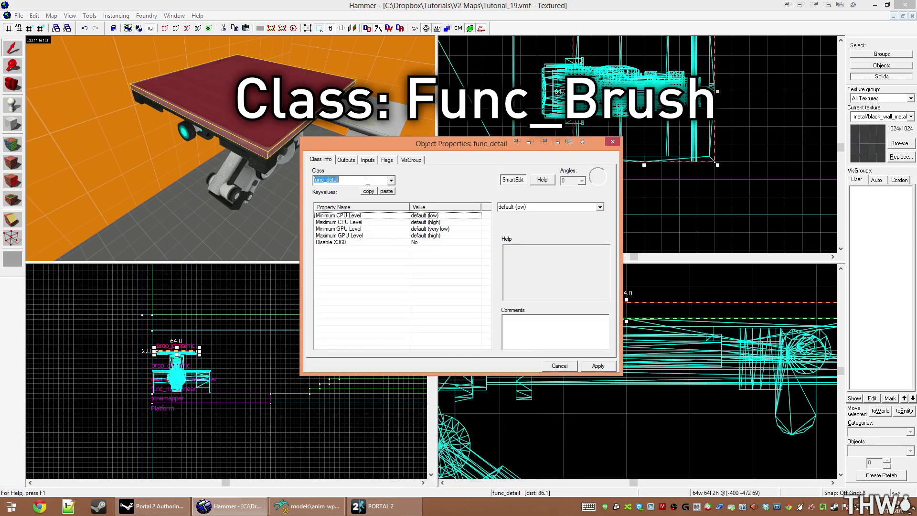
text(func_br)
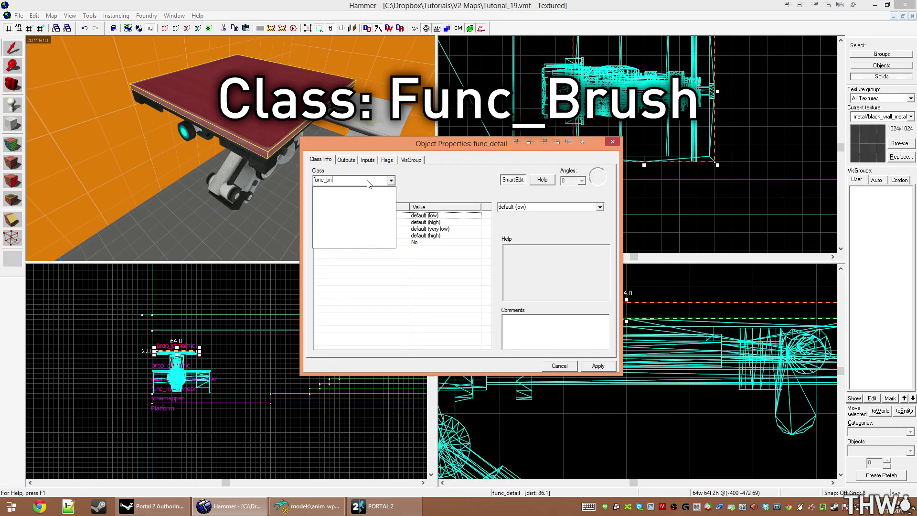
click(344, 196)
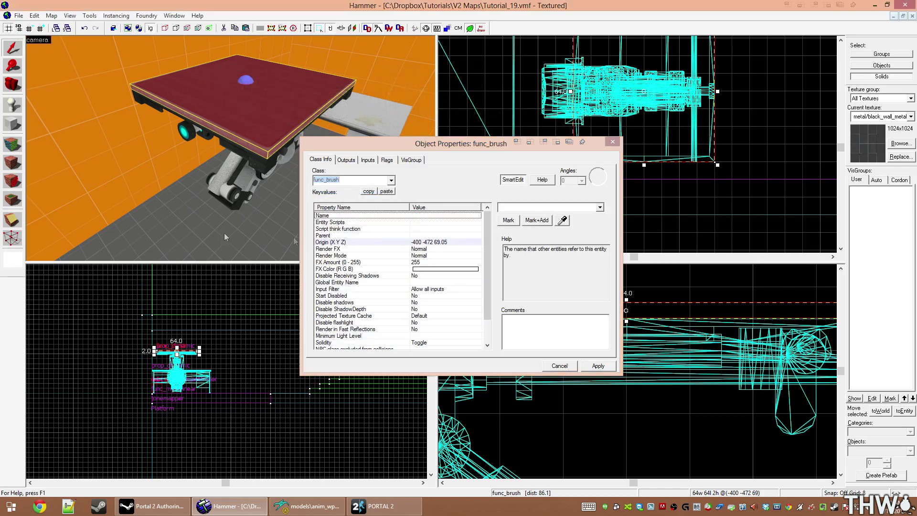
Step: Select the robotic arm's prop_dynamic and name it Arm
click(244, 182)
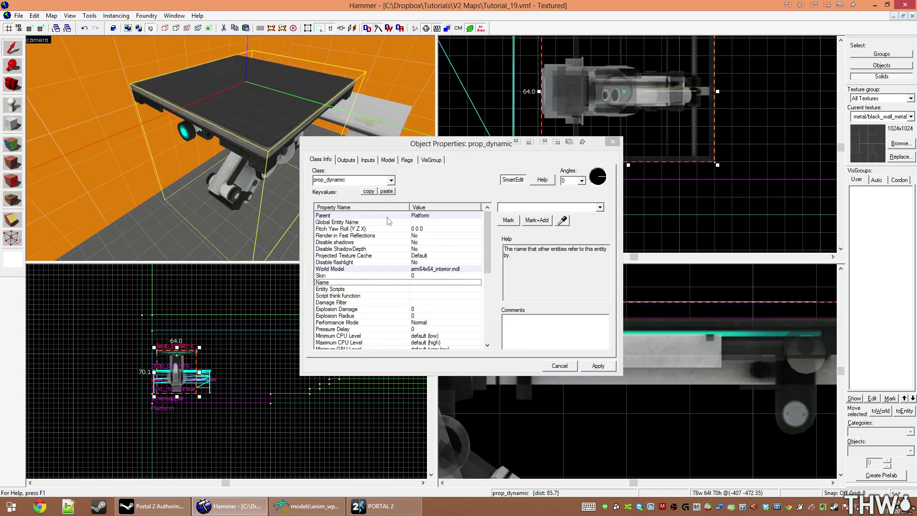
click(543, 208)
text(A)
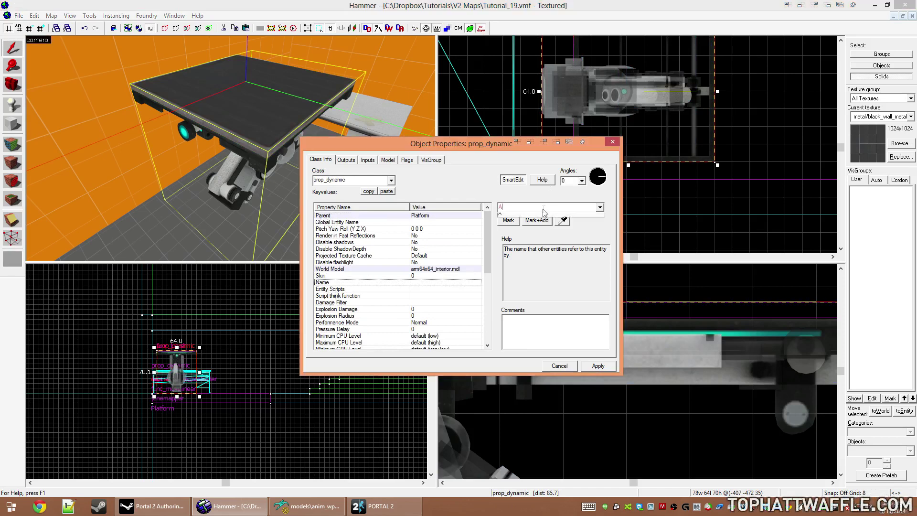
text(rm)
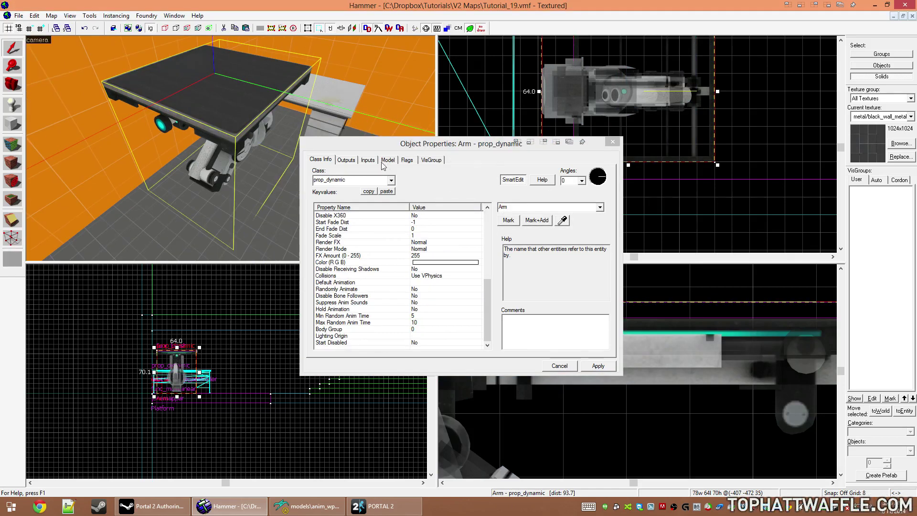
Step: Set the arm prop's model preview sequence to BindPose
click(388, 160)
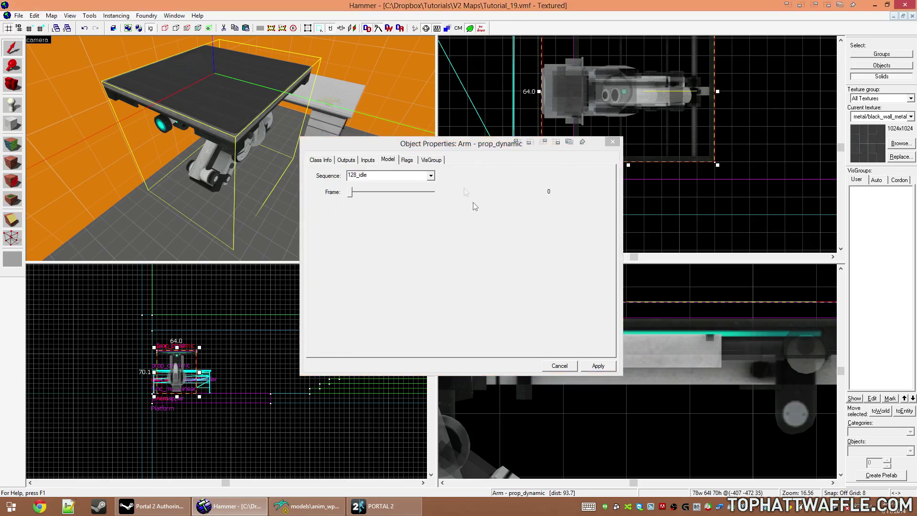
click(430, 176)
text(n)
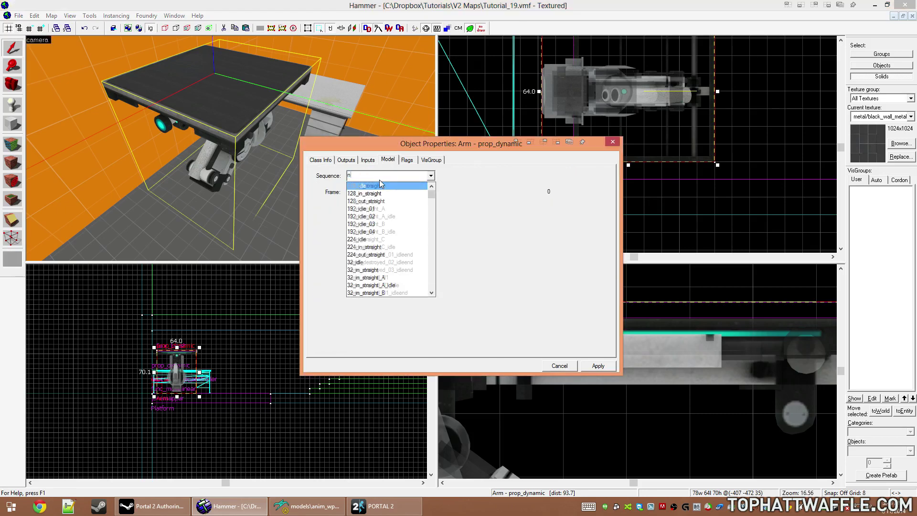
key(BackSpace)
text(bind)
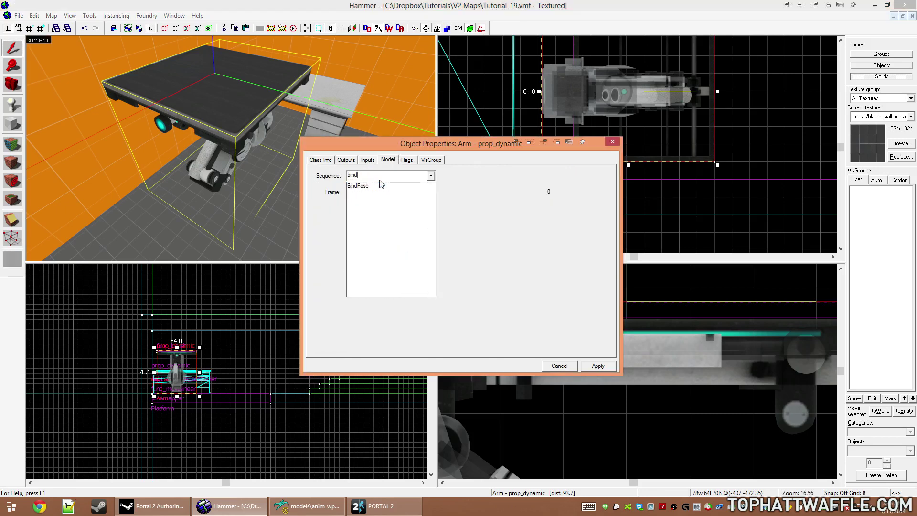
click(382, 186)
click(279, 150)
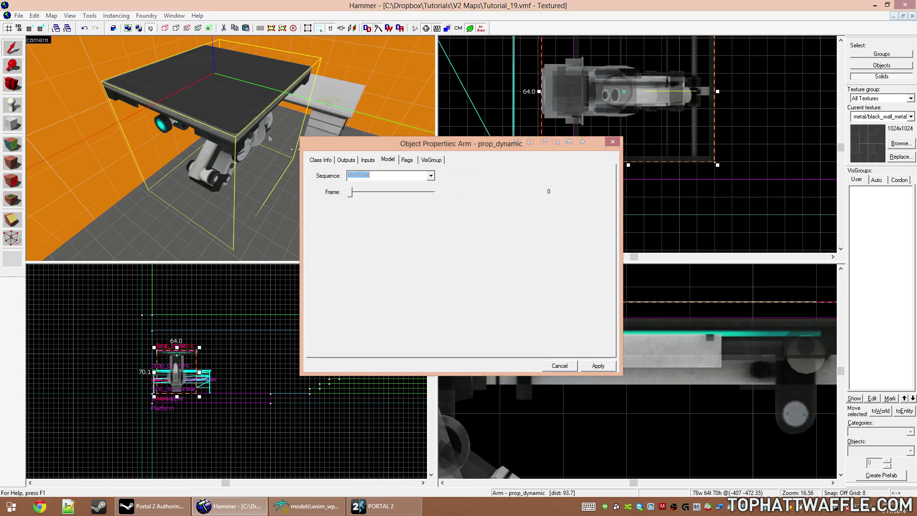
Step: Set the arm prop's Default Animation to BindPose
click(320, 160)
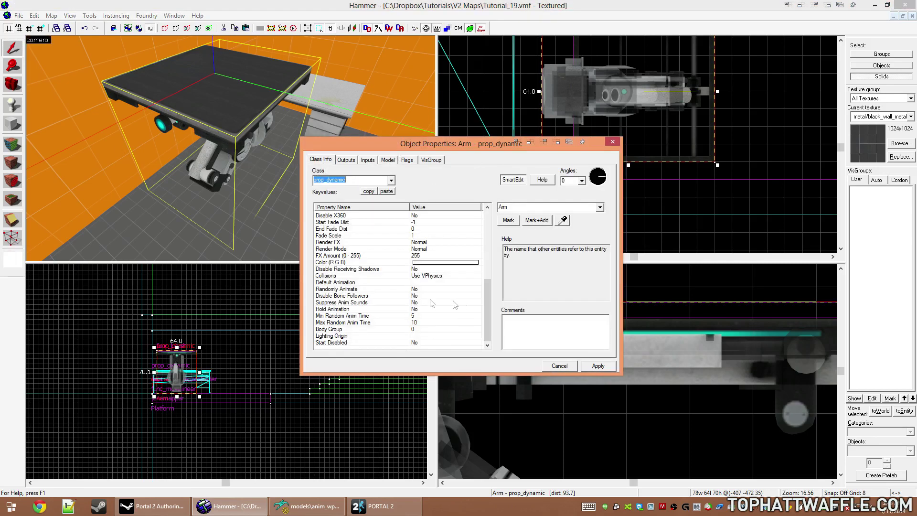
click(407, 160)
click(320, 160)
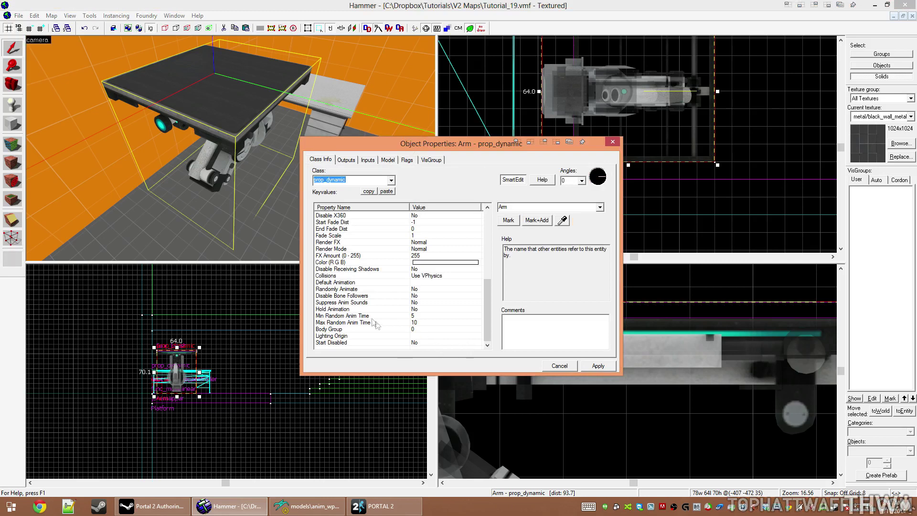
text(BindPose)
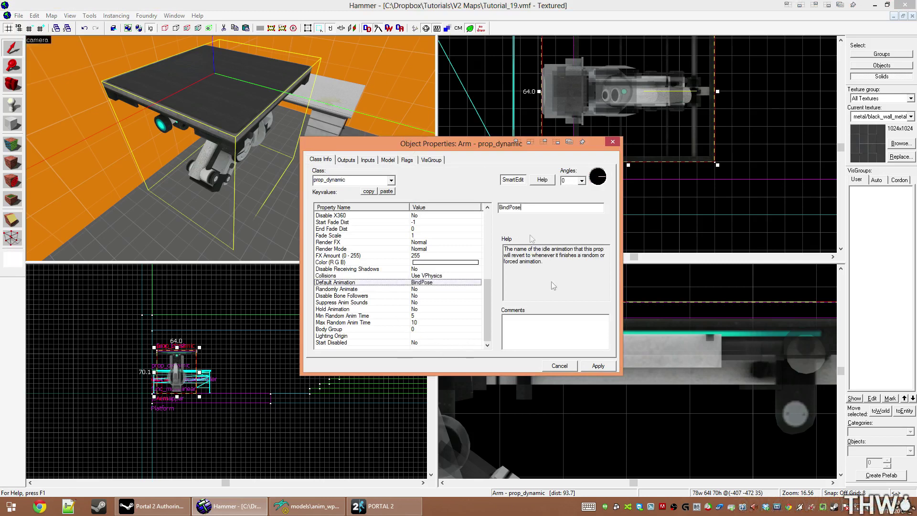
Step: Apply the arm prop's property changes, close its properties and clear the selection
click(597, 366)
click(559, 366)
click(628, 192)
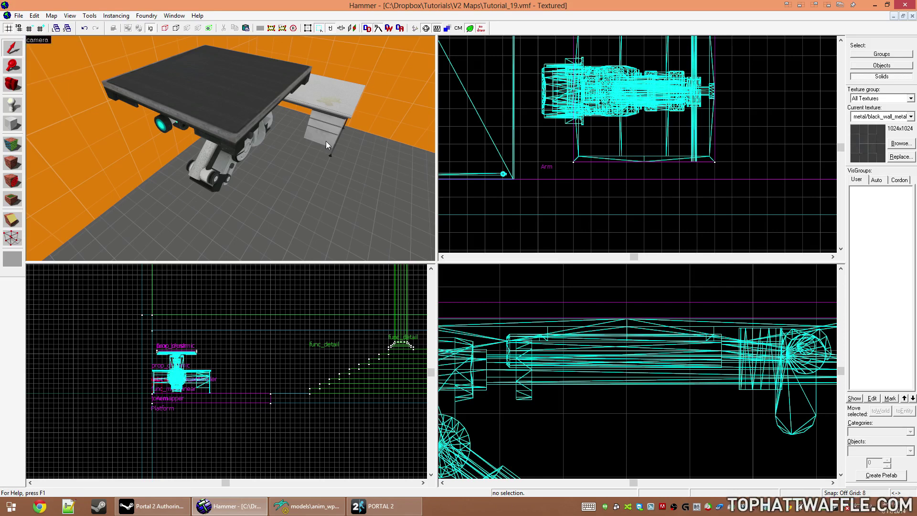
Step: Select the func_brush slab on top of the arm and name it Panel
double_click(242, 119)
key(ctrl+t)
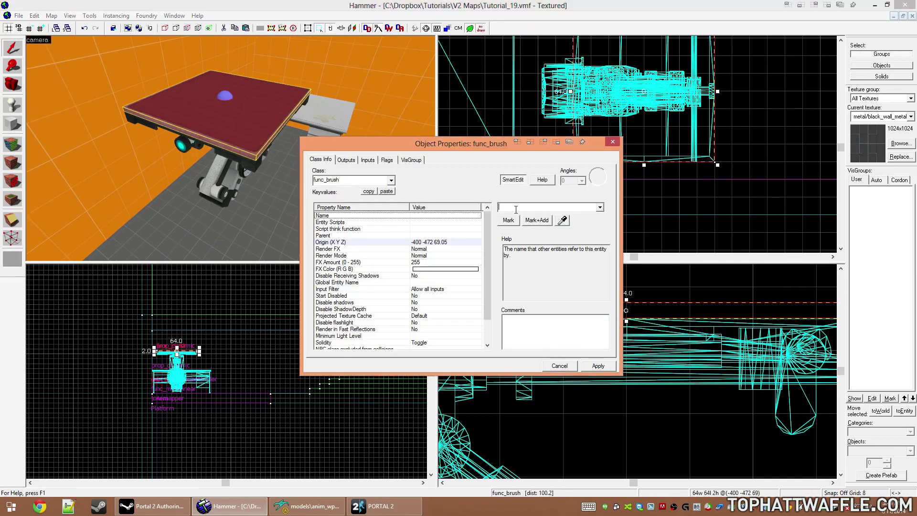
text(Panel)
key(Return)
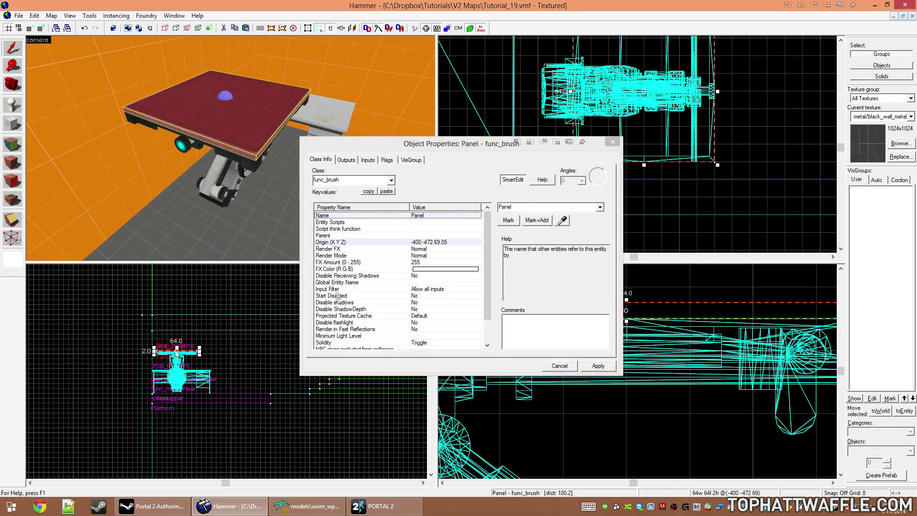
Step: Set the func_brush's Parent to Arm by picking the robotic arm, and apply the change
click(340, 336)
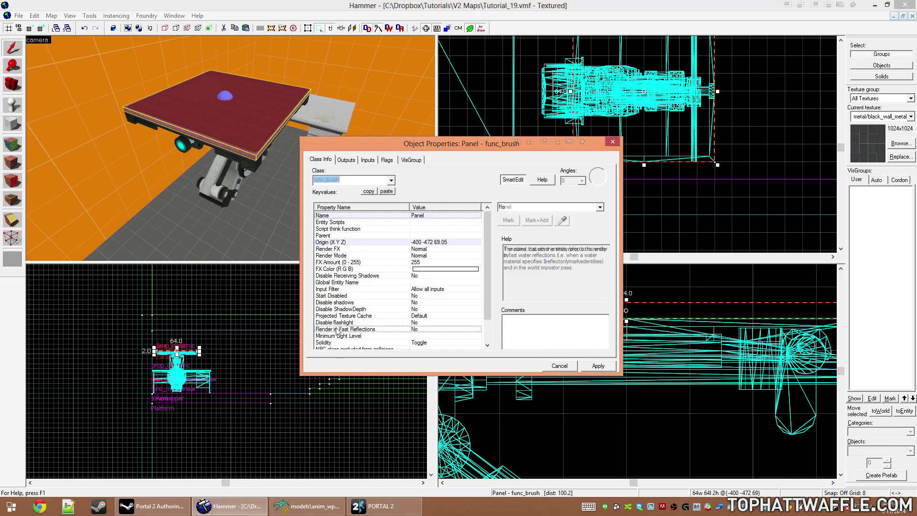
click(340, 235)
click(559, 220)
click(223, 178)
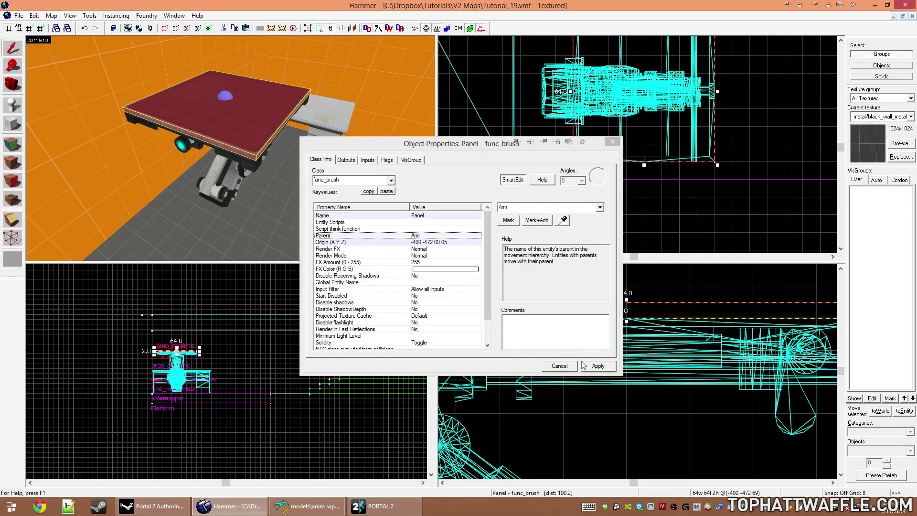
click(597, 365)
click(751, 158)
Step: Find the logic_auto entity in the room and add a new output to it
key(z)
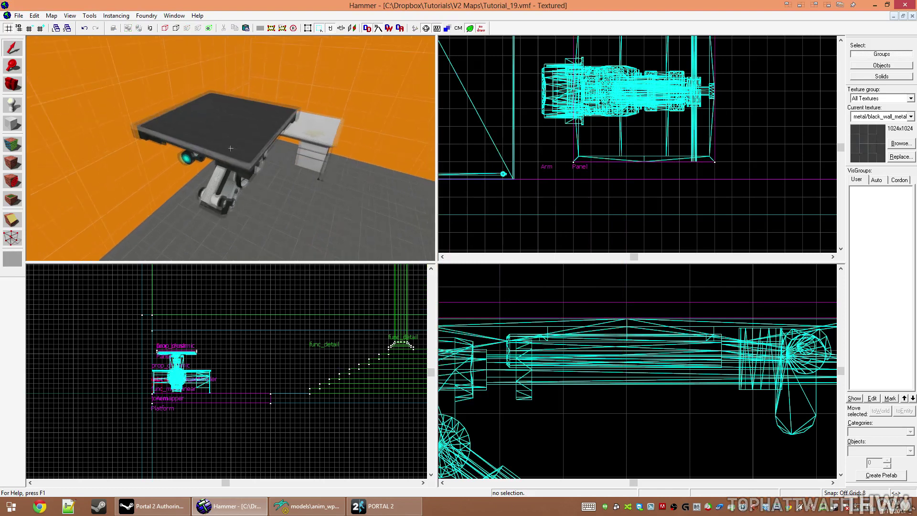
key(s)
key(s)
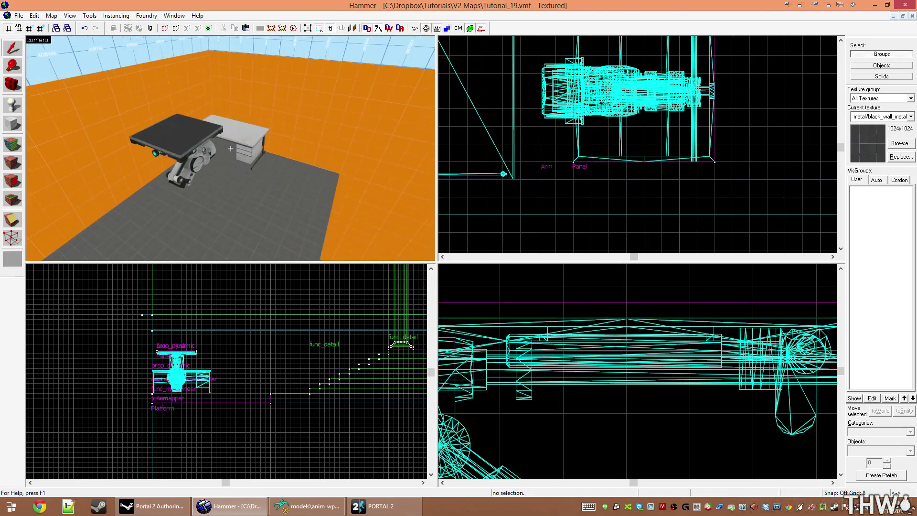
key(s)
key(z)
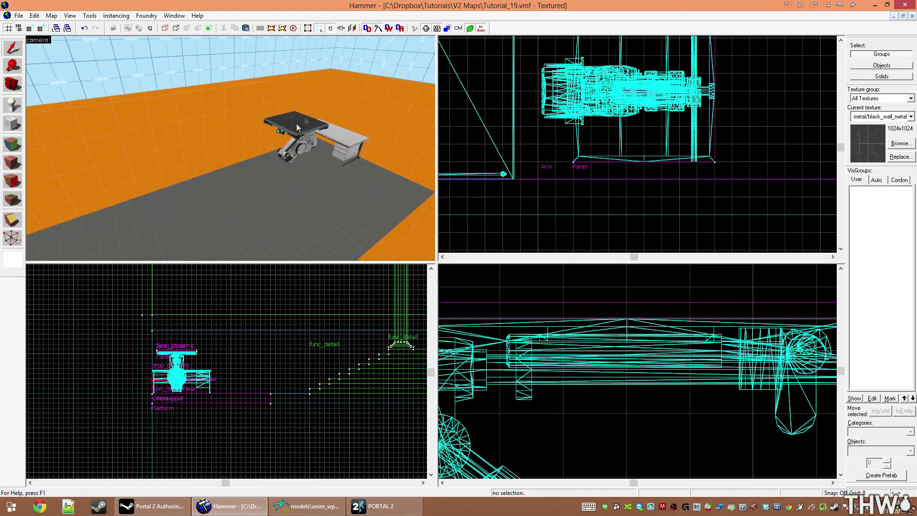
key(z)
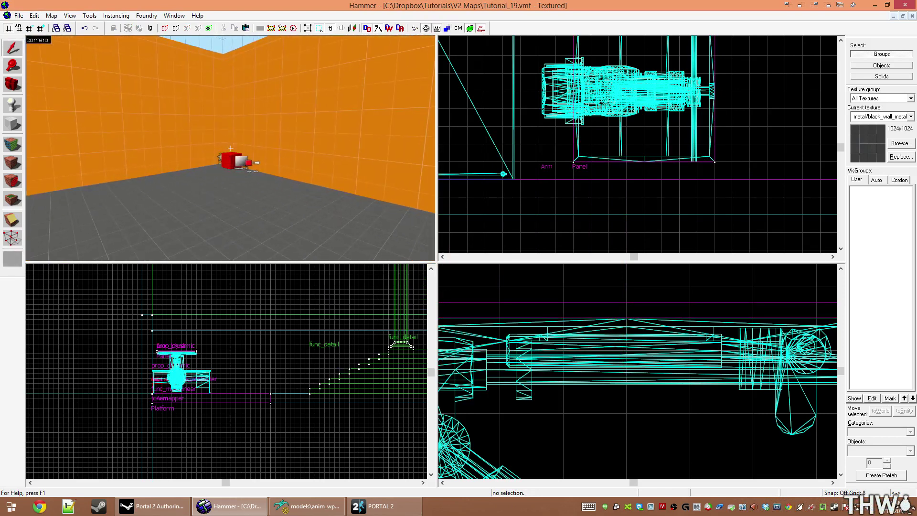
click(248, 166)
key(w)
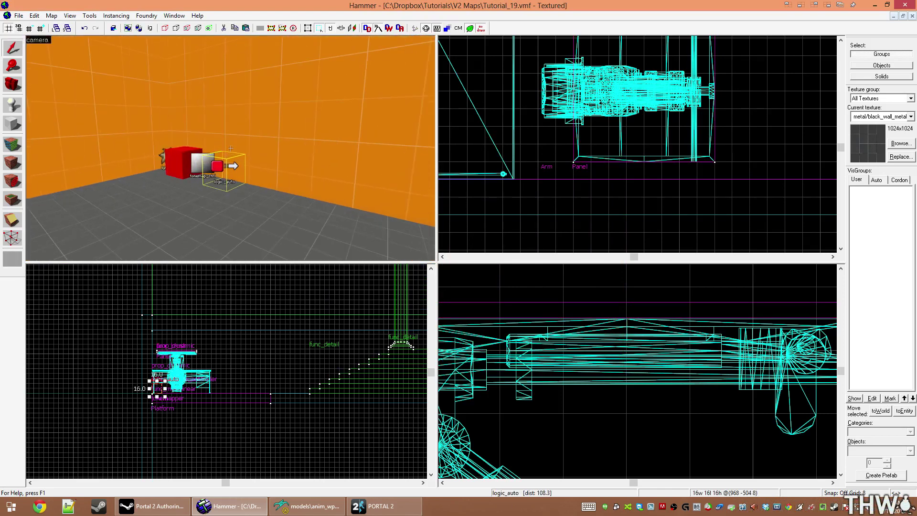
key(alt+Return)
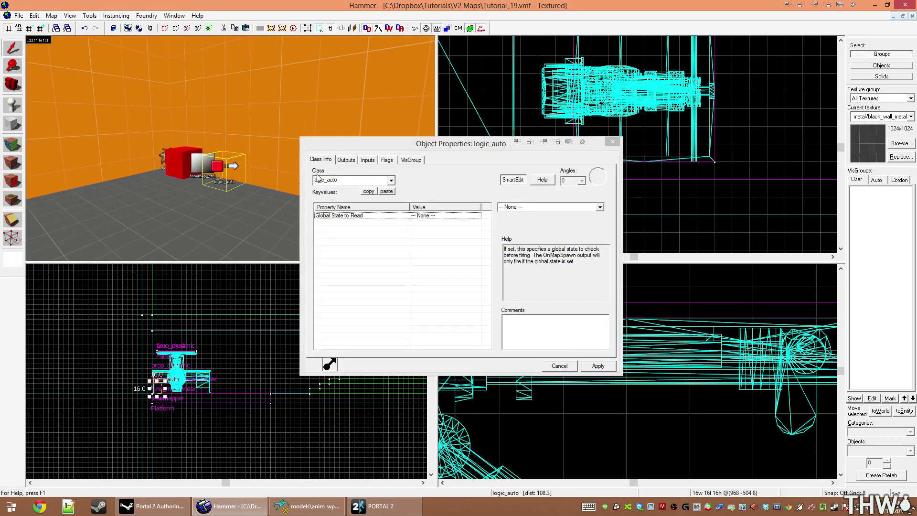
click(346, 160)
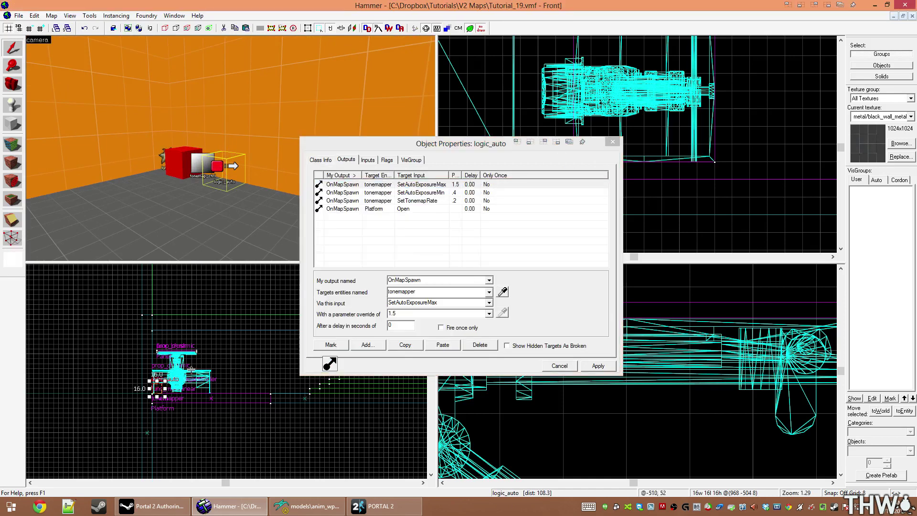
click(367, 345)
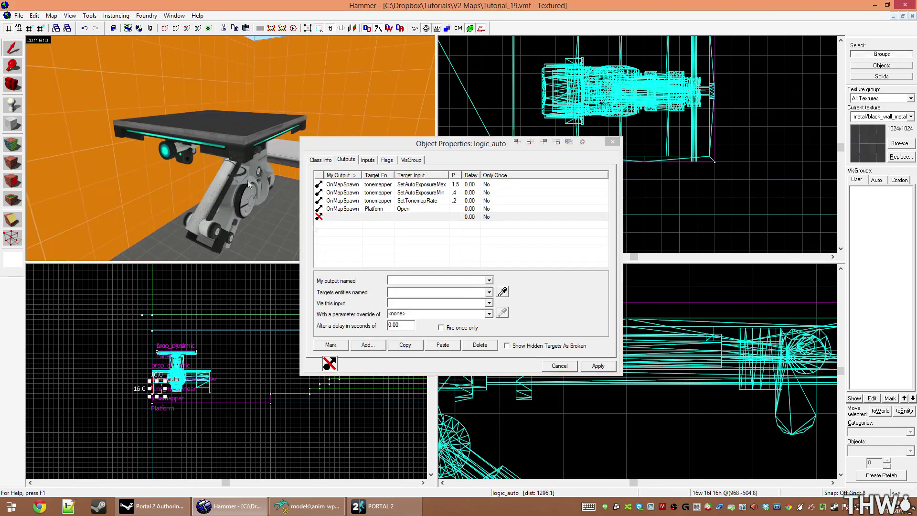
Step: Target the Panel brush with the new logic_auto output and fire it on OnMapSpawn
click(503, 292)
click(233, 128)
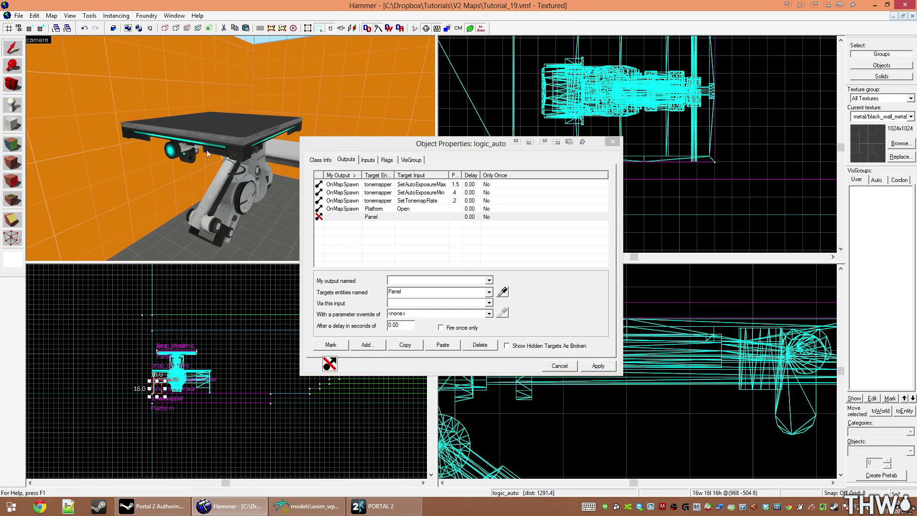
click(489, 280)
click(416, 291)
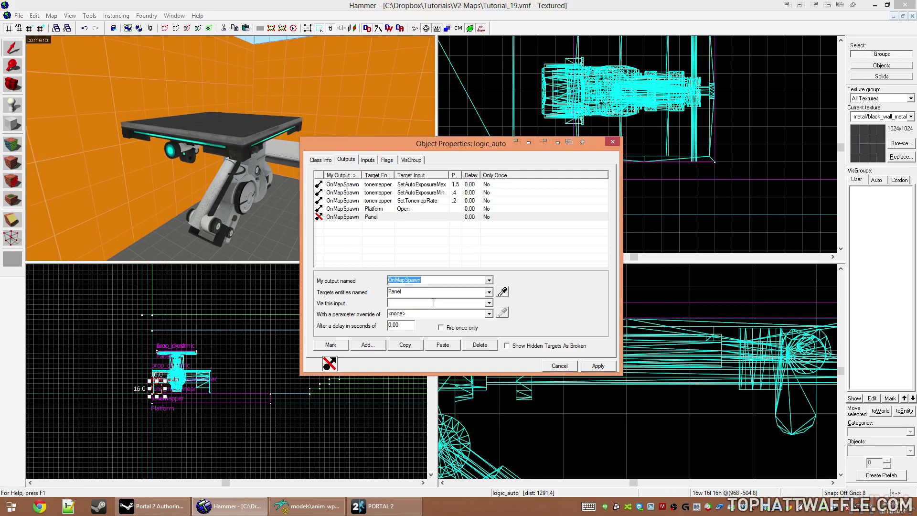
Step: Set the output's input to SetParentAttachmentMaintainOffset with the parameter override panel_attach
click(416, 303)
click(487, 303)
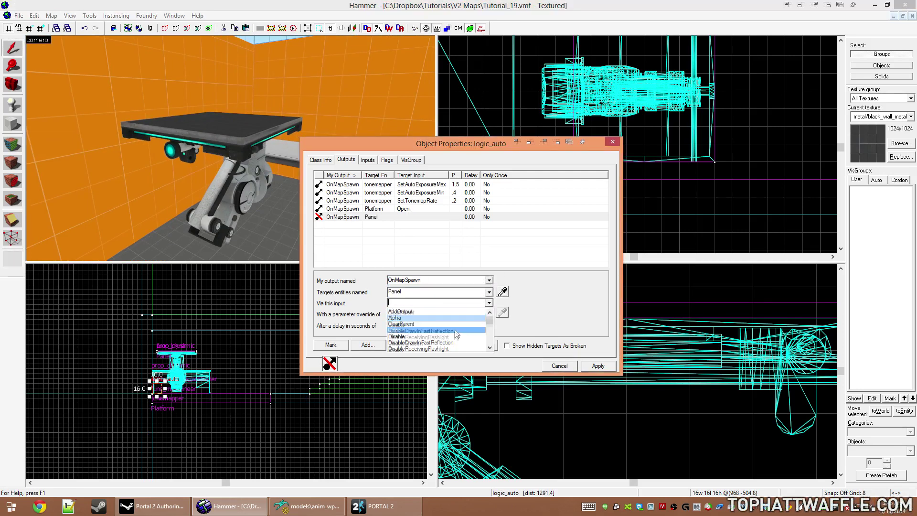
scroll(454, 337, down, 6)
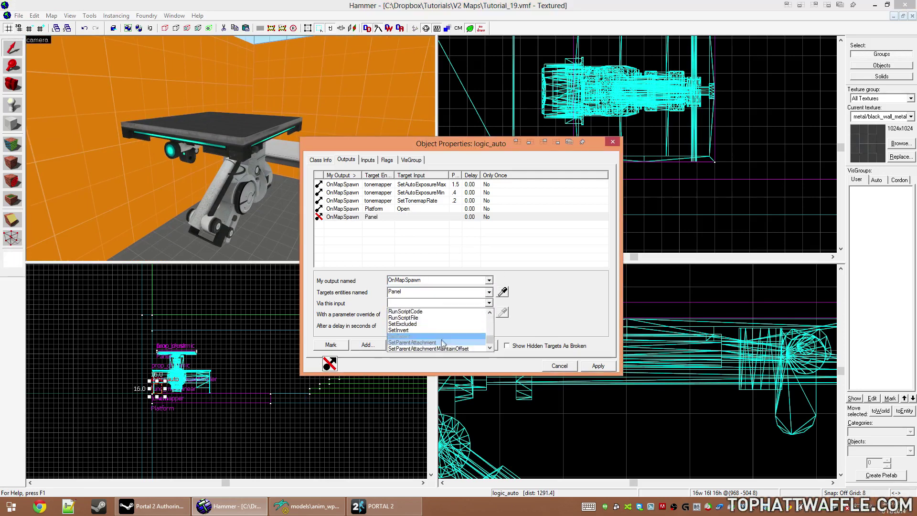
click(414, 349)
click(412, 312)
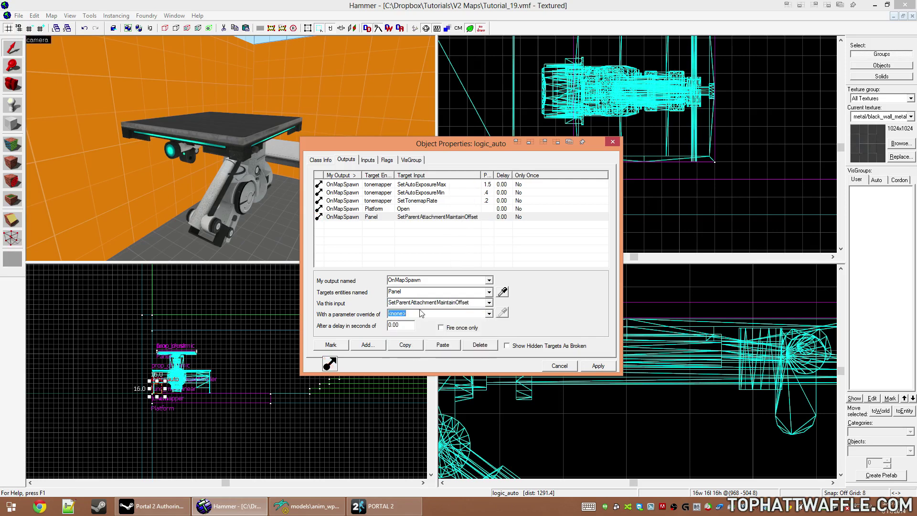
text(panel)
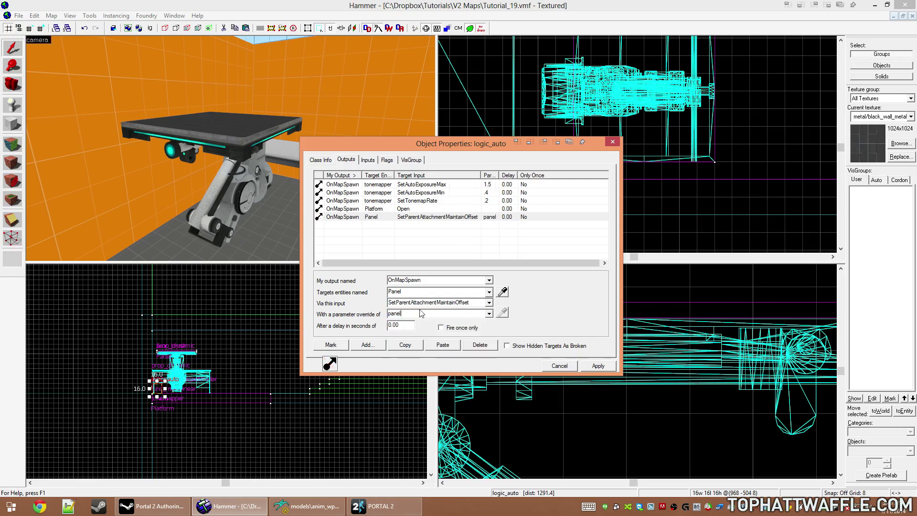
text(_attachj)
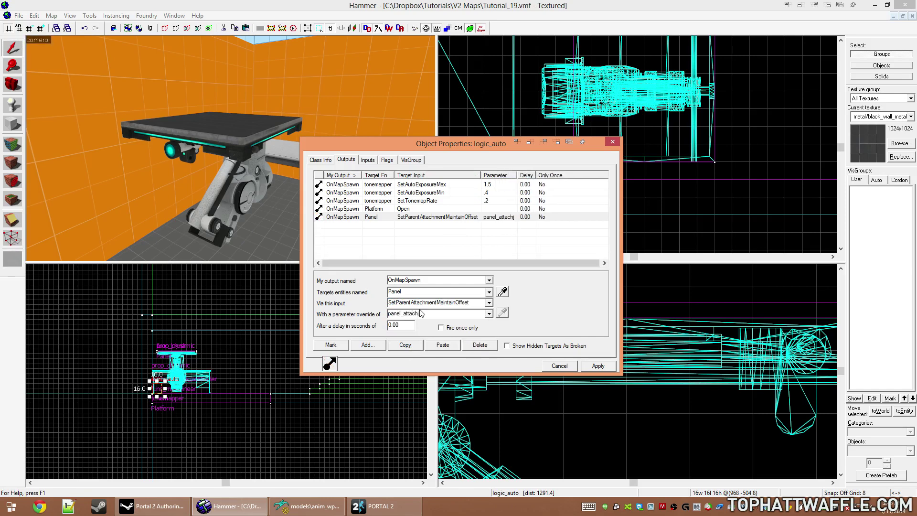
key(BackSpace)
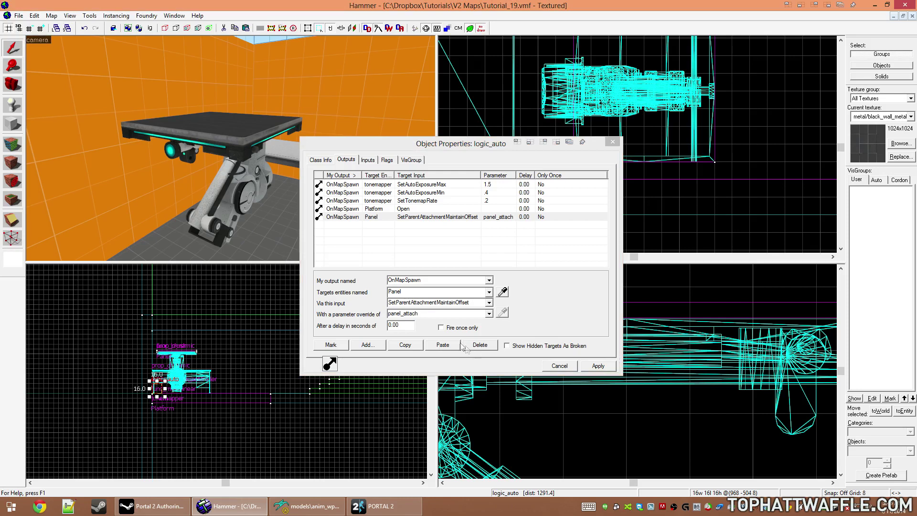
double_click(425, 304)
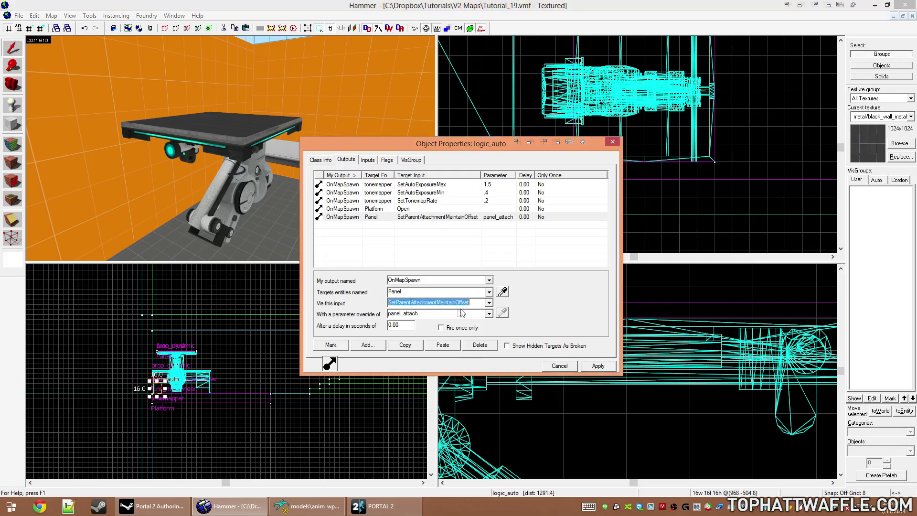
click(437, 304)
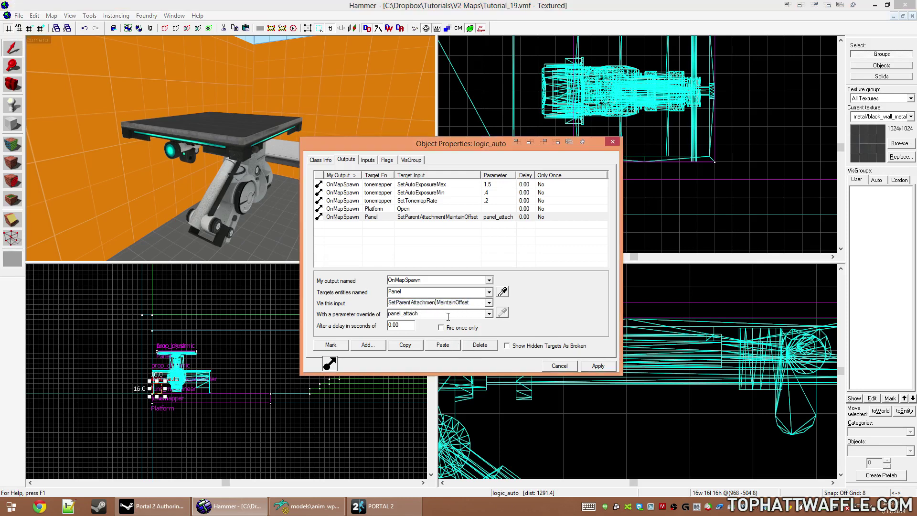
click(239, 148)
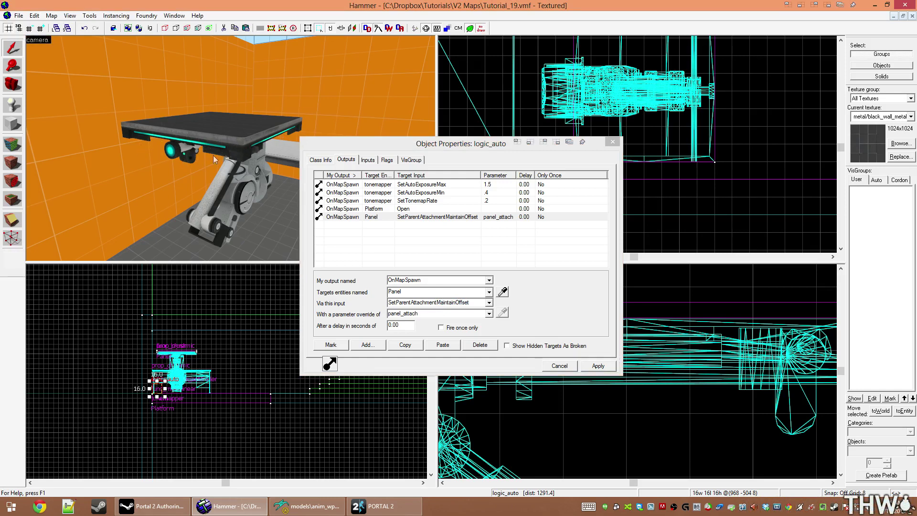
click(488, 303)
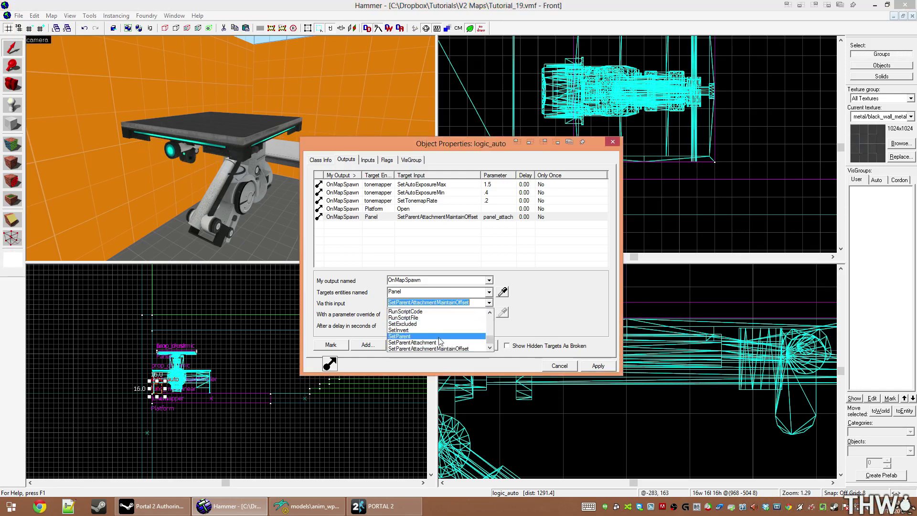
click(454, 257)
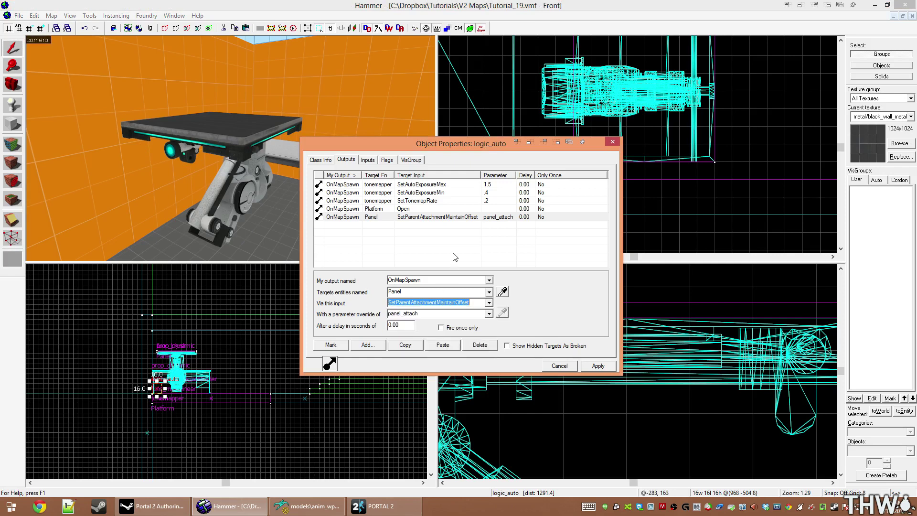
Step: Apply the new output to the logic_auto entity and close its properties
click(598, 382)
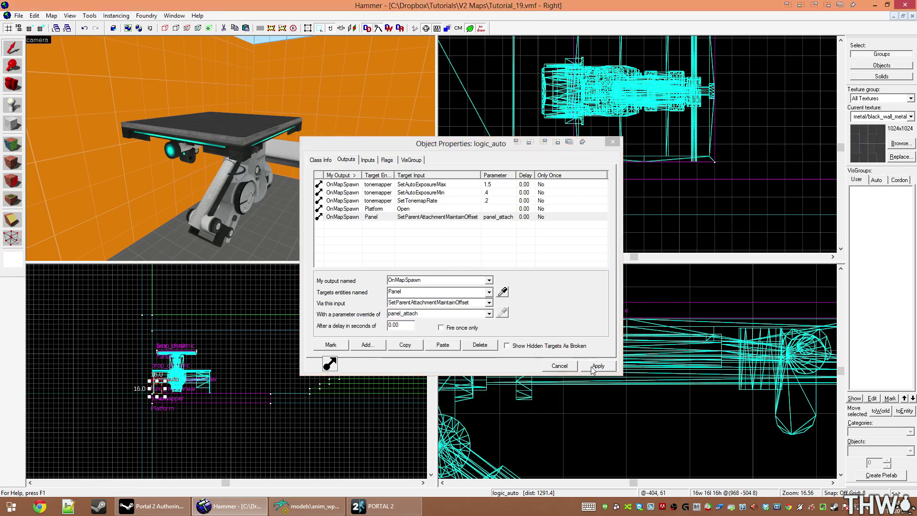
click(599, 366)
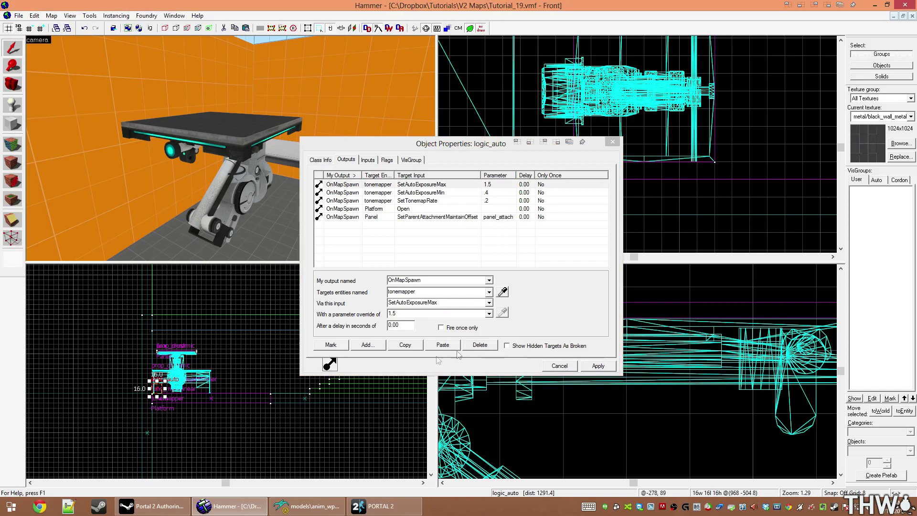
click(568, 366)
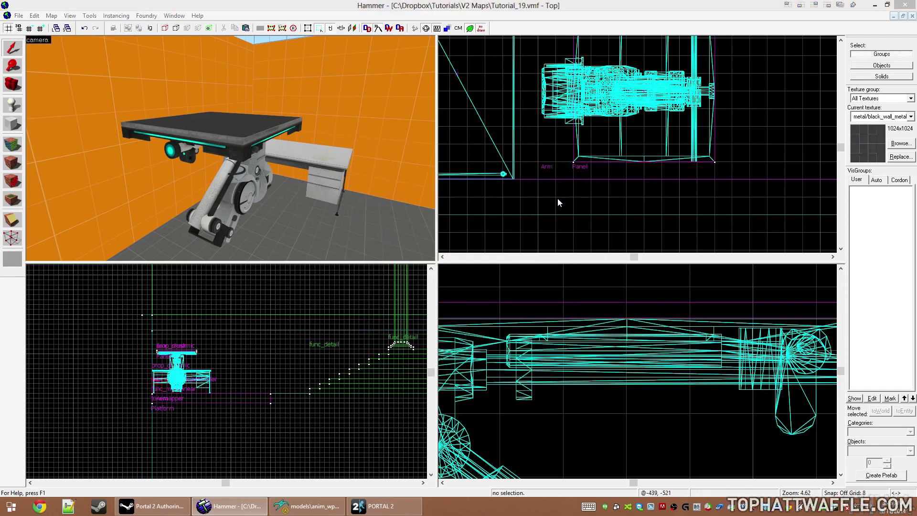
Step: Compile and run the map in Portal 2, and move around to view the arm and its panel
key(F9)
key(Return)
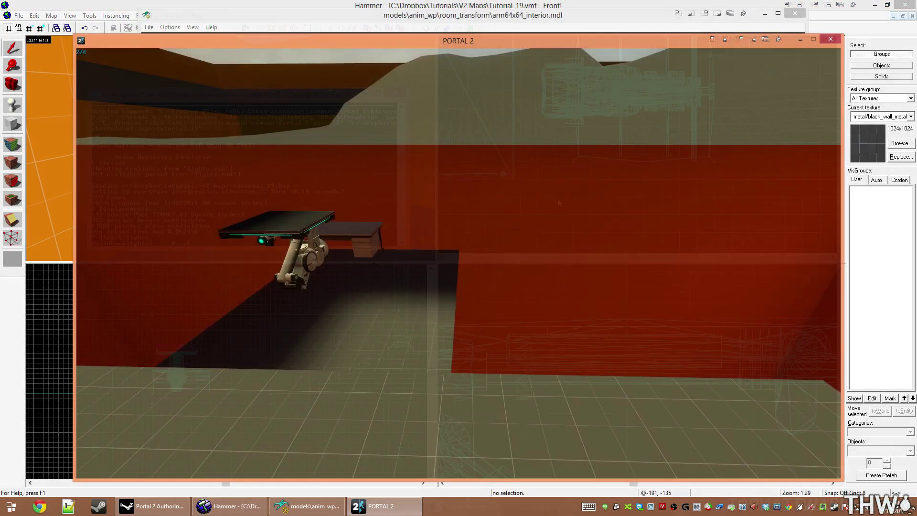
key(a)
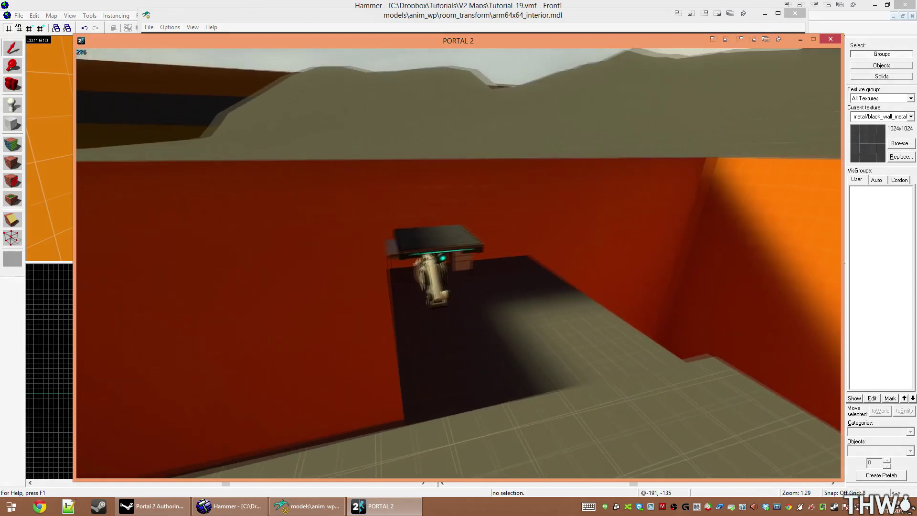
key(a)
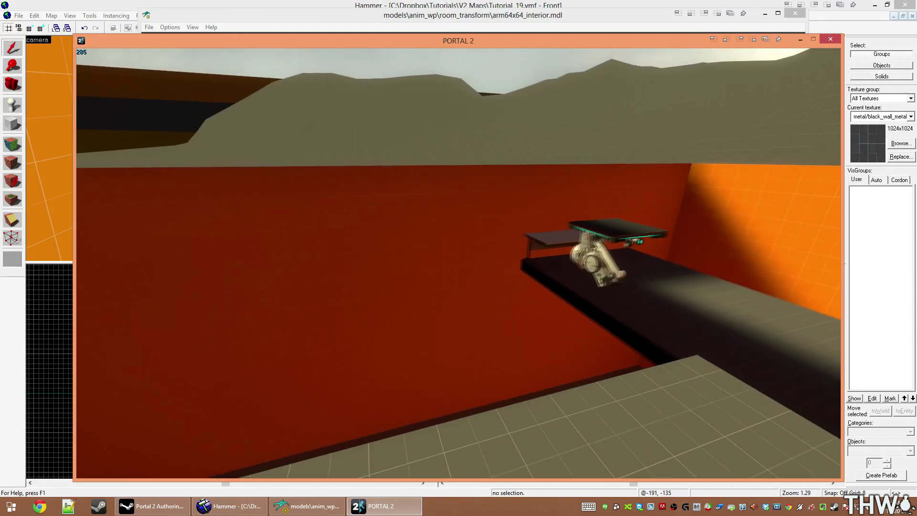
key(a)
key(d)
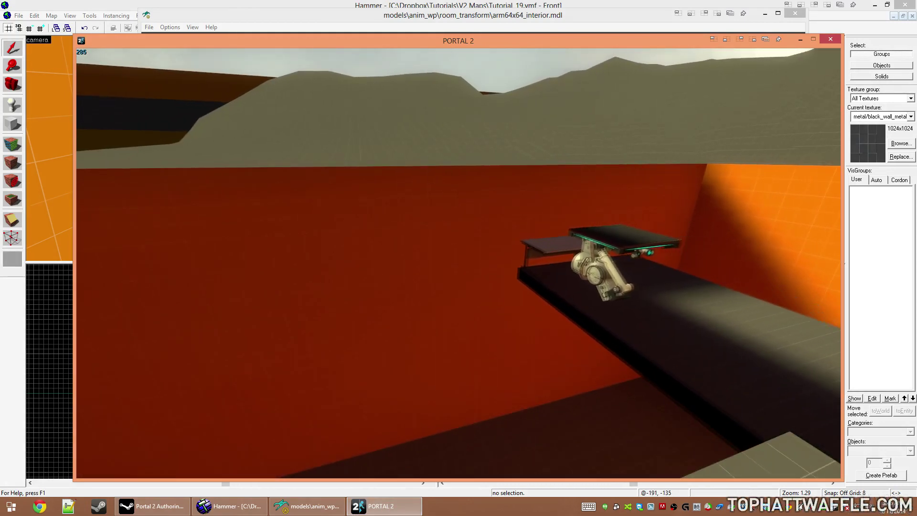
Step: Run the console command ent_fire arm setdefaultanimation testanim and return to the game
key(grave)
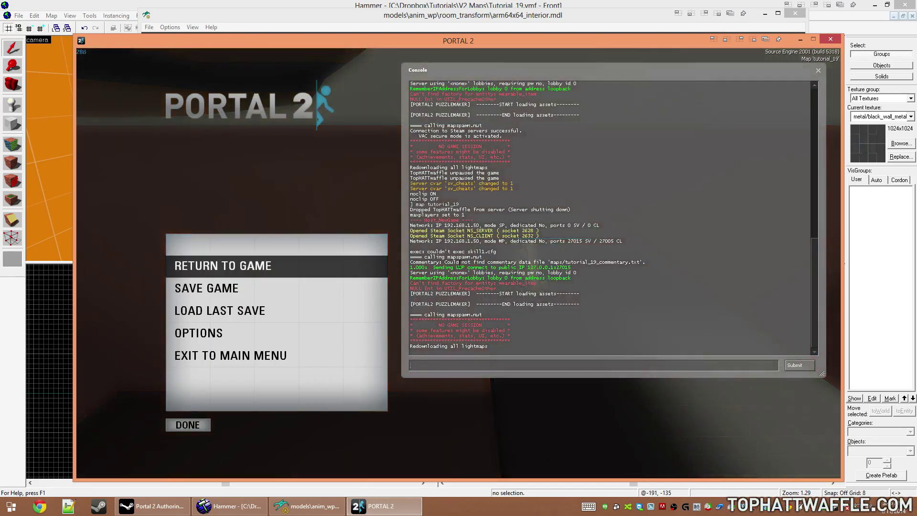
text(ent_fire )
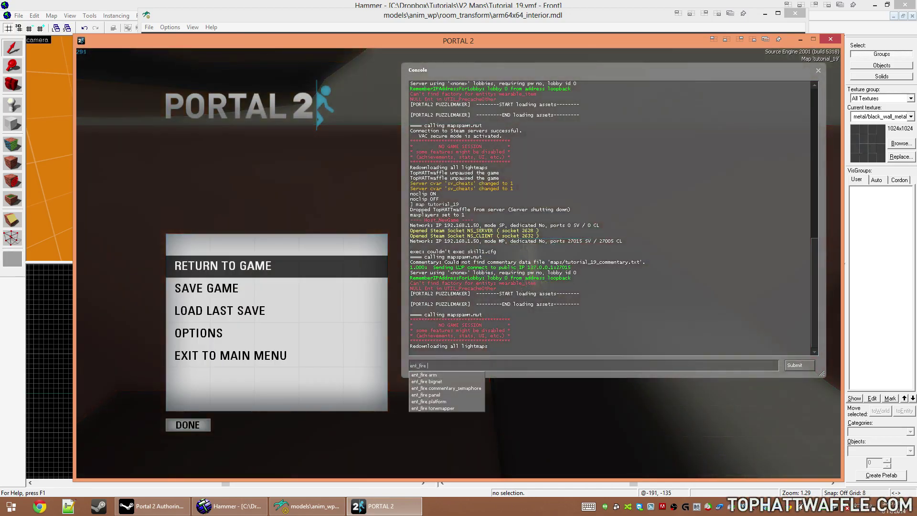
text(arm se)
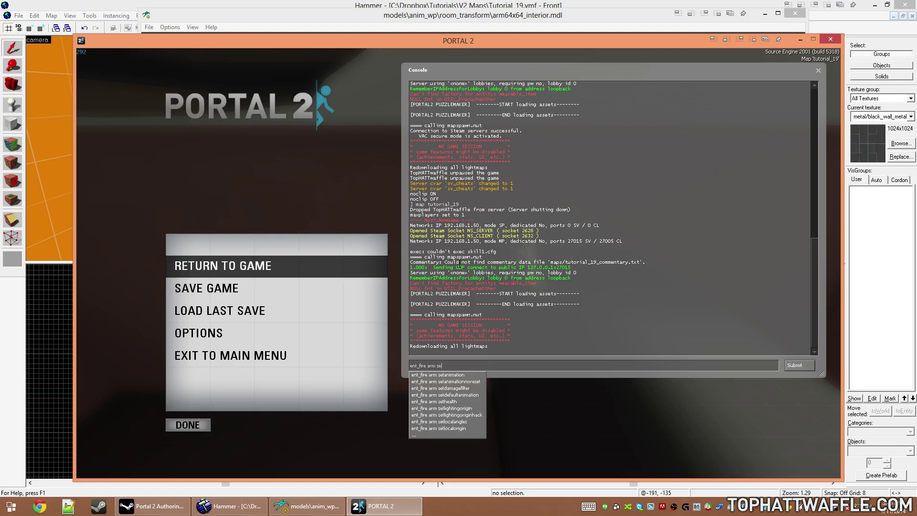
text(tdefaultanimation testanim)
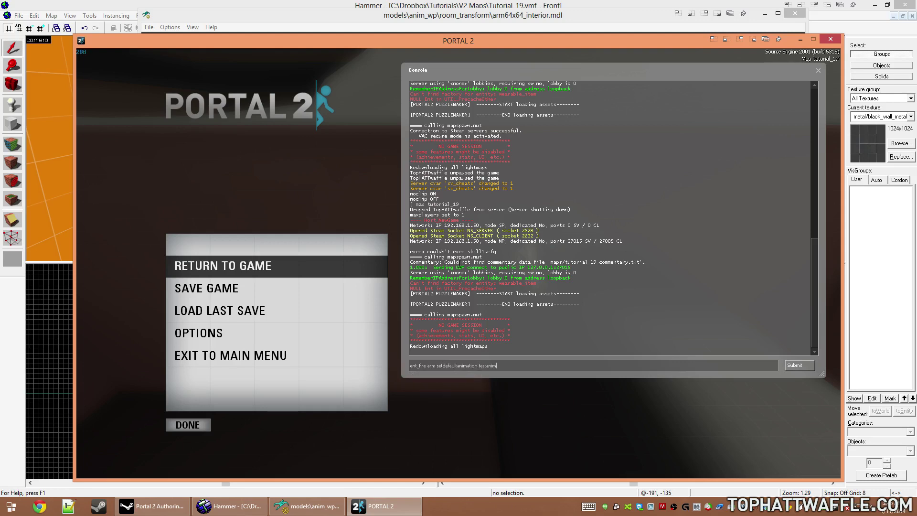
key(Return)
key(Escape)
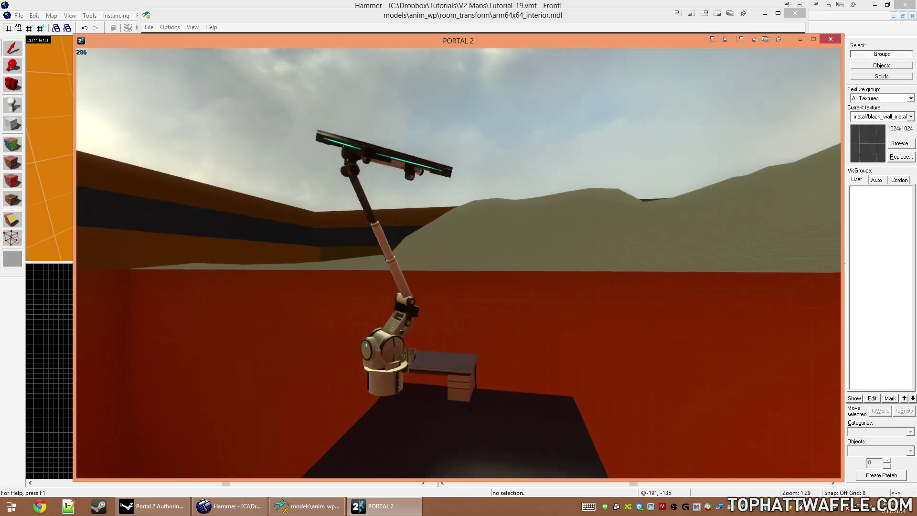
Step: Move around the robotic arm in the game and examine how its attached panel follows the animation
key(d)
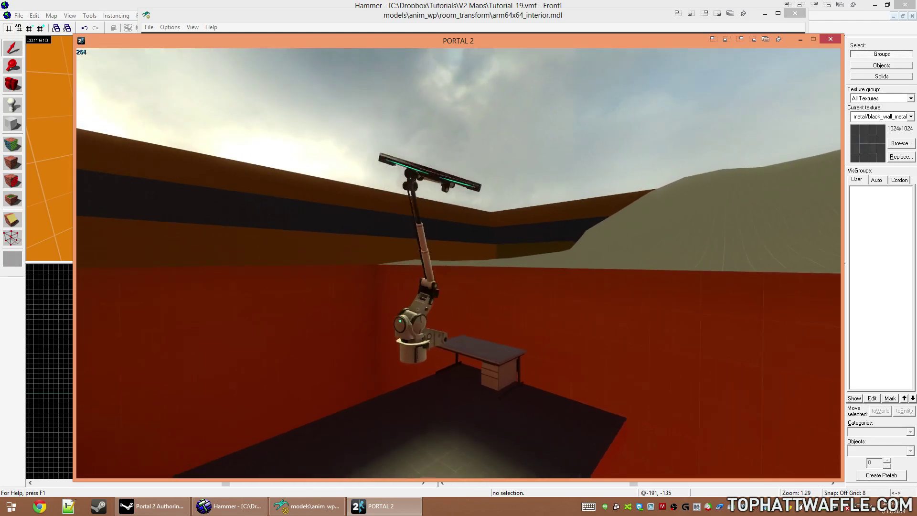
key(s)
key(d)
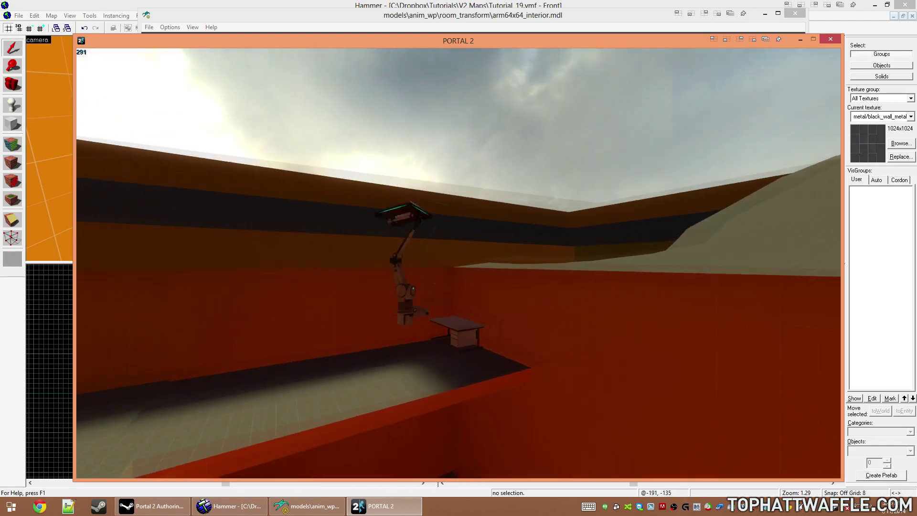
key(a)
key(w)
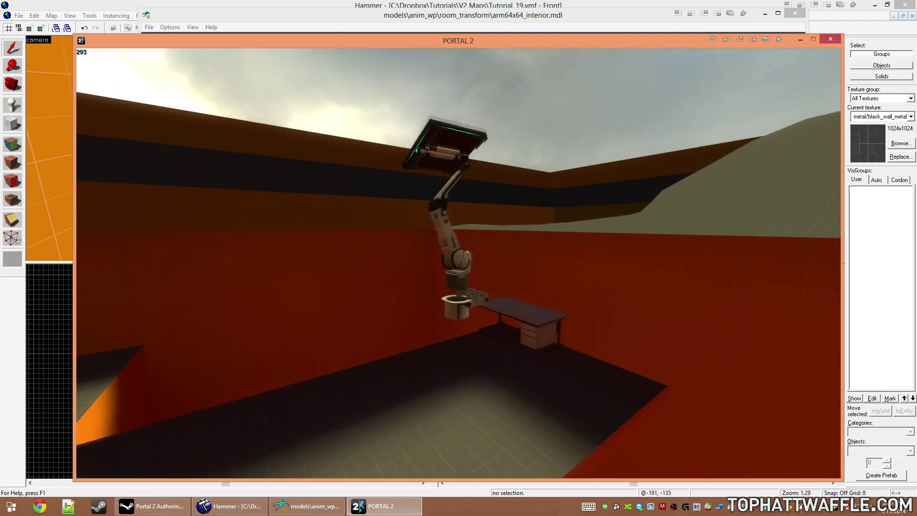
key(a)
key(w)
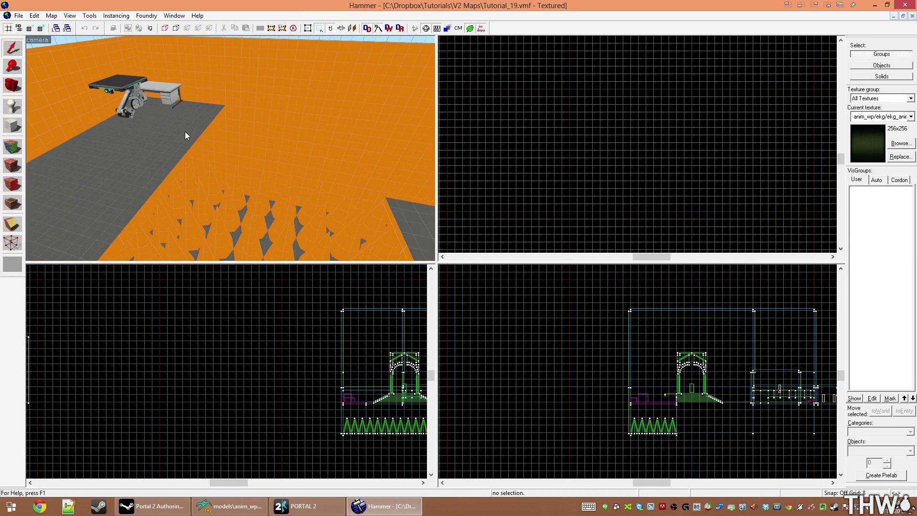
Step: In Hammer, place a new entity on the floor in front of the robotic arm and change its class to prop_dynamic
key(w)
key(a)
key(z)
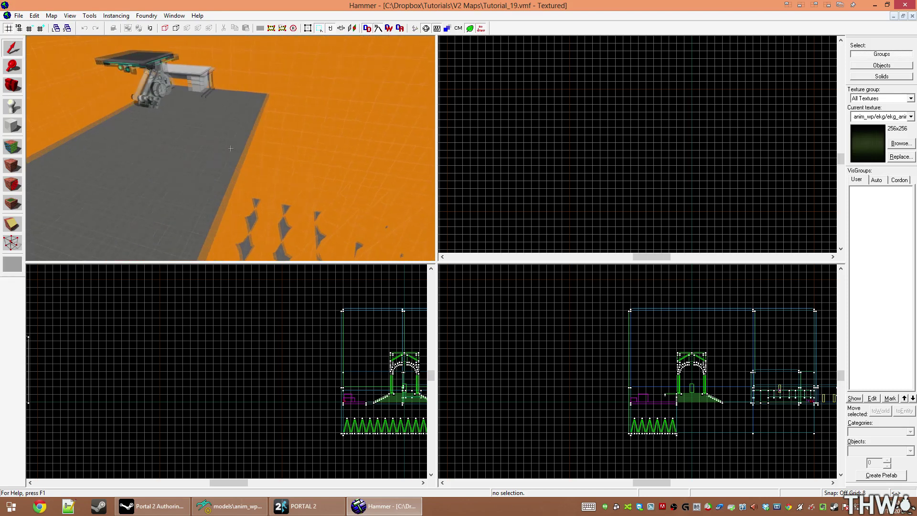
key(z)
key(shift+e)
click(203, 154)
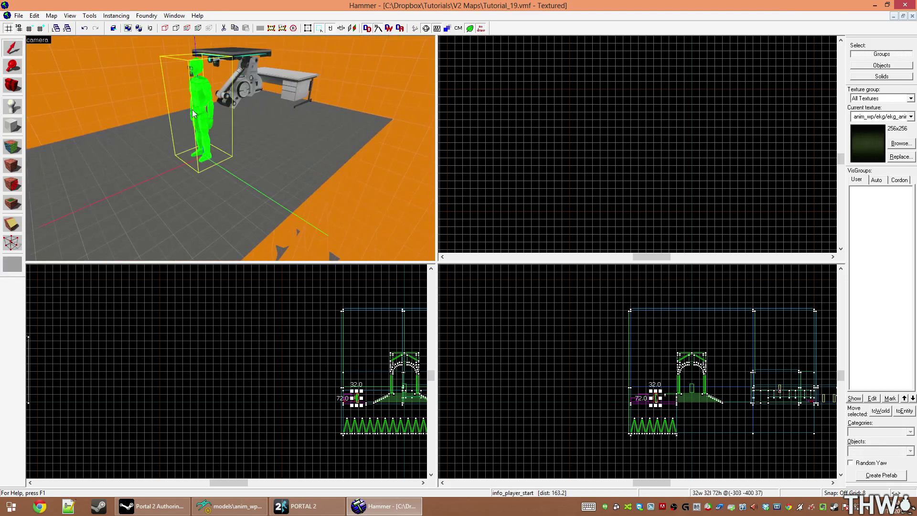
key(alt+Return)
text(prop_d)
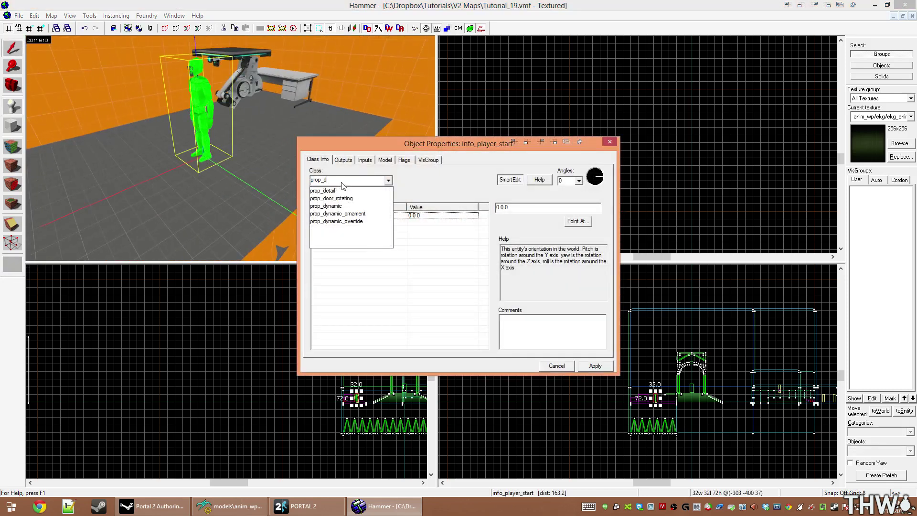
click(336, 204)
Step: Filter the models for turrets and assign npcs\turret\turret.mdl as the new prop's world model
double_click(328, 270)
text(turr)
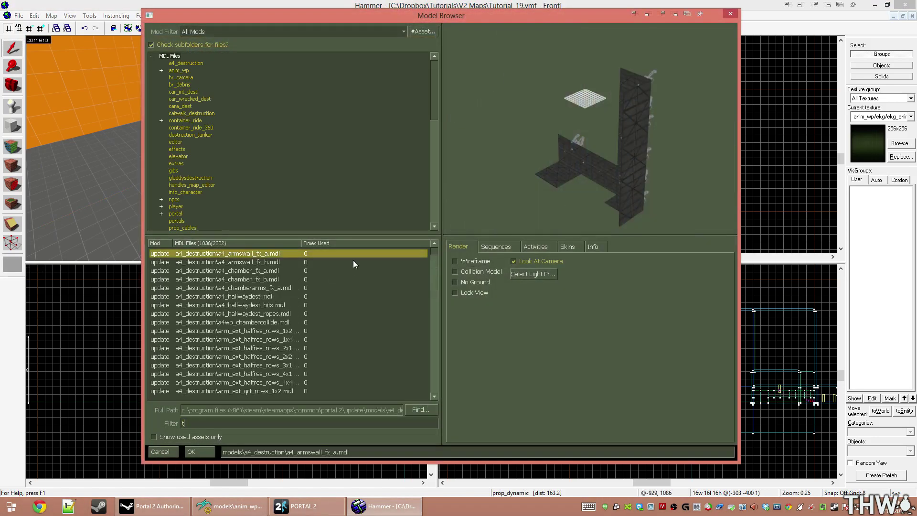
click(285, 255)
key(Down)
key(Down)
key(Down)
key(Down)
key(Down)
key(Down)
key(Down)
key(Down)
key(Down)
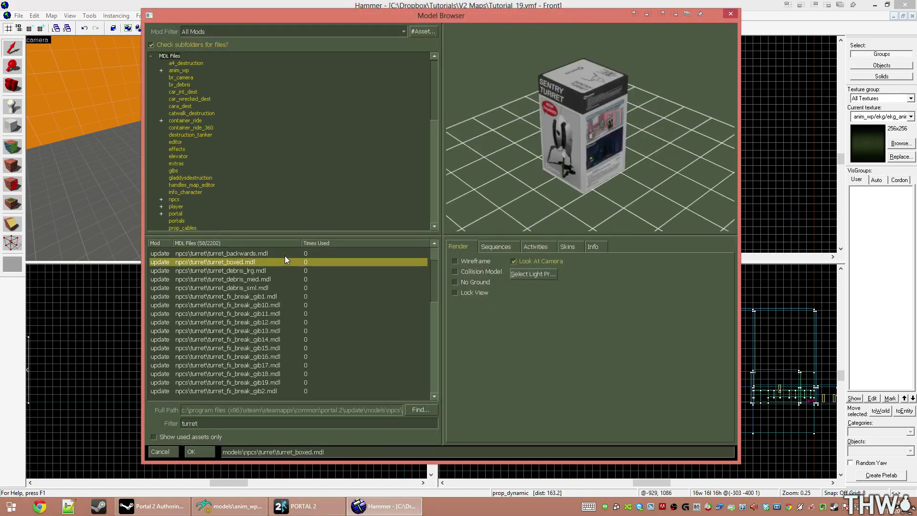
key(Up)
key(Up)
key(Up)
key(Up)
key(Up)
key(Down)
key(Down)
key(Down)
key(Down)
key(Down)
key(Down)
key(Down)
key(Down)
key(Down)
key(Down)
key(Down)
key(Down)
key(Down)
key(Down)
key(Down)
key(Up)
key(Up)
key(Up)
key(Up)
key(Up)
key(Up)
key(Up)
key(Up)
key(Up)
key(Up)
key(Up)
key(Up)
key(Up)
key(Up)
key(Up)
key(Up)
key(Up)
key(Up)
key(Up)
key(Up)
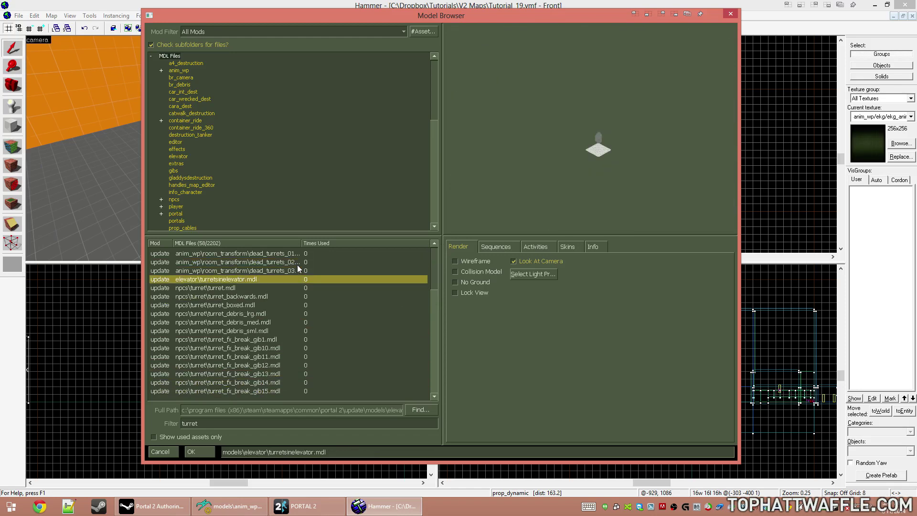
click(300, 287)
drag(616, 177, 580, 178)
key(Return)
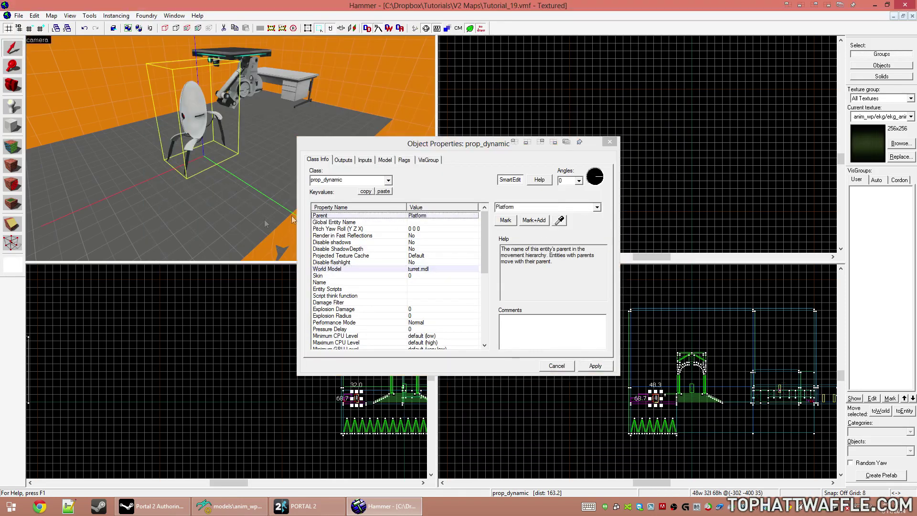
Step: Name the turret prop Turret and apply the name
click(330, 283)
text(T)
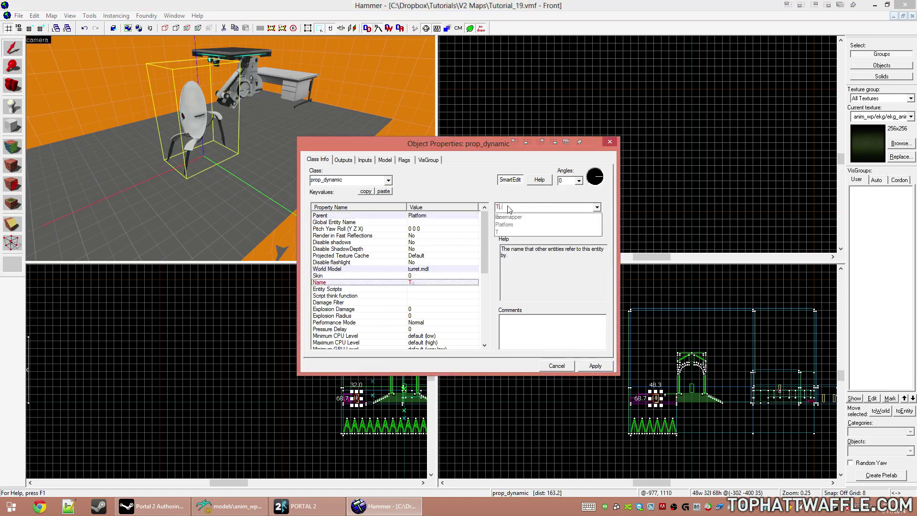
text(urret)
key(Return)
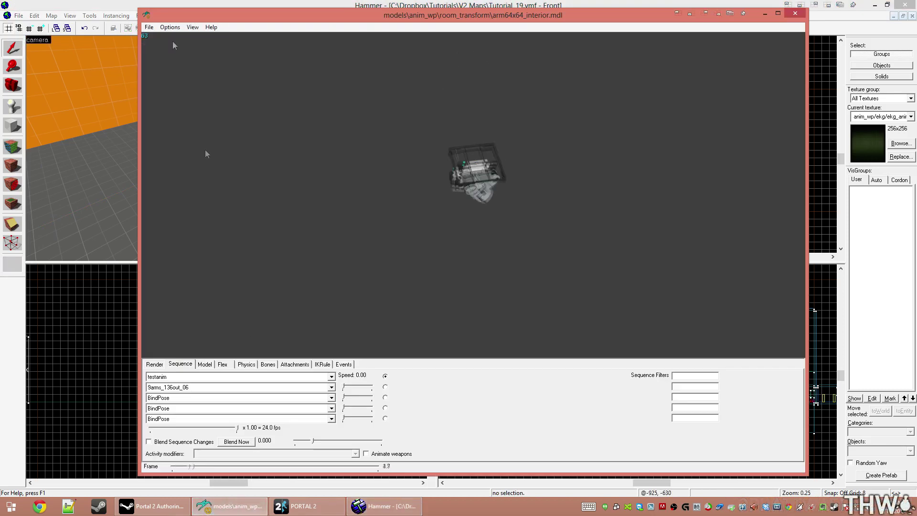
Step: In the model viewer, load models\npcs\turret\turret.mdl and preview its fire sequence up close
click(149, 27)
mouse_move(205, 125)
click(374, 134)
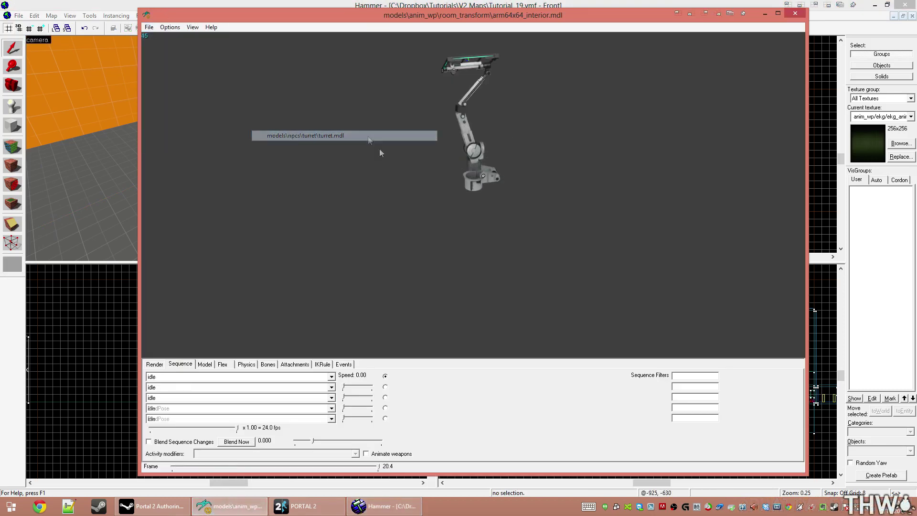
scroll(439, 167, up, 5)
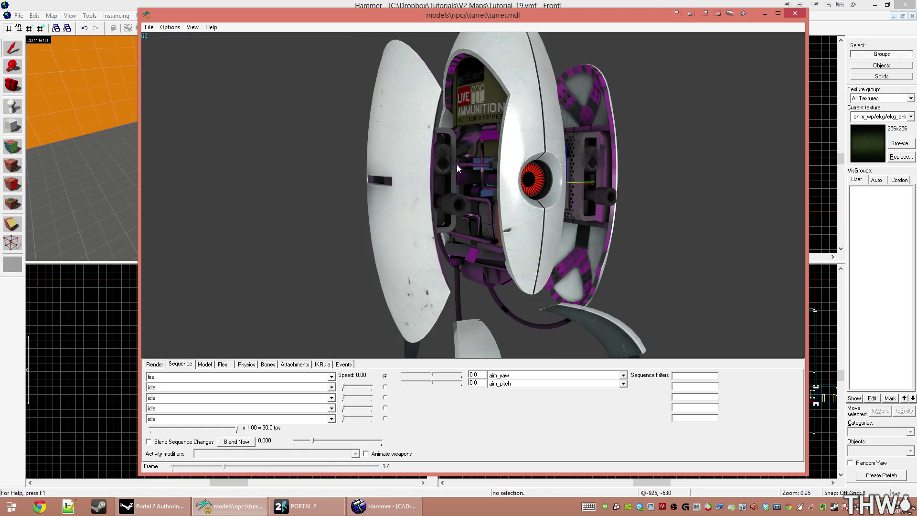
Step: Select the turret model's LFT_Gun1_Muzzle attachment and examine its position on the gun
click(296, 365)
key(Down)
key(Down)
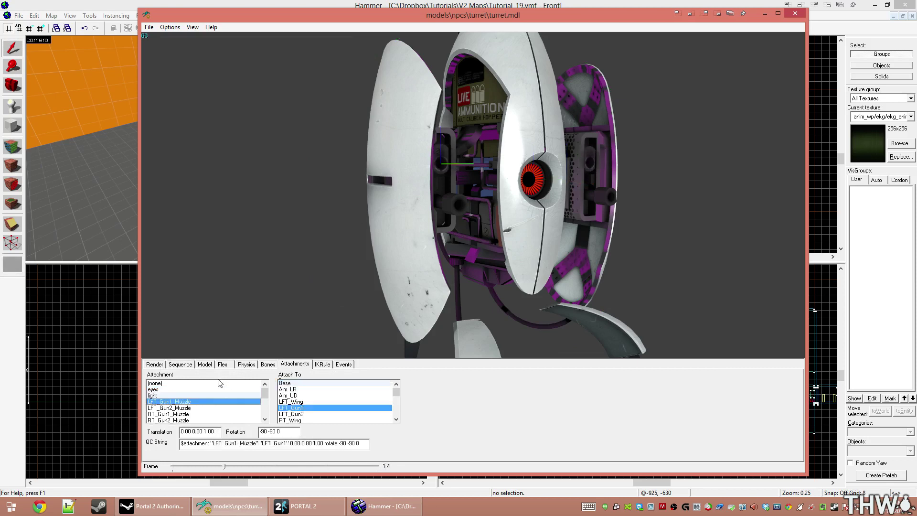
click(210, 402)
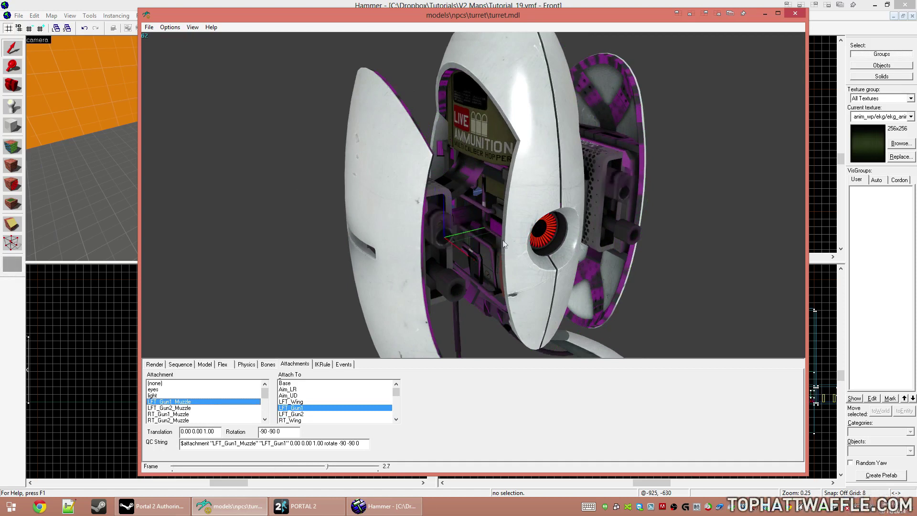
drag(916, 138, 551, 137)
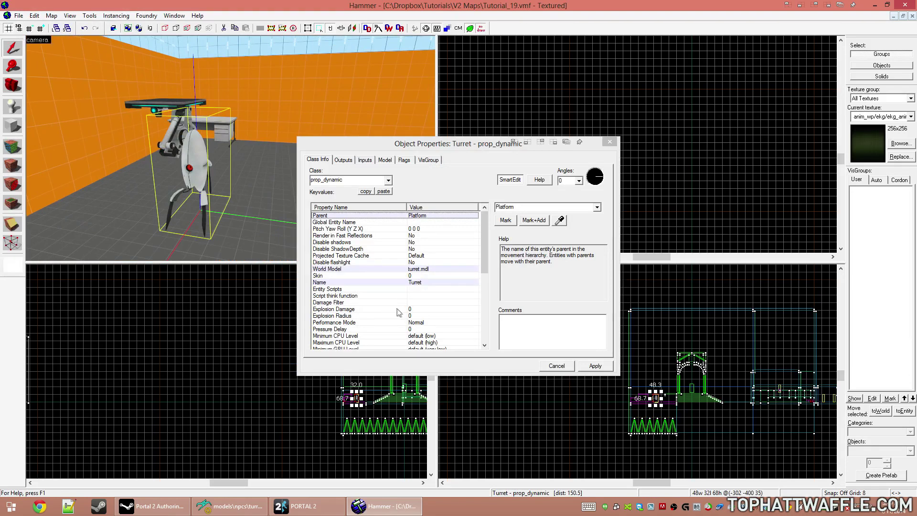
Step: In Hammer, set the Turret prop's default animation to fire, apply it and close the properties
click(396, 309)
scroll(363, 320, down, 7)
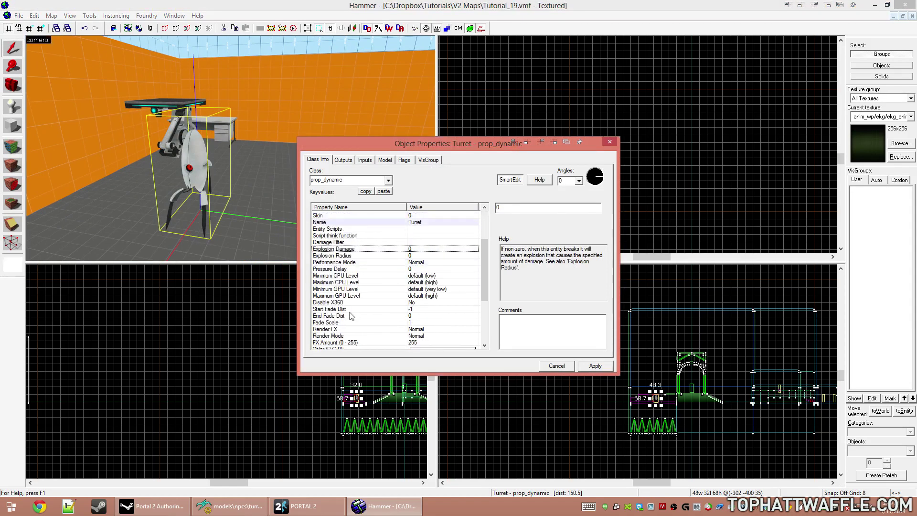
click(525, 210)
text(fire)
key(Return)
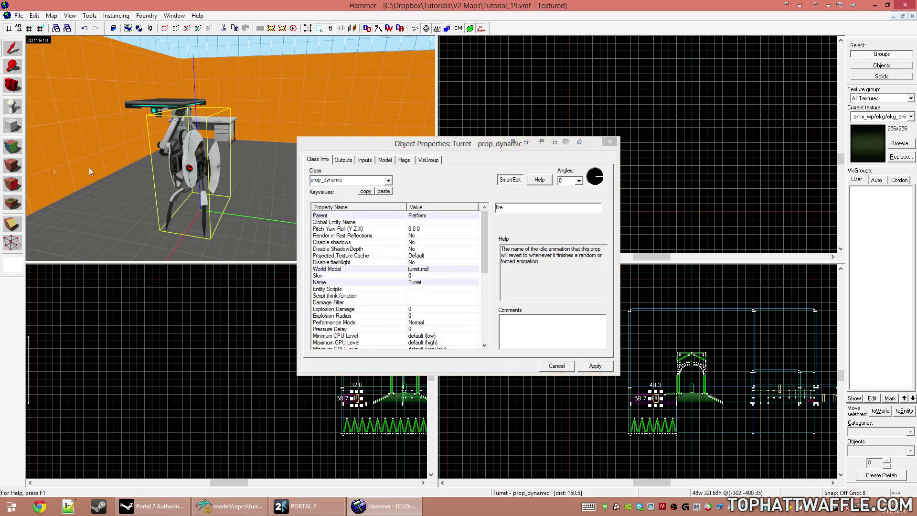
key(z)
key(w)
key(z)
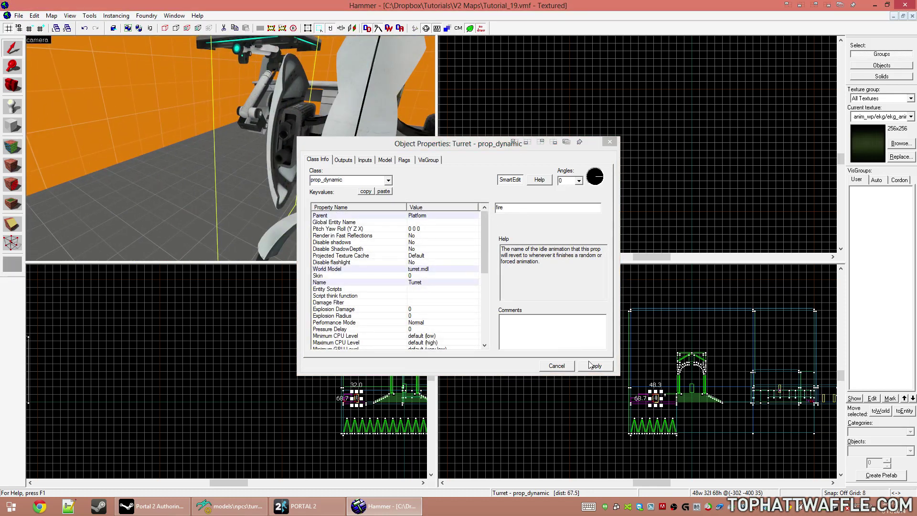
click(590, 365)
click(555, 365)
key(Escape)
Step: Place another entity on the floor beside the turret and change its class to prop_dynamic
key(z)
key(s)
key(z)
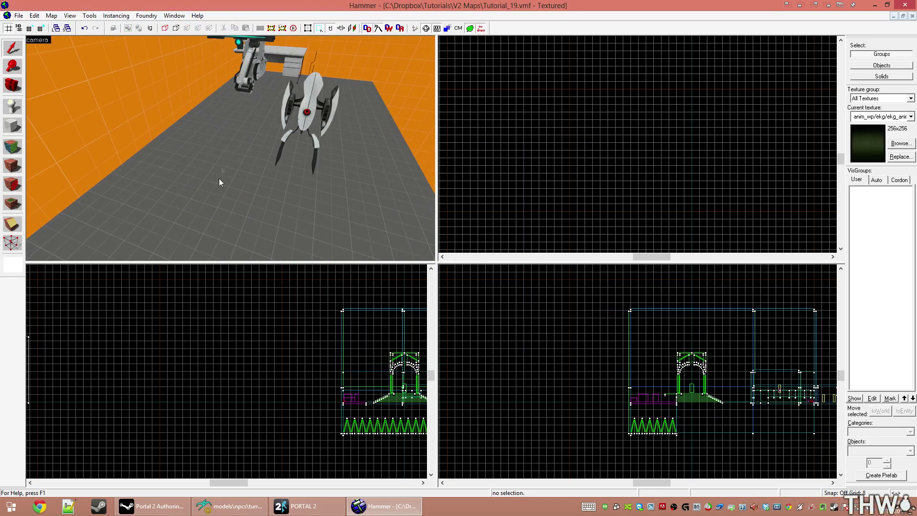
click(220, 182)
key(alt+Return)
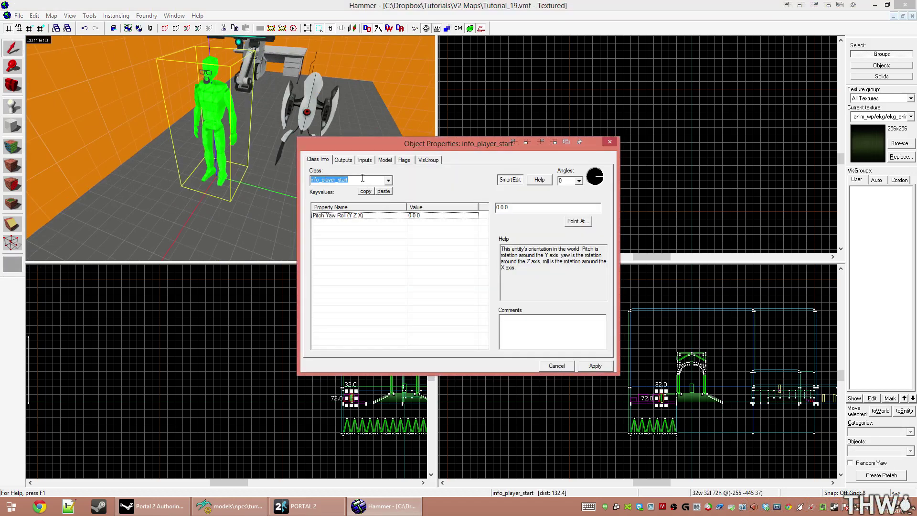
text(prop)
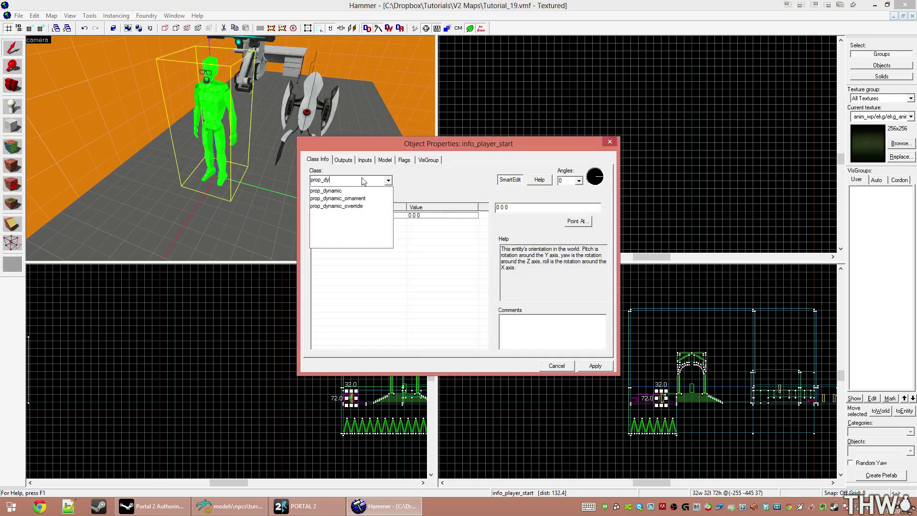
text(_dy)
key(Return)
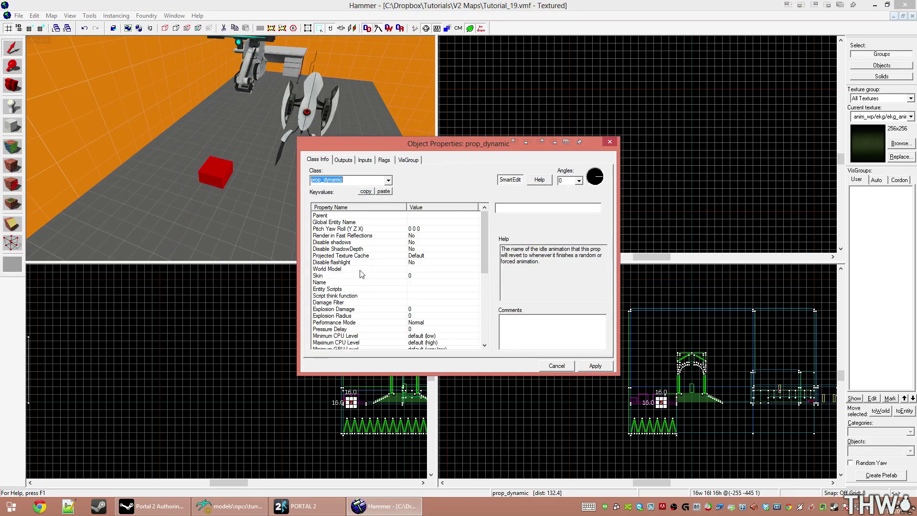
Step: Open the model browser for the new prop's world model and look through the models matching light
double_click(361, 269)
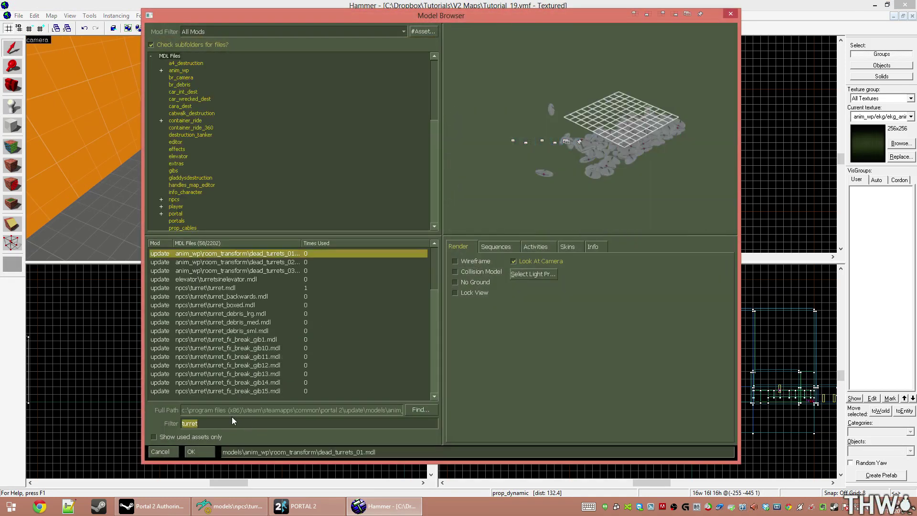
text(light)
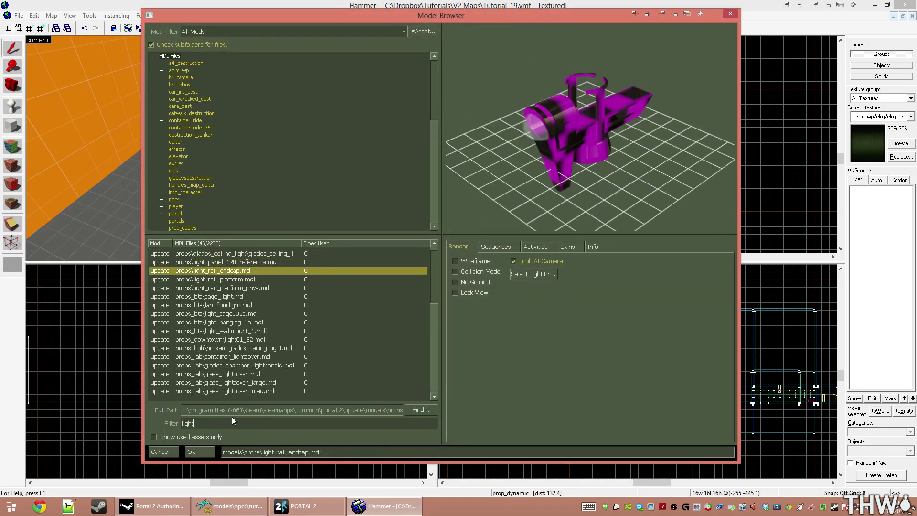
key(Down)
key(Down)
key(Down)
key(Down)
key(Down)
key(Down)
key(Down)
key(Down)
key(Down)
key(Down)
key(Down)
key(Down)
key(Down)
key(Down)
key(Down)
key(Down)
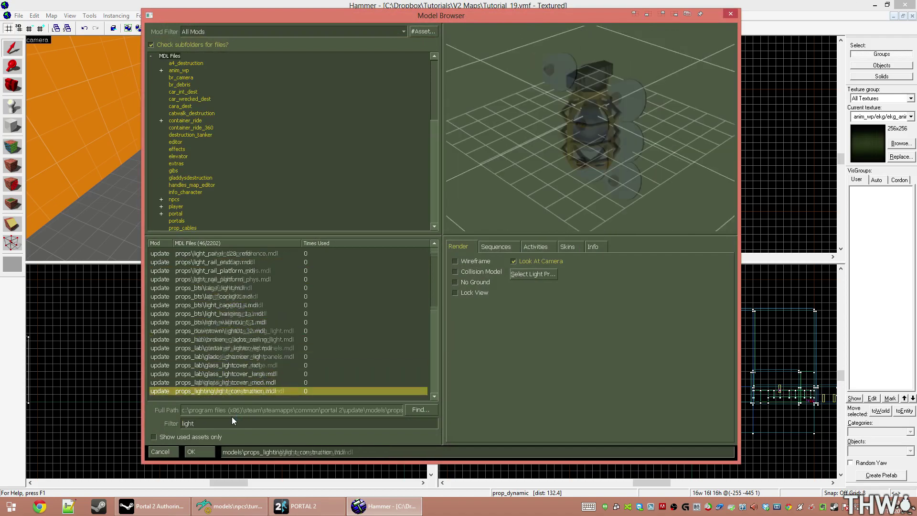
key(Down)
key(Down)
key(Down)
key(Down)
key(Down)
key(Down)
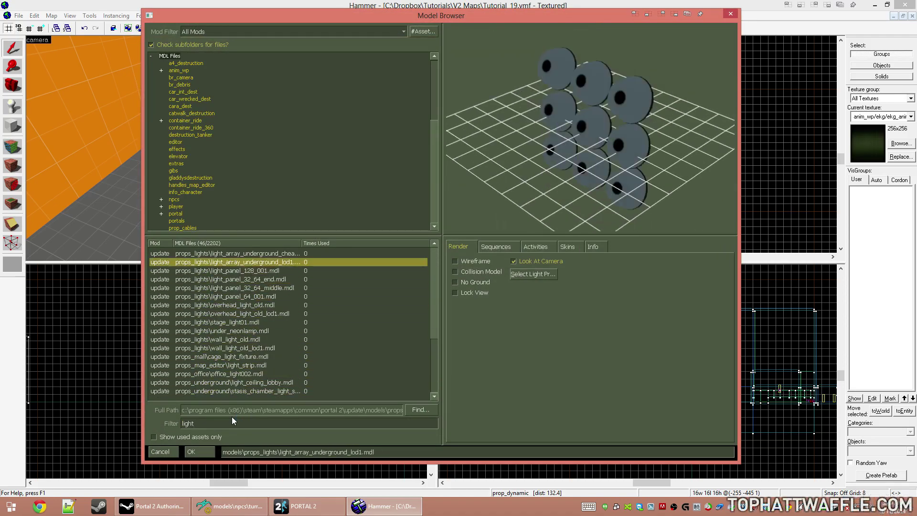
key(Up)
key(Up)
key(Up)
key(Up)
key(Up)
key(Up)
key(Up)
key(Up)
key(Up)
key(Up)
key(Up)
key(Up)
key(Up)
key(Up)
key(Up)
key(Up)
key(Up)
key(Up)
key(Up)
key(Up)
Step: Filter the models by lamp and set the prop's world model to props_office\office_lamp_1970.mdl
drag(199, 423, 136, 430)
text(ppmal)
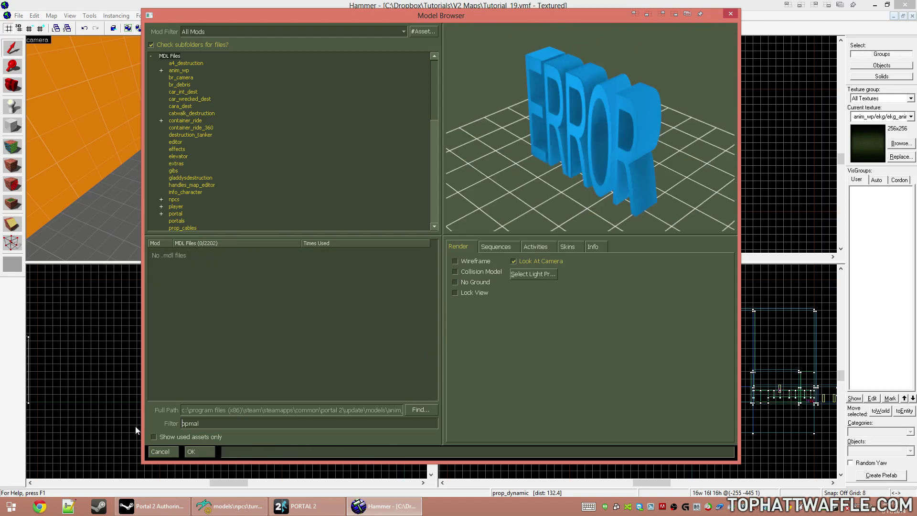
key(Delete)
key(Delete)
key(Delete)
key(Delete)
key(Delete)
text(lamp)
key(Down)
key(Down)
key(Down)
key(Down)
key(Down)
key(Down)
key(Down)
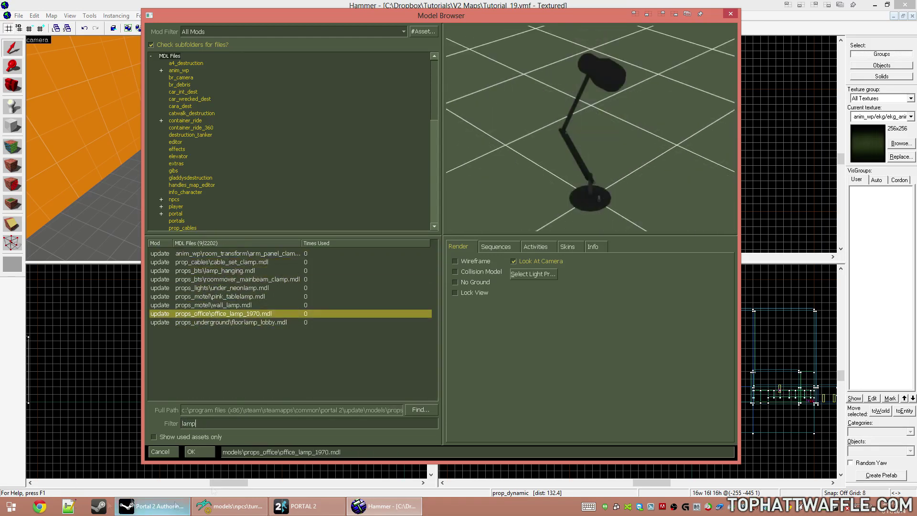
key(Return)
Step: Name the desk lamp prop lamp and pick the Turret prop as its parent
click(342, 282)
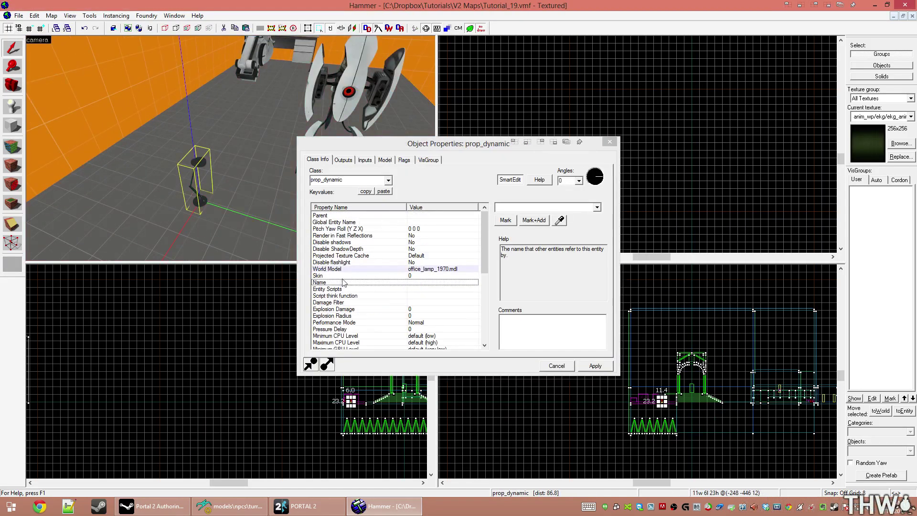
click(523, 206)
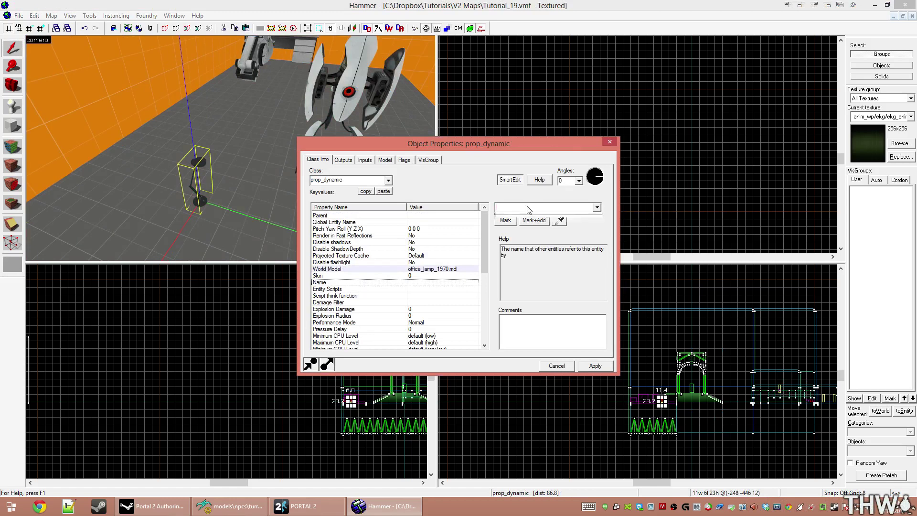
text(lamp)
click(349, 216)
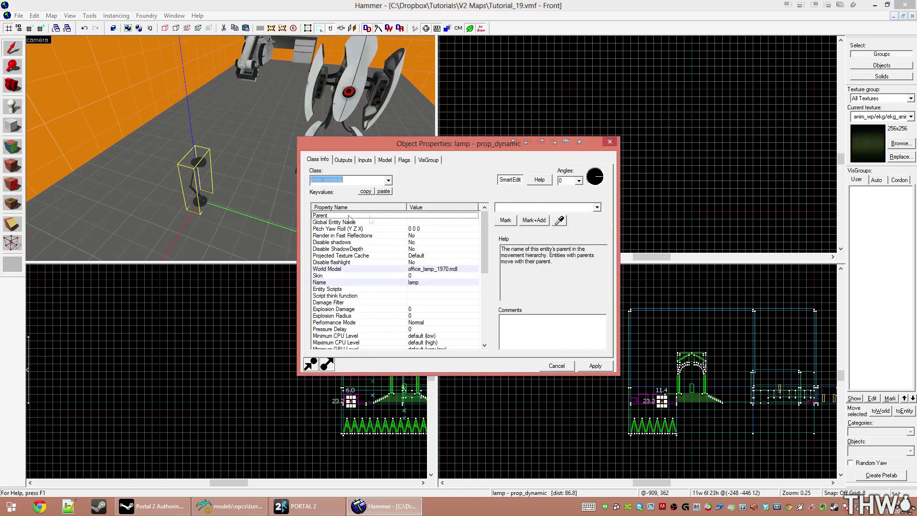
click(556, 220)
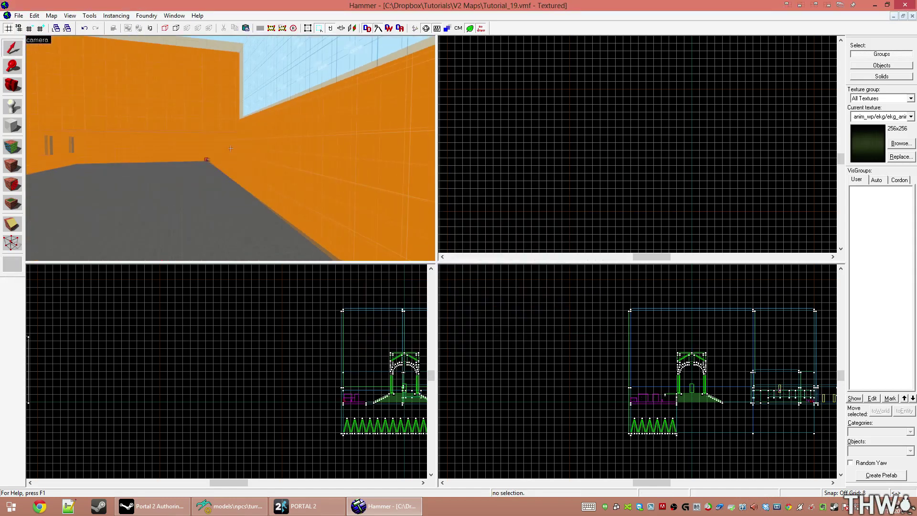
Step: Add an OnMapSpawn output to the logic_auto entity that targets the lamp
key(w)
key(z)
double_click(270, 146)
key(z)
key(w)
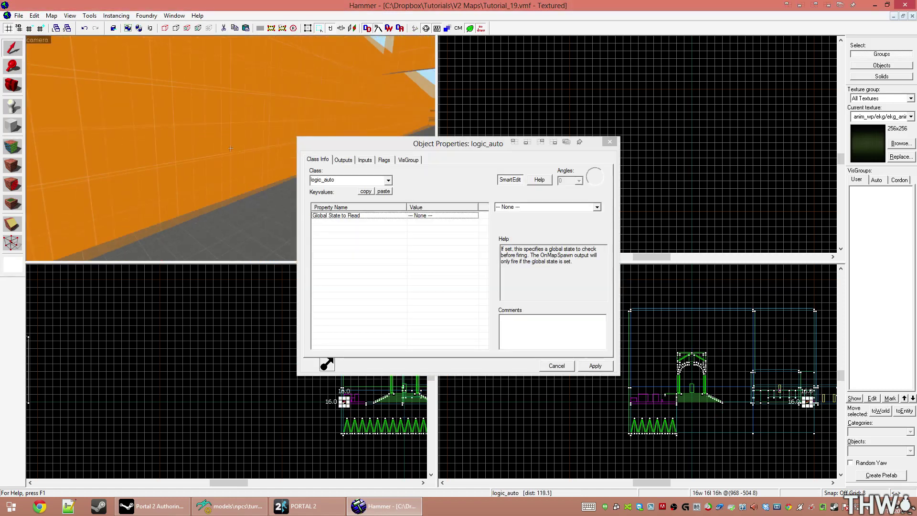
key(z)
click(343, 159)
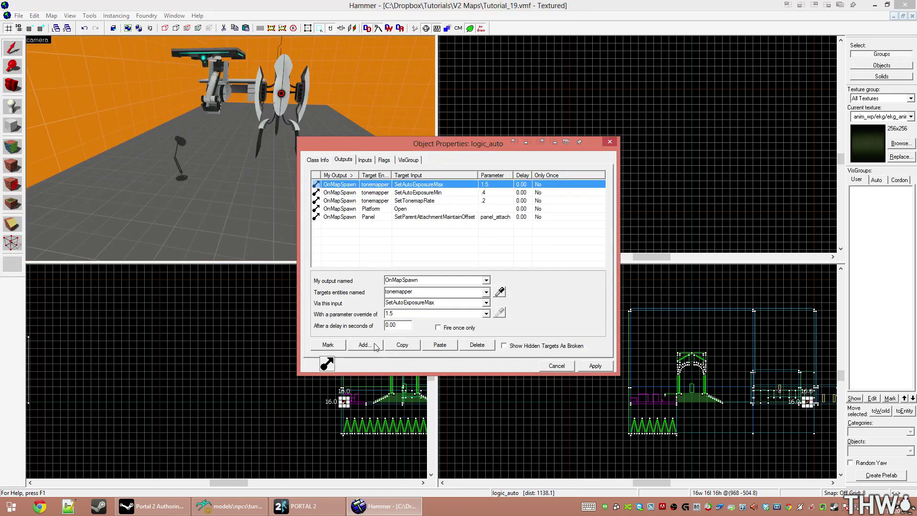
click(364, 344)
click(453, 280)
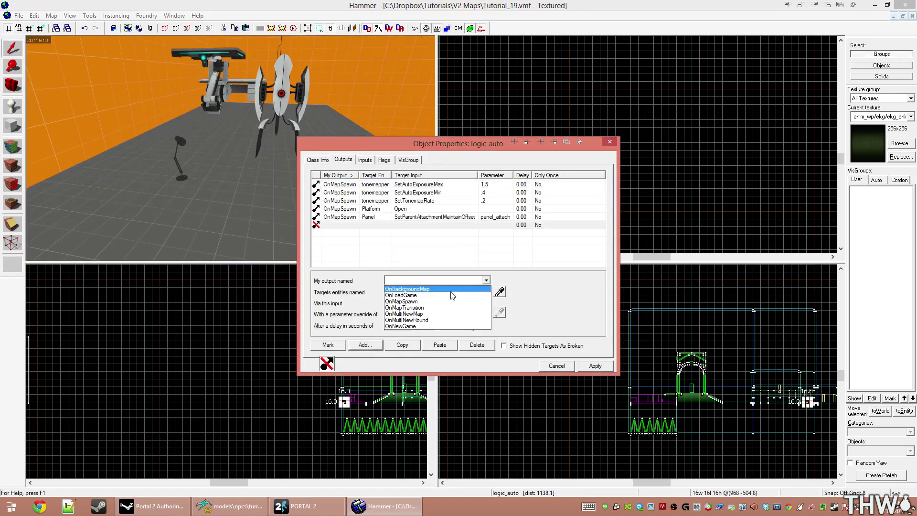
click(499, 292)
Step: Set the lamp output's input to SetParentAttachment with parameter LFT_Gun1_Muzzle, apply it and close the properties
click(426, 303)
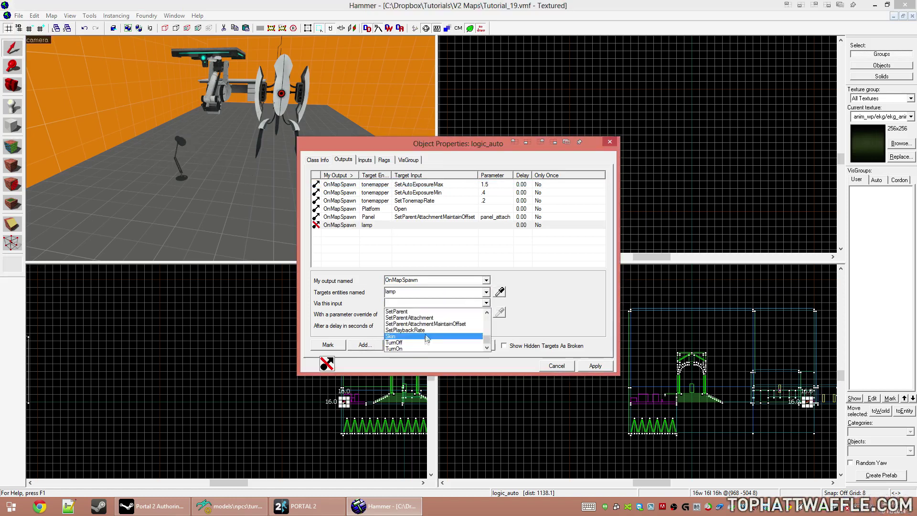
click(426, 318)
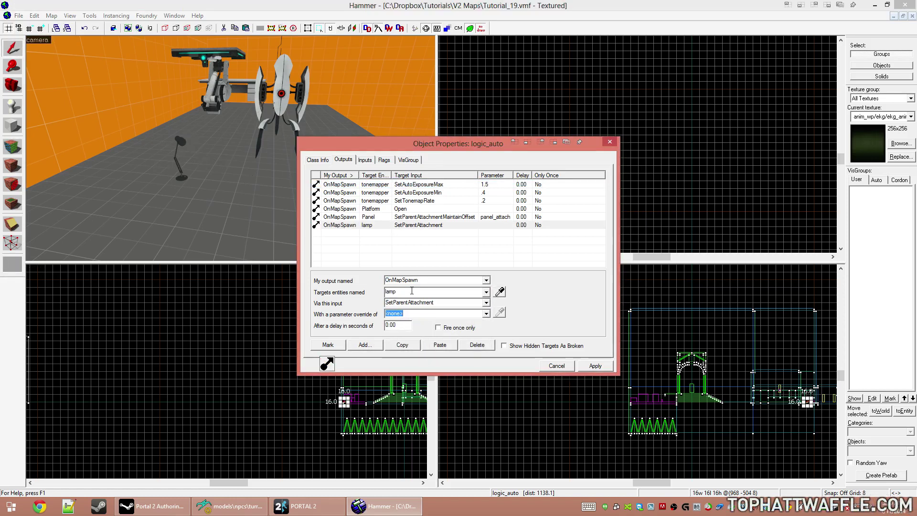
click(414, 313)
text(LFT_Gun1_Muzzle)
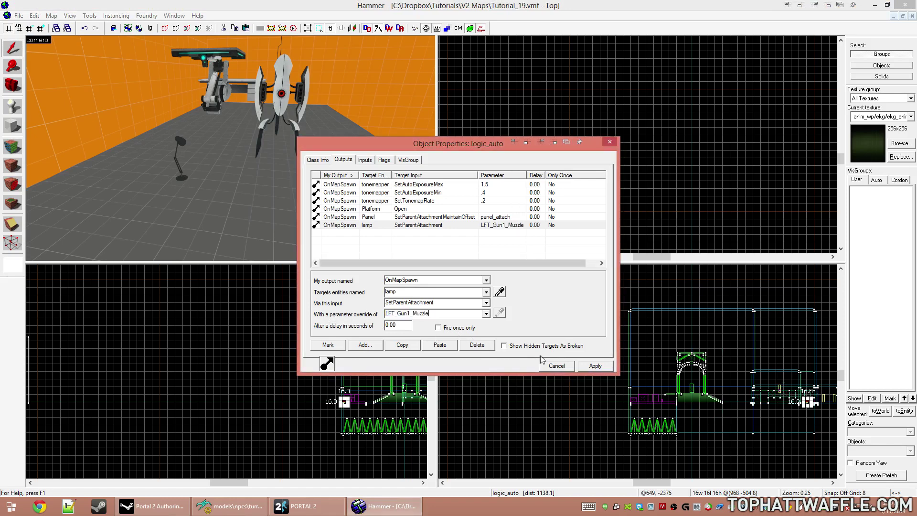
click(584, 366)
click(402, 154)
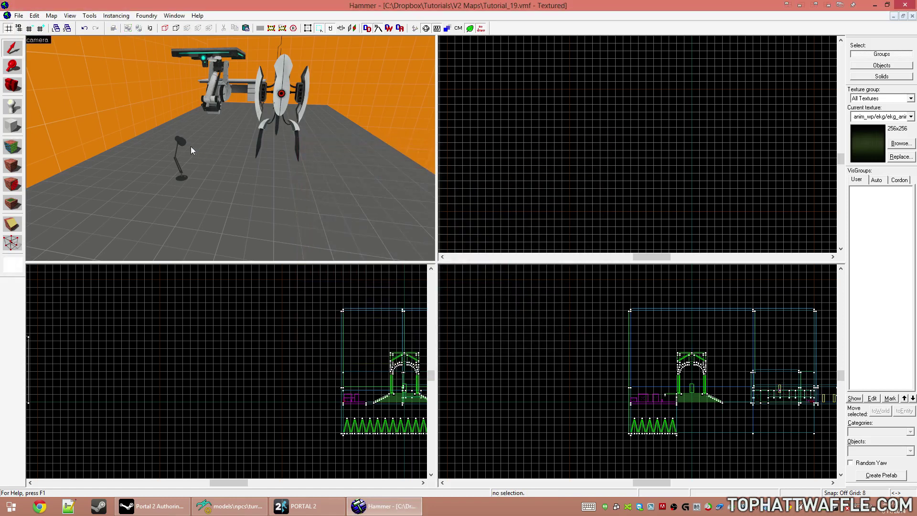
Step: Duplicate the desk lamp prop in the room with the turret
click(182, 138)
key(ctrl+c)
key(ctrl+v)
Step: Change the duplicated lamp's world model to props_underground\floorlamp_lobby.mdl
double_click(350, 171)
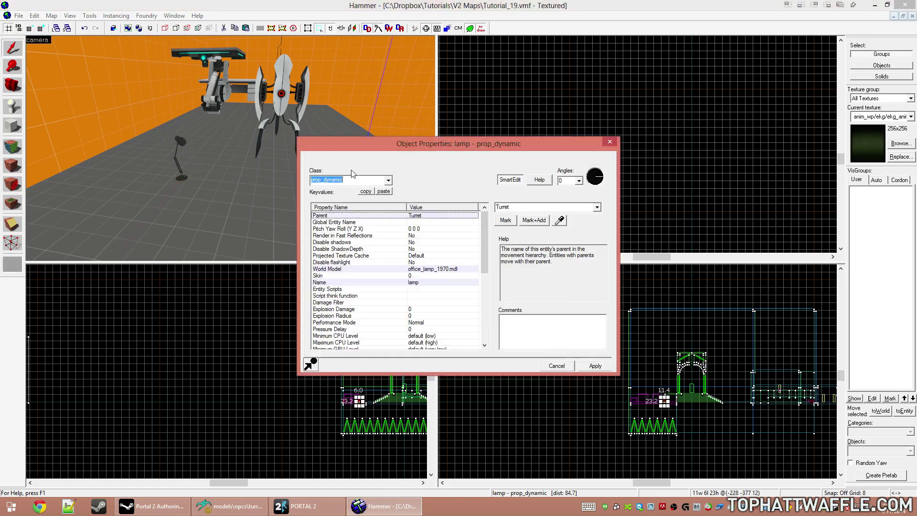
double_click(400, 272)
key(Up)
key(Up)
key(Up)
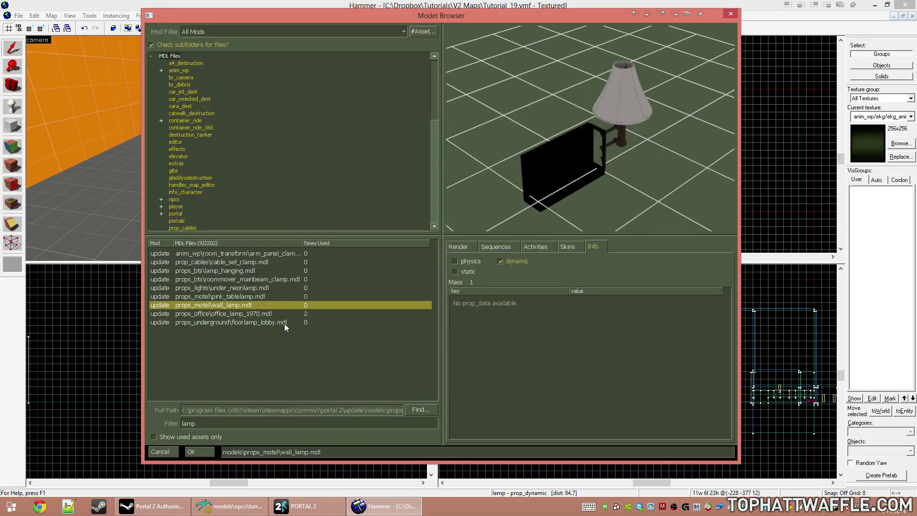
key(Up)
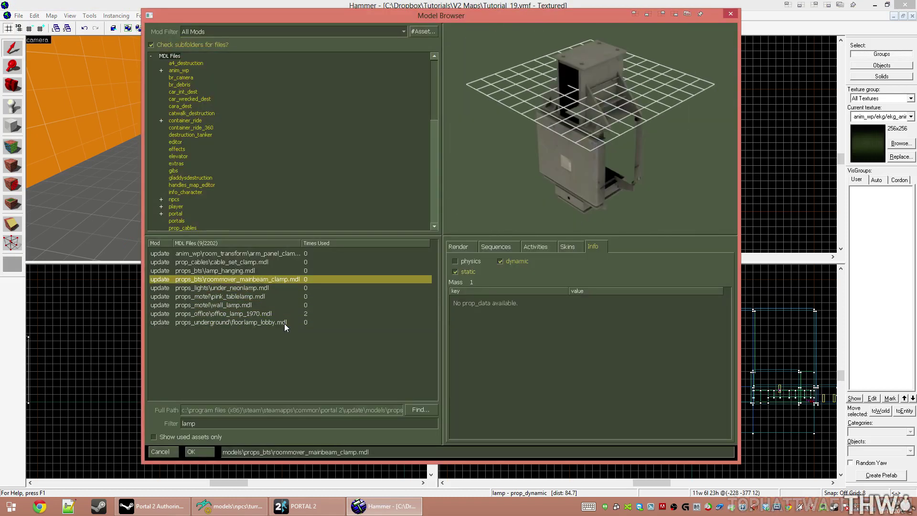
key(Down)
key(Down)
key(Down)
key(Down)
key(Down)
key(Return)
Step: Move the floor lamp across the floor to stand in front of the desk lamp, and deselect it
key(s)
key(d)
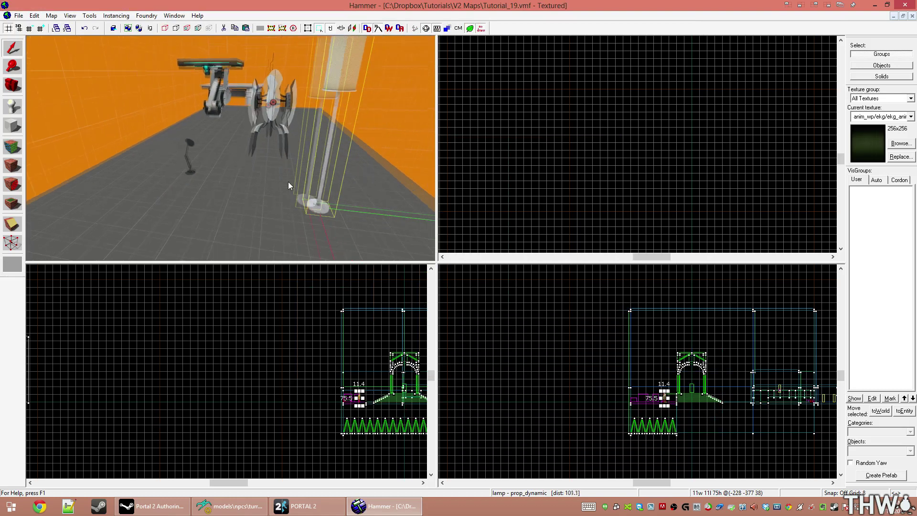
scroll(592, 172, down, 6)
drag(250, 181, 125, 191)
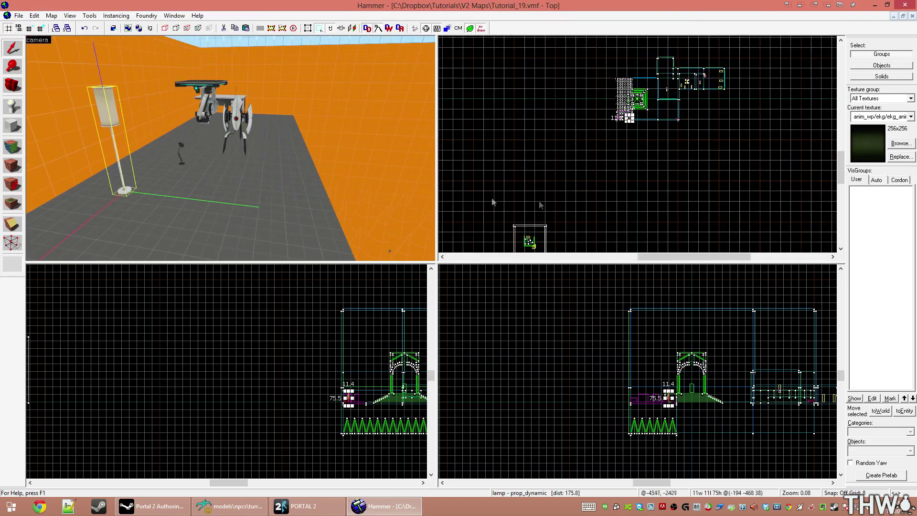
click(533, 134)
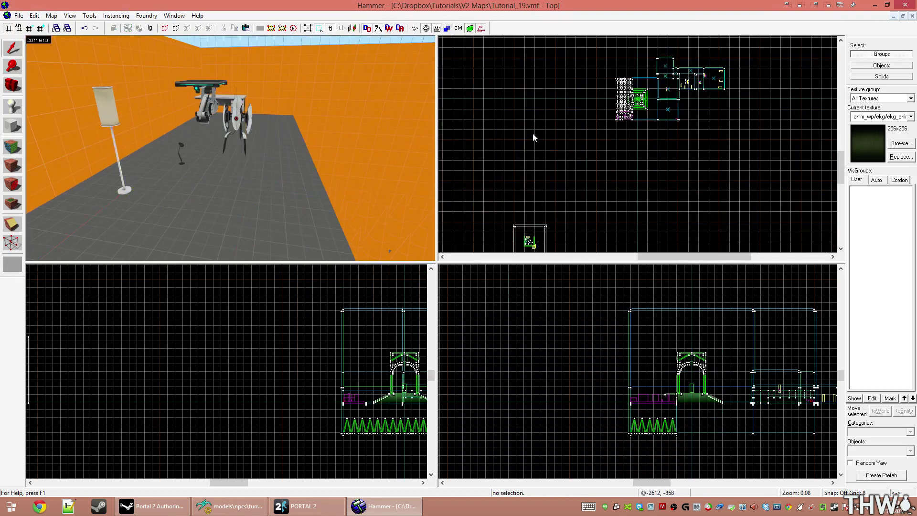
Step: Compile and run the map, and examine the firing turret and both lamps in Portal 2
key(F9)
key(Return)
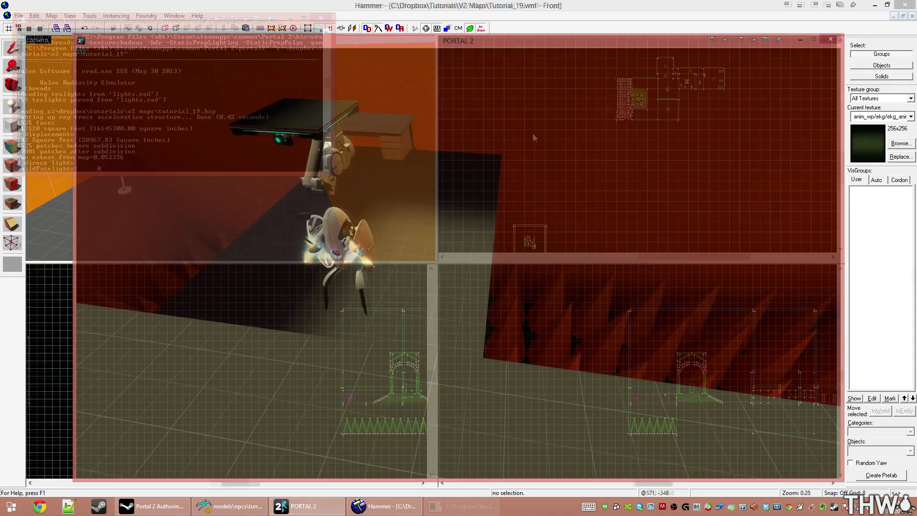
key(w)
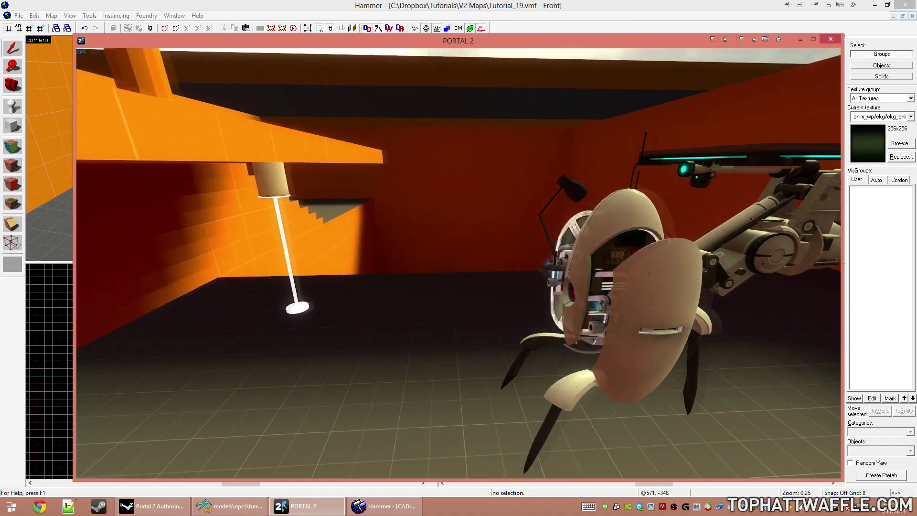
Step: In the game console, run ent_fire lamp_2 setparentattachmentmaintainoffset "LFT_Gun1_Muzzle", and watch the floor lamp beside the firing turret
key(Escape)
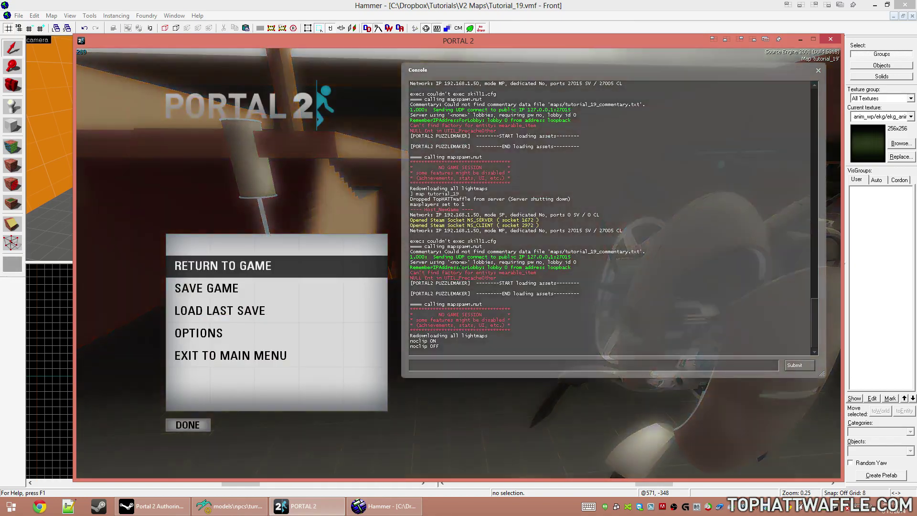
key(Escape)
key(Escape)
text(ent)
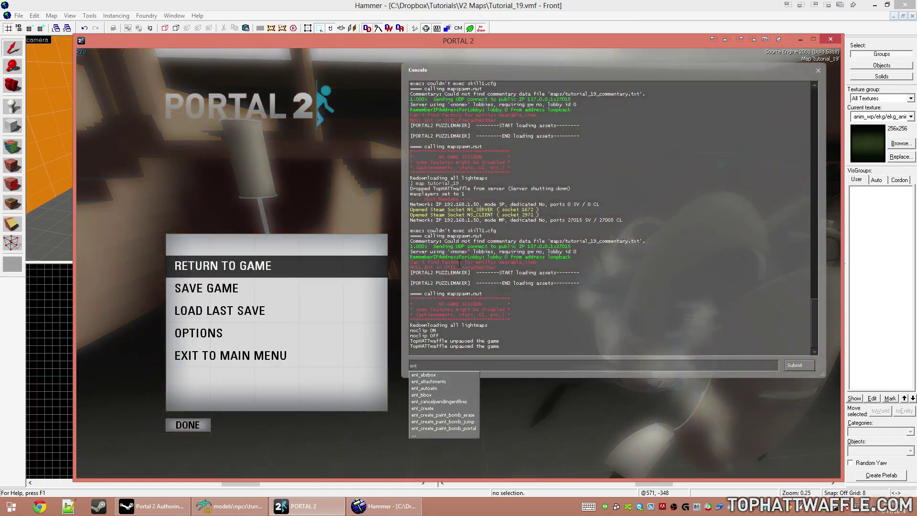
text(_fu)
text(ire lam)
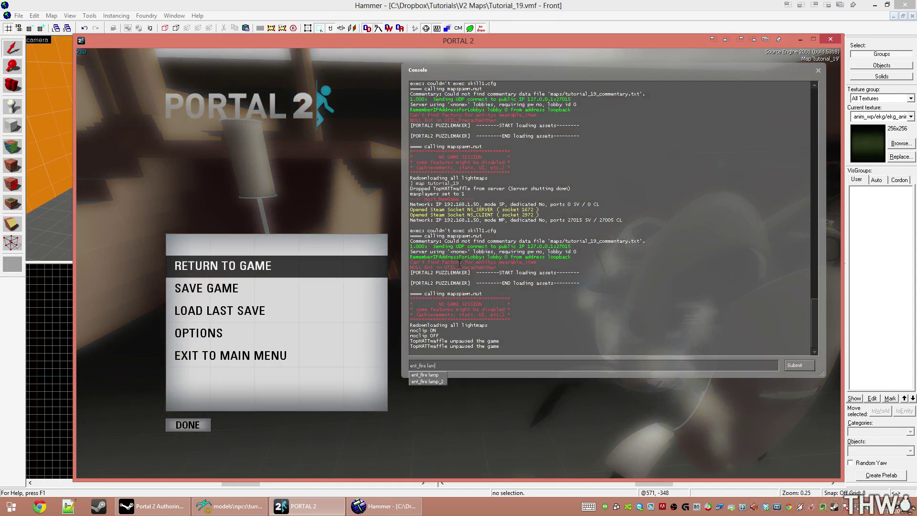
text(p_2 setparent)
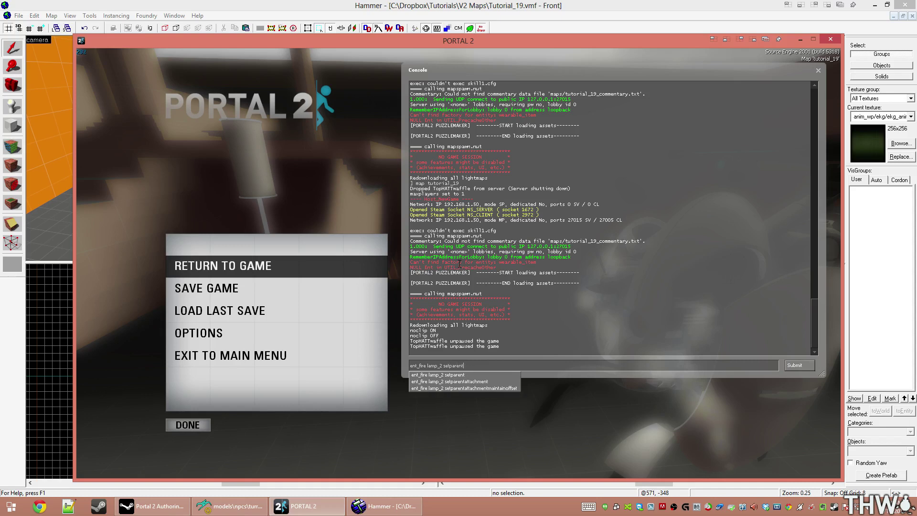
text("LFT_Gun1_Muzzle)
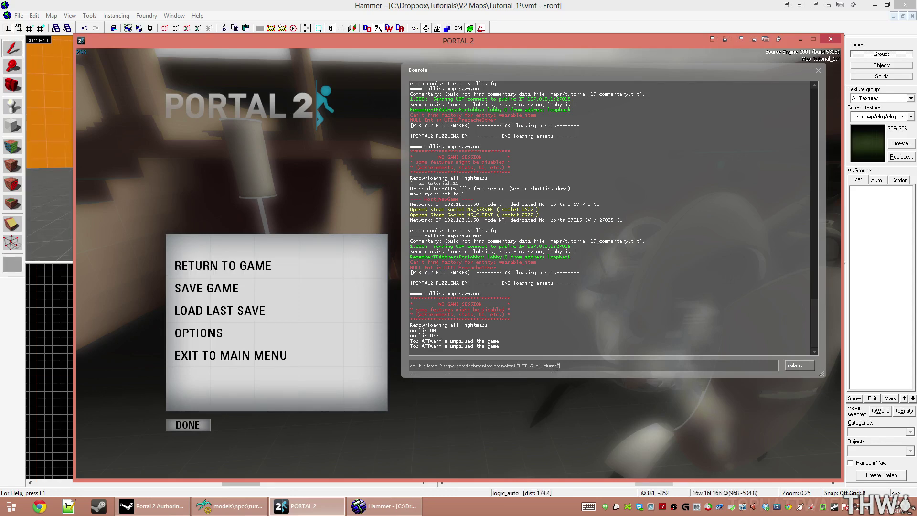
key(Return)
key(Escape)
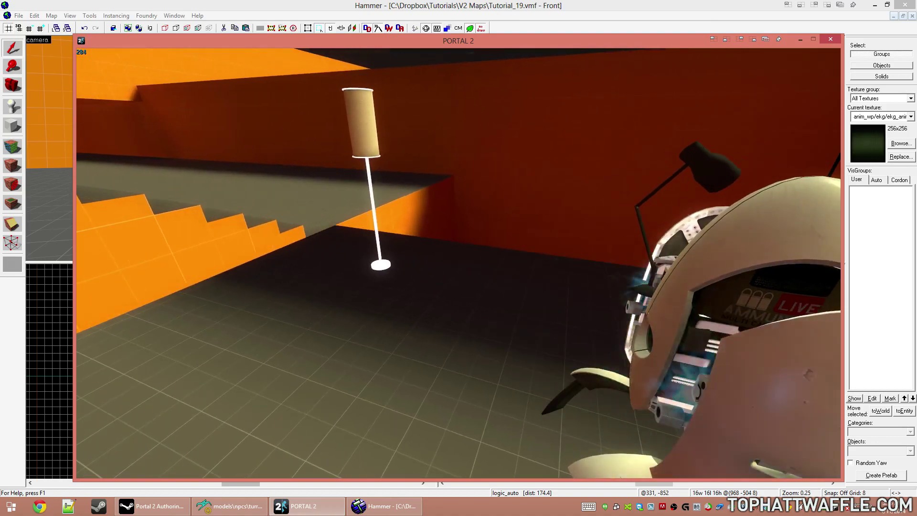
key(a)
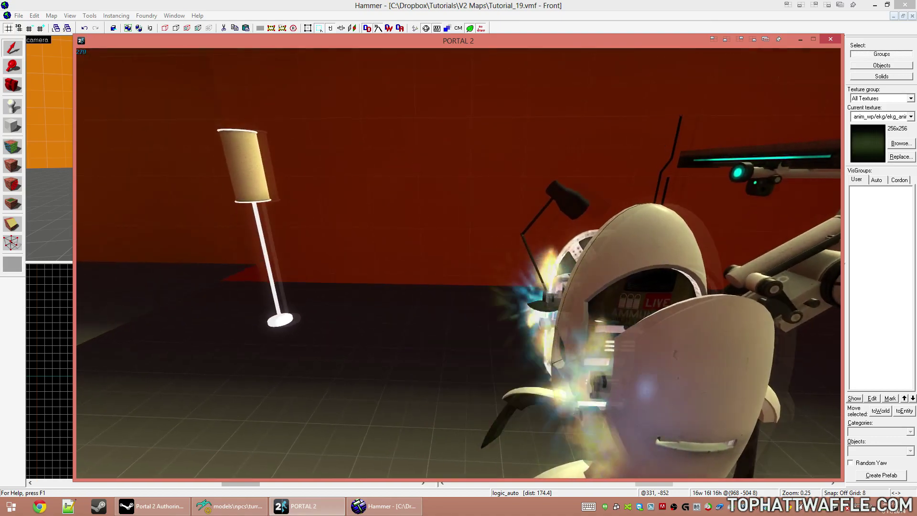
key(s)
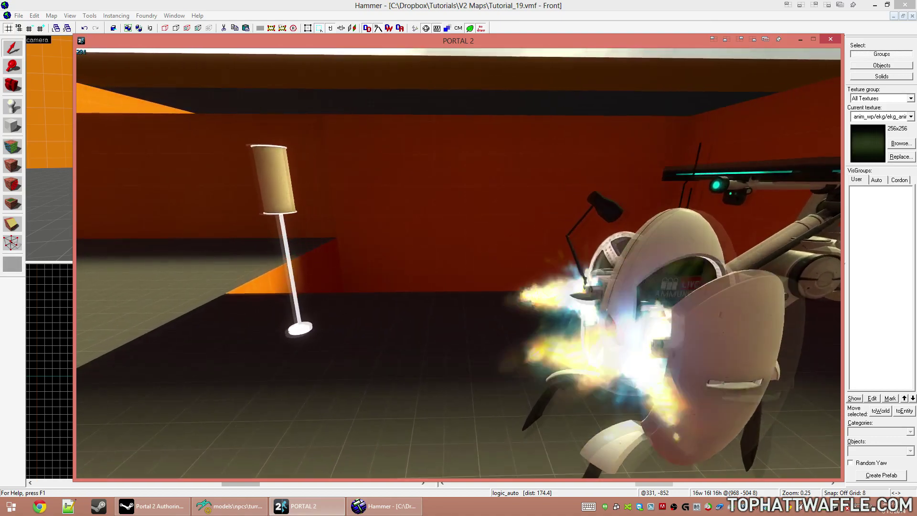
Step: Run ent_fire lamp_2 setparentattachment "LFT_Gun1_Muzzle" in the console and return to the game
key(grave)
key(Up)
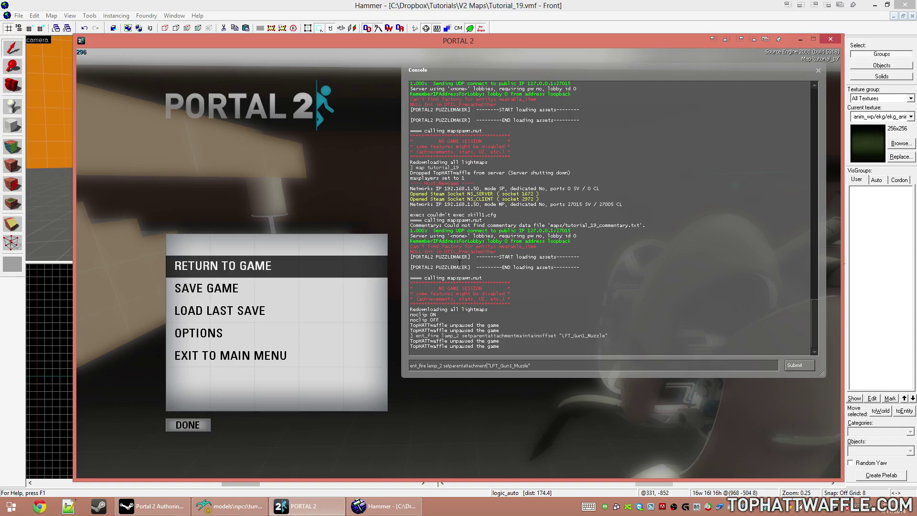
key(Return)
key(grave)
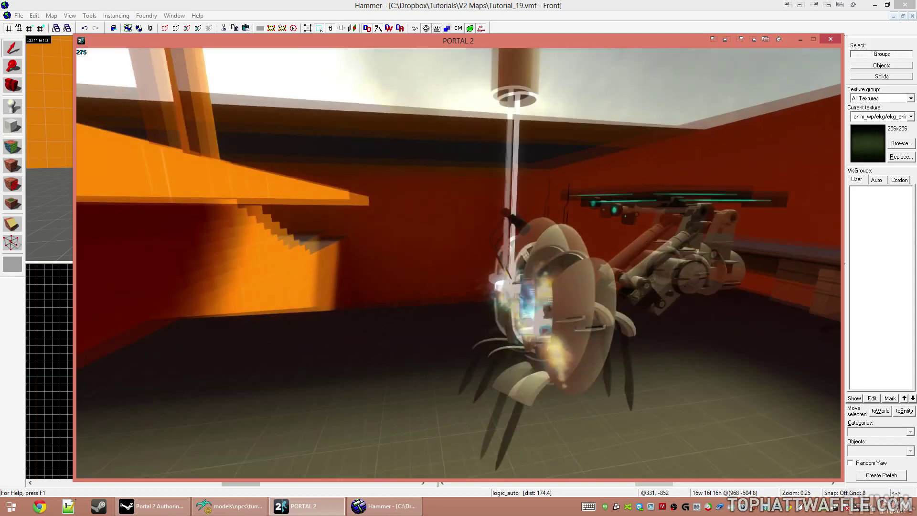
Step: Examine the floor lamp on the firing turret's gun from several sides, and run ent_fire turret kill in the game console
key(a)
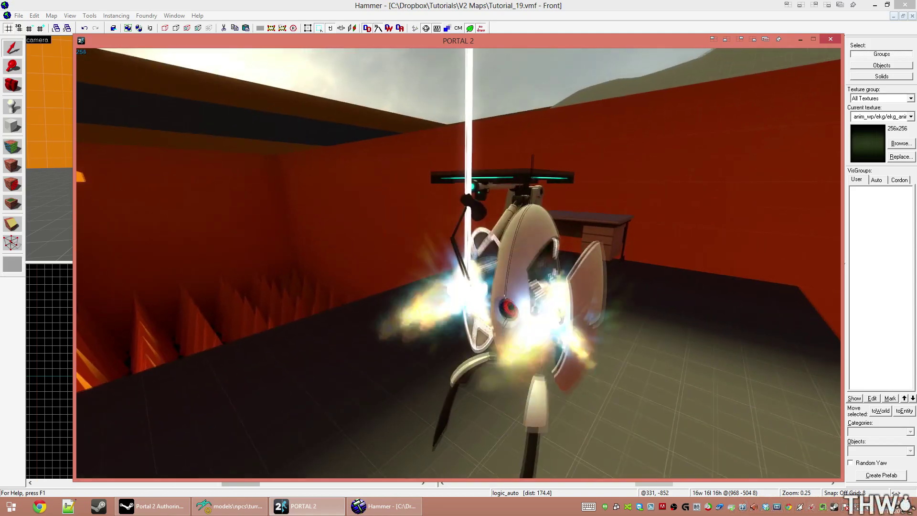
key(d)
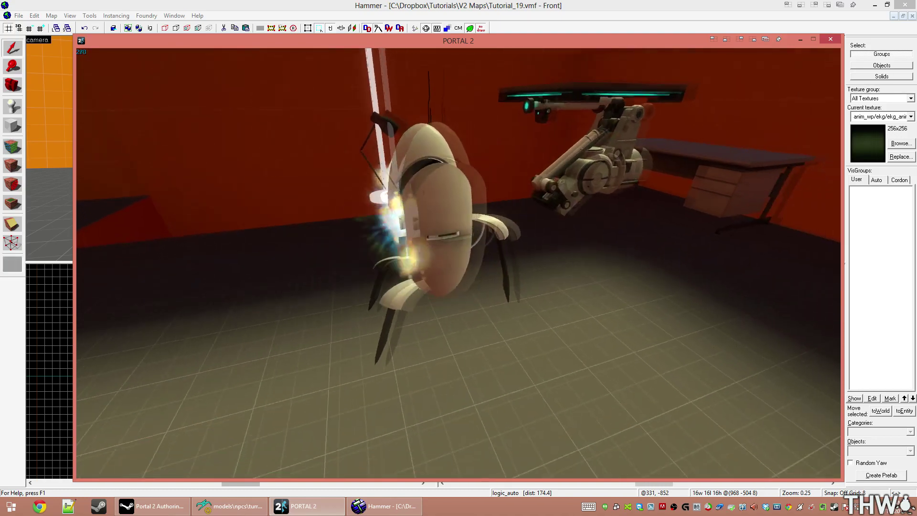
key(w)
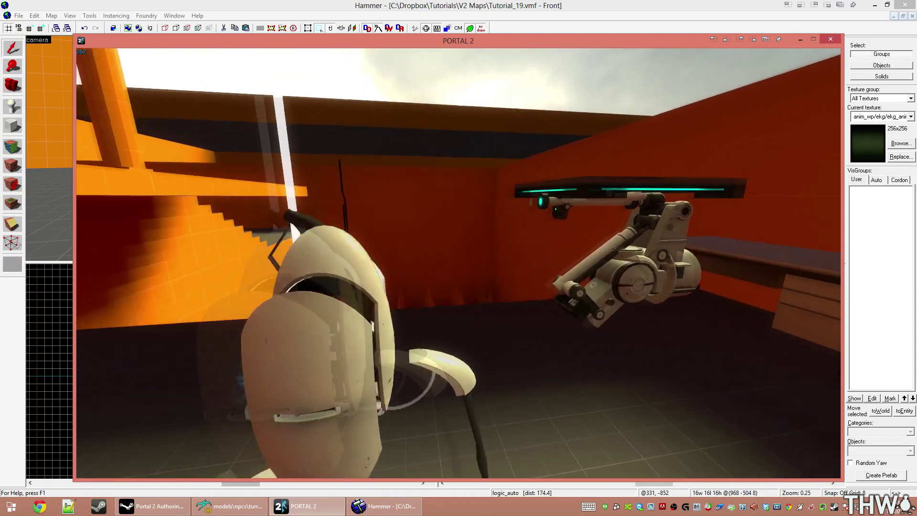
key(grave)
text(ent)
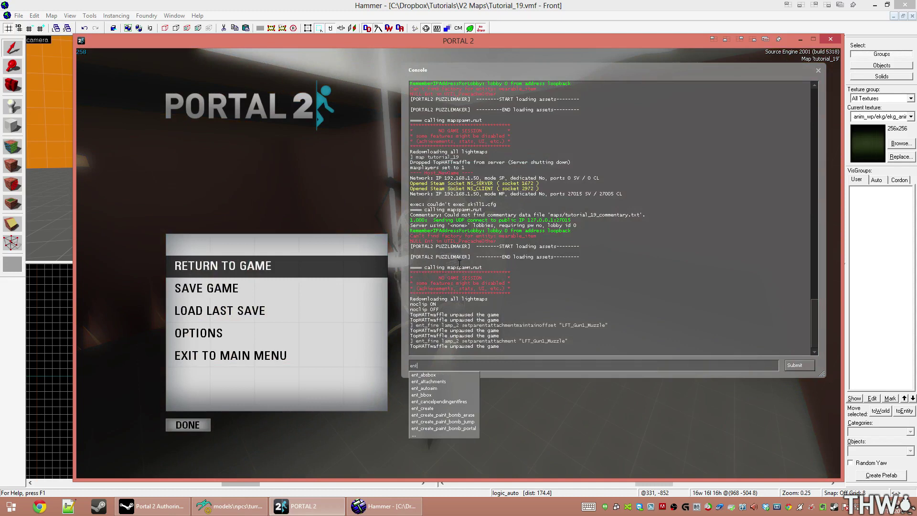
text(_fire tur)
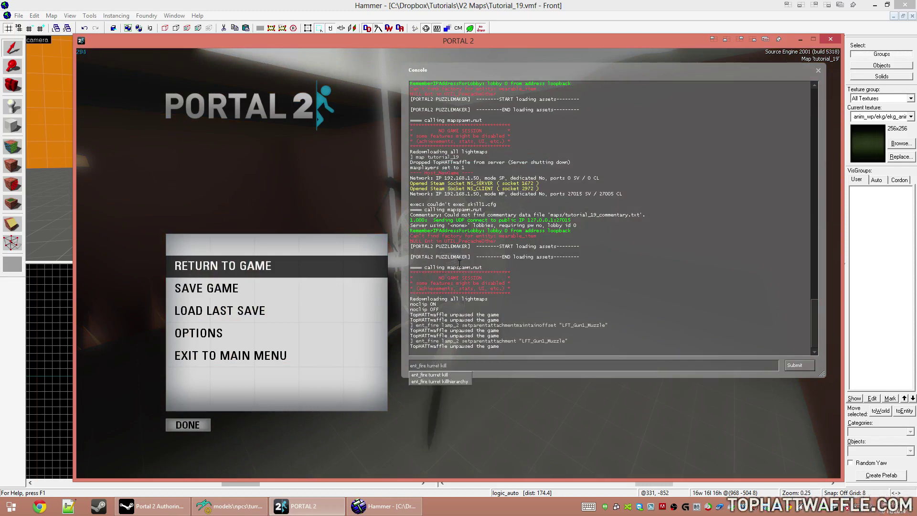
text(ret kill)
key(Return)
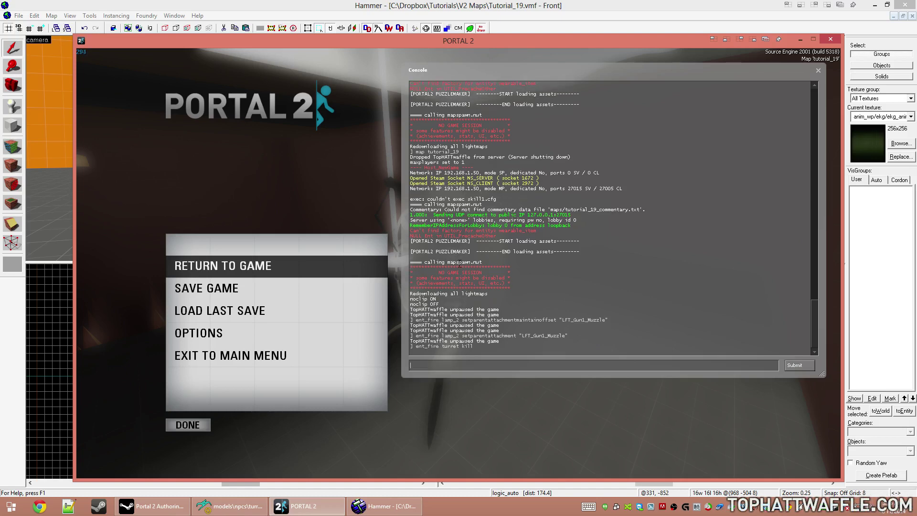
key(grave)
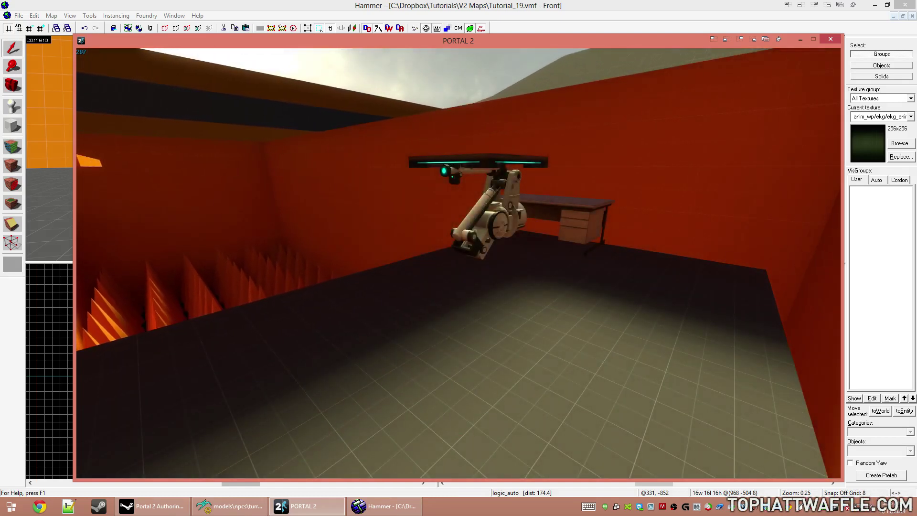
Step: Fly over to the remaining platform, run ent_fire platform kill in the console, and inspect the spike pit from above
key(w)
key(w)
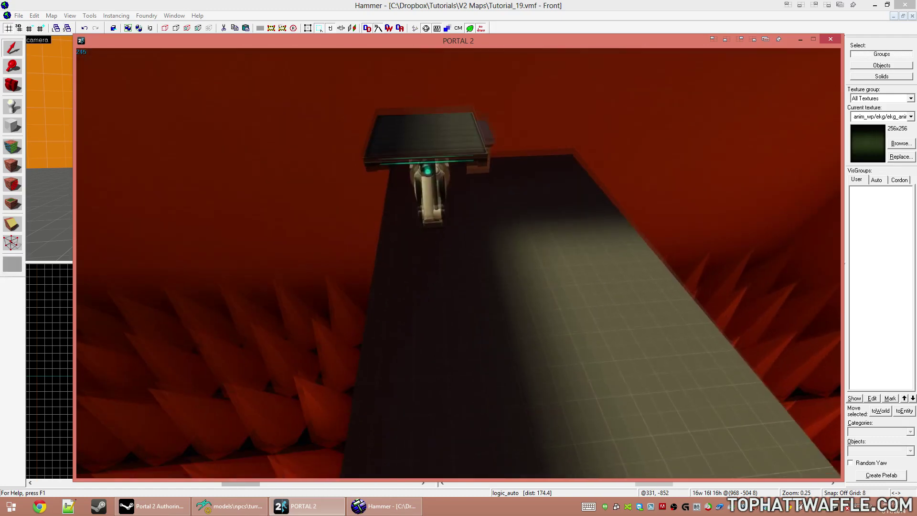
key(grave)
key(Up)
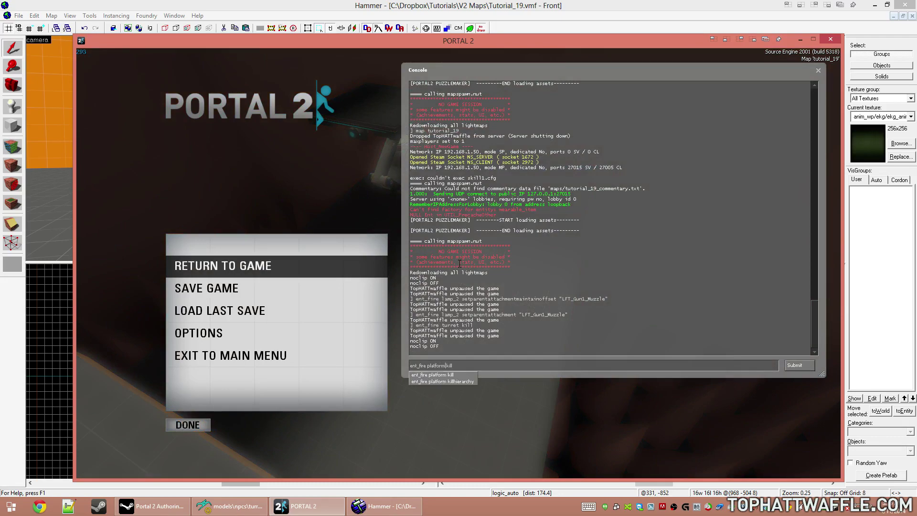
key(Return)
key(grave)
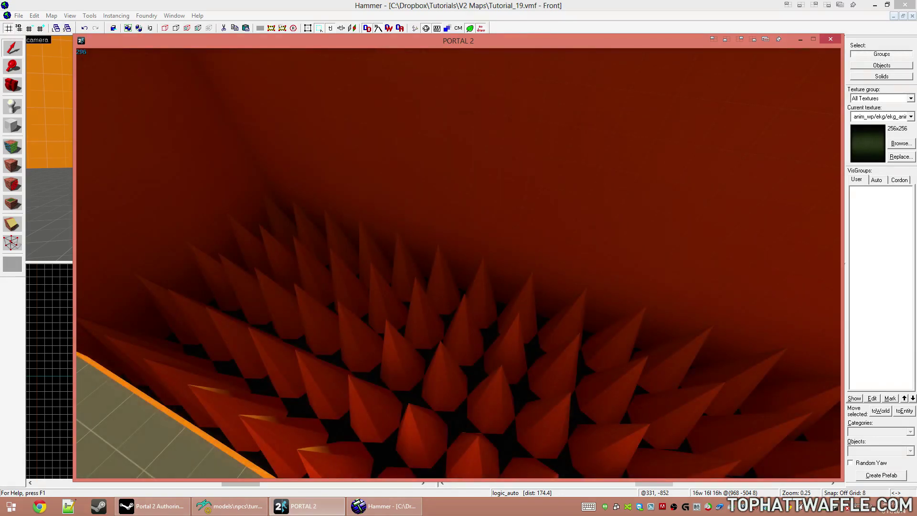
key(s)
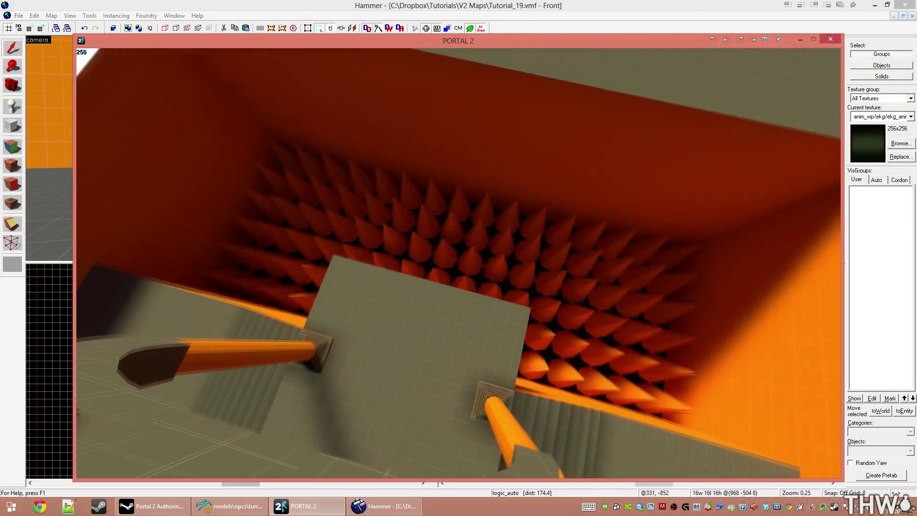